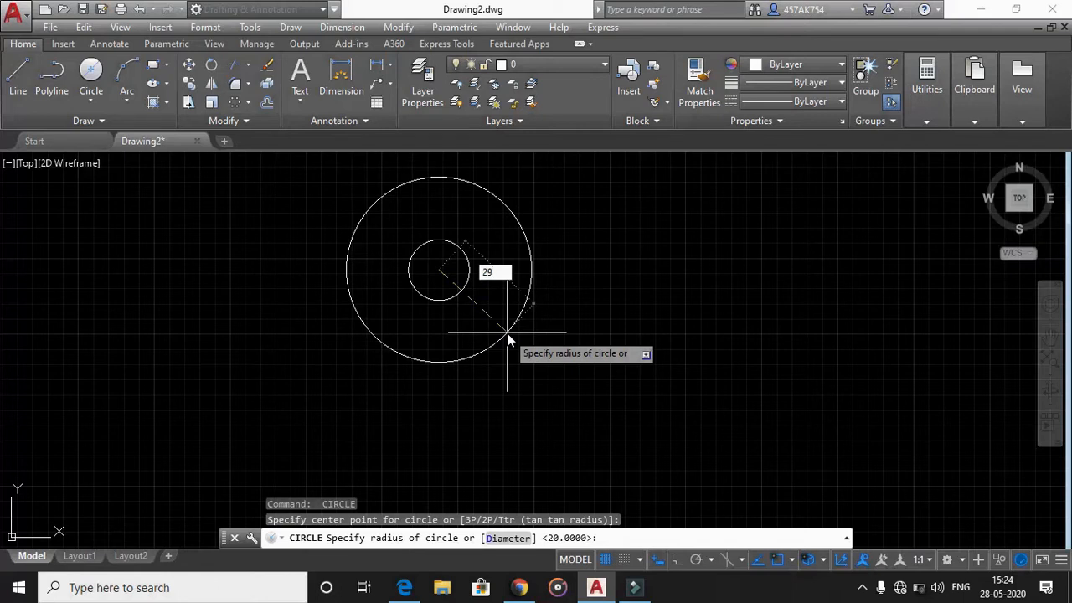
Finish the concentric outer circle at radius 29 and draw a radius 5 circle centred on the inner circle's top quadrant.
key("Return")
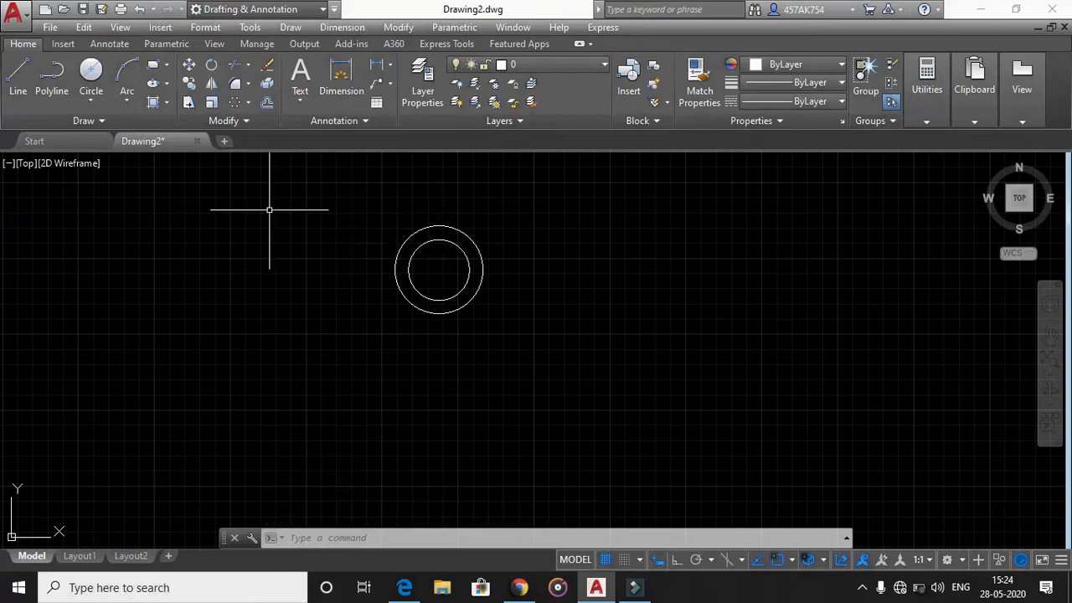
key("Return")
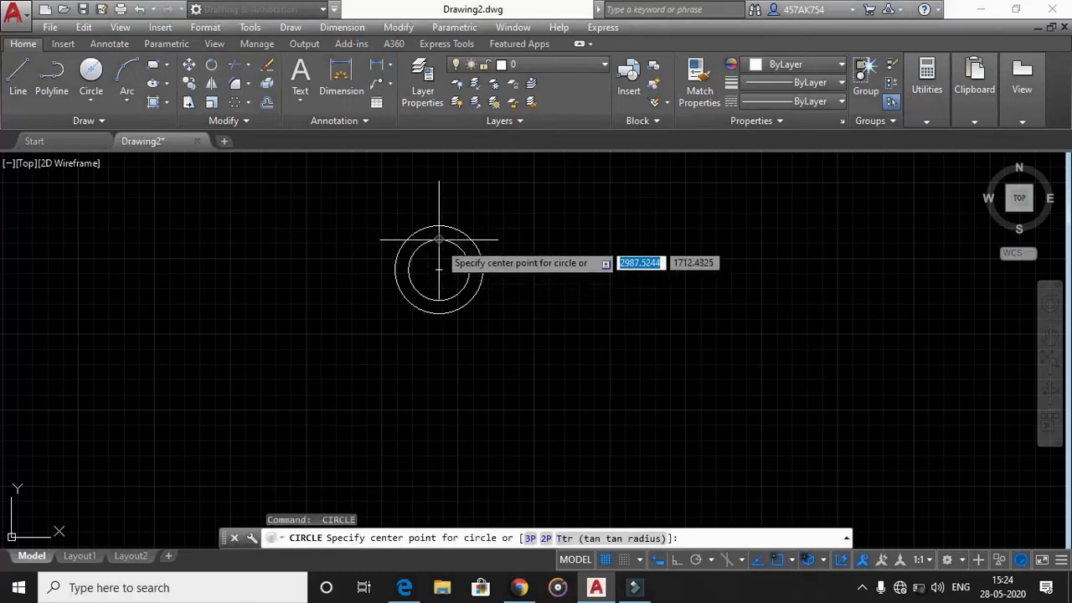
left_click(439, 240)
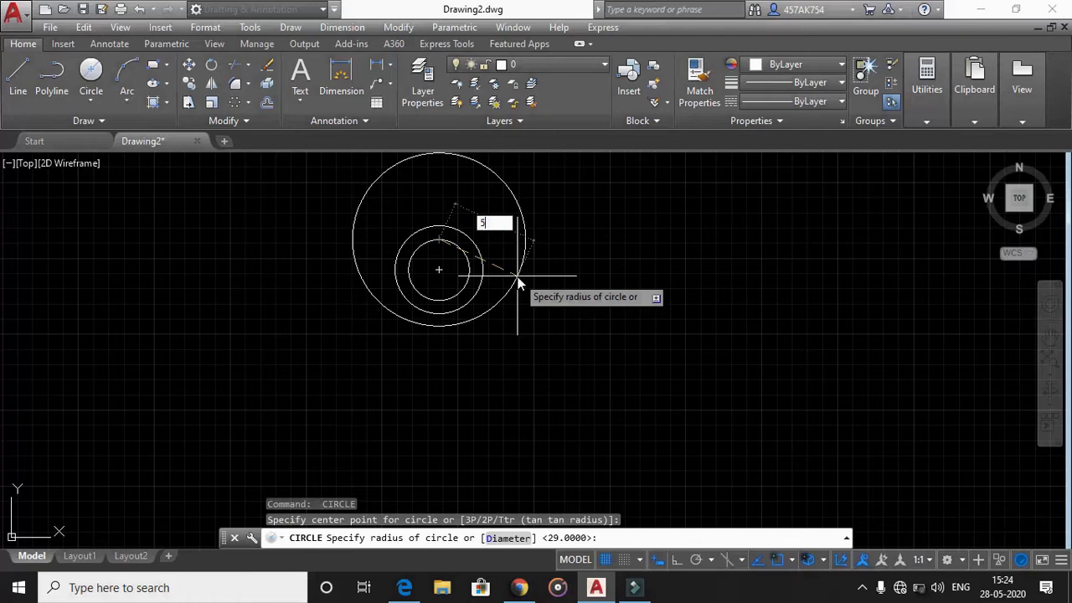
key("Return")
Create a polar array of the radius 5 circle around the common centre of the two large circles.
scroll(436, 251, "up", 2)
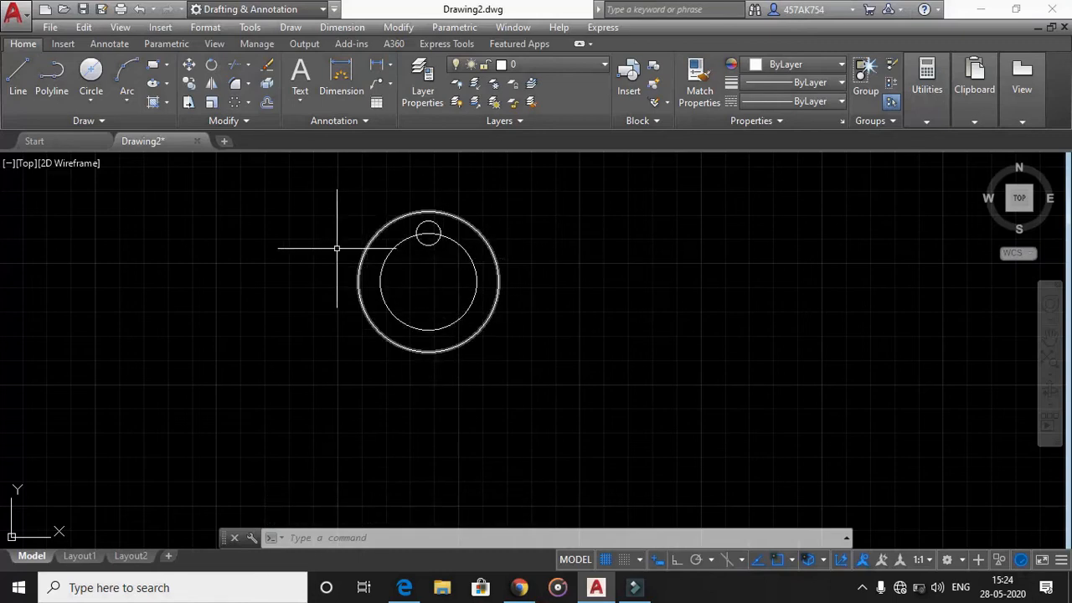
left_click(236, 102)
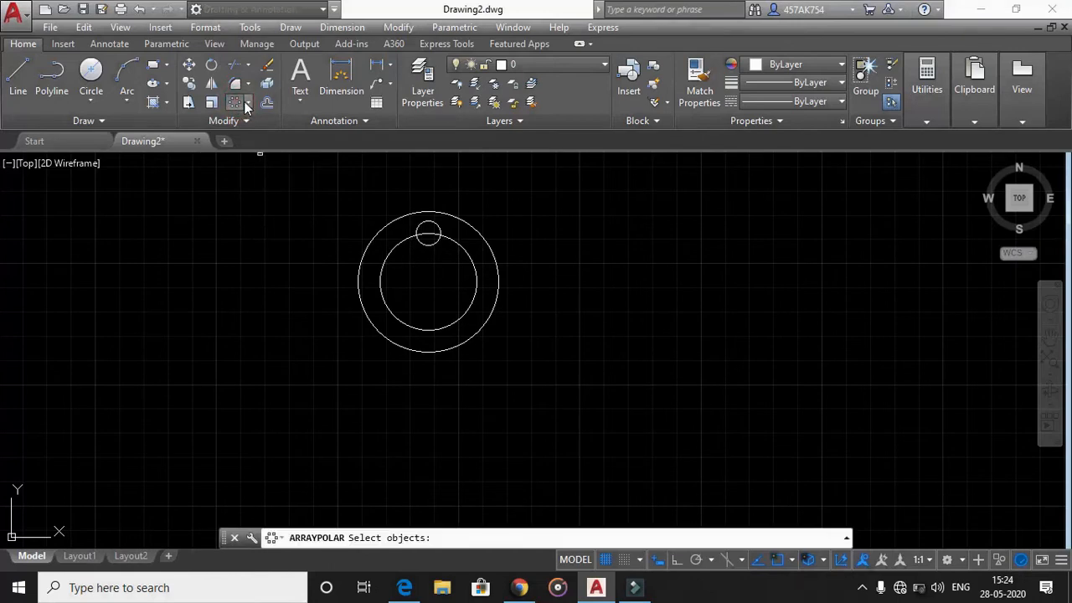
left_click(247, 102)
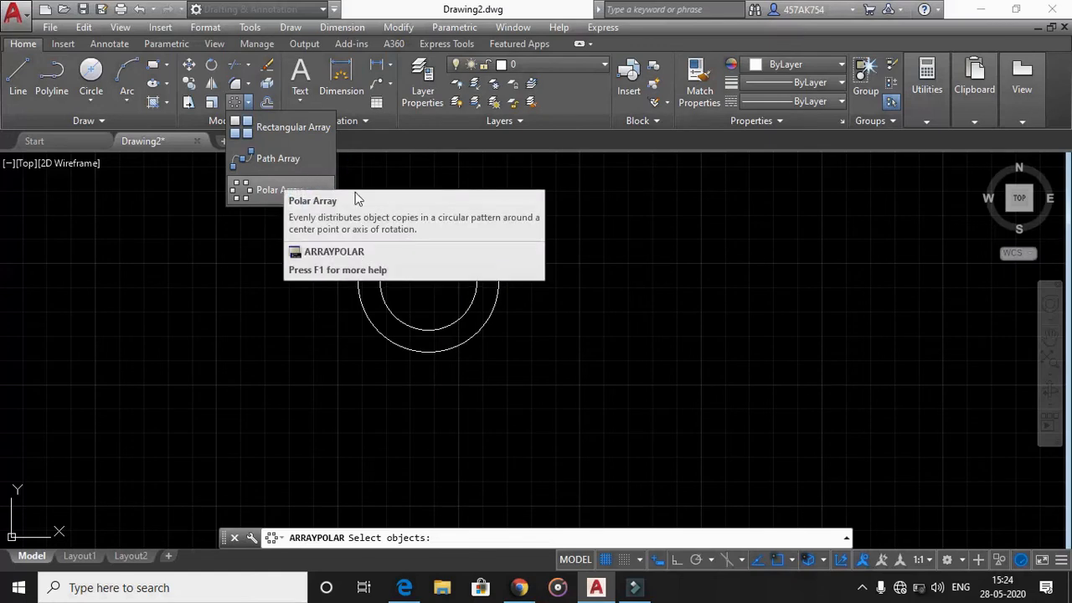
left_click(239, 196)
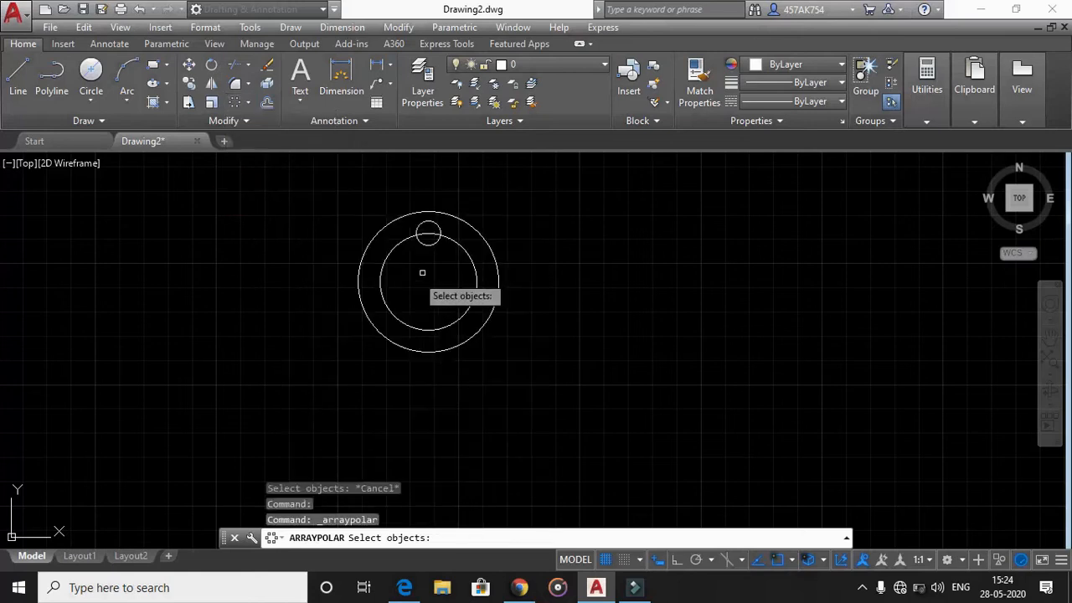
left_click(440, 234)
key("Return")
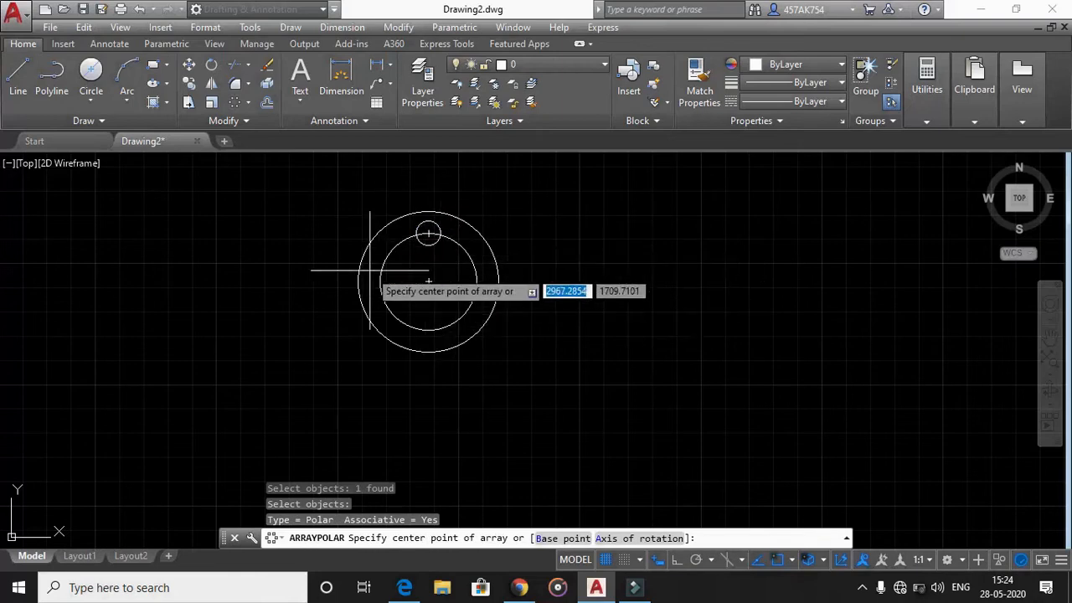
left_click(428, 282)
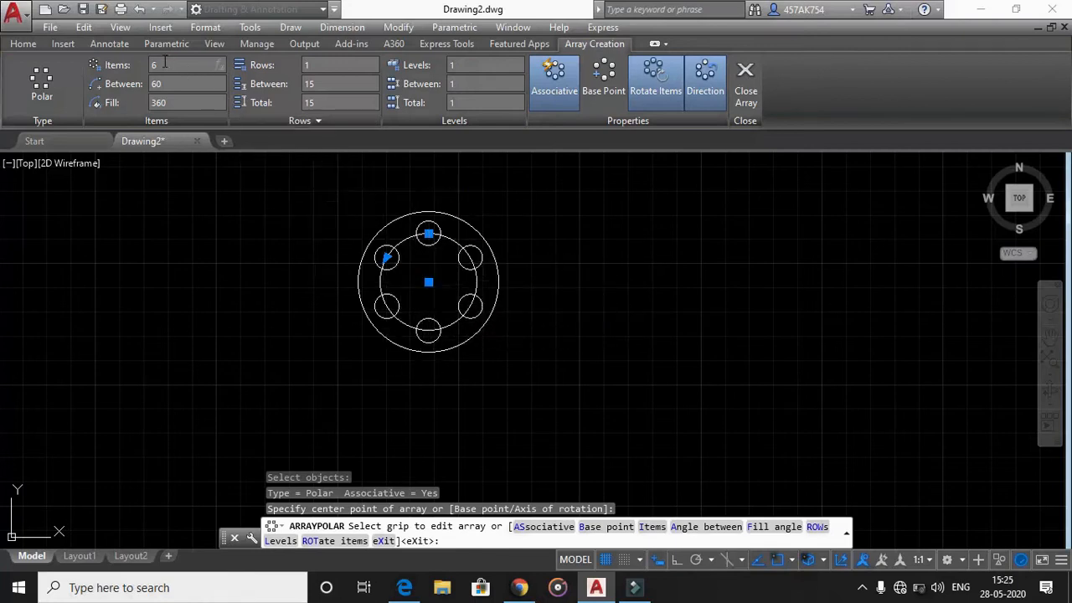
Set the polar array to 8 items and erase the construction circle running through the small circles' centres.
type("8")
key("Return")
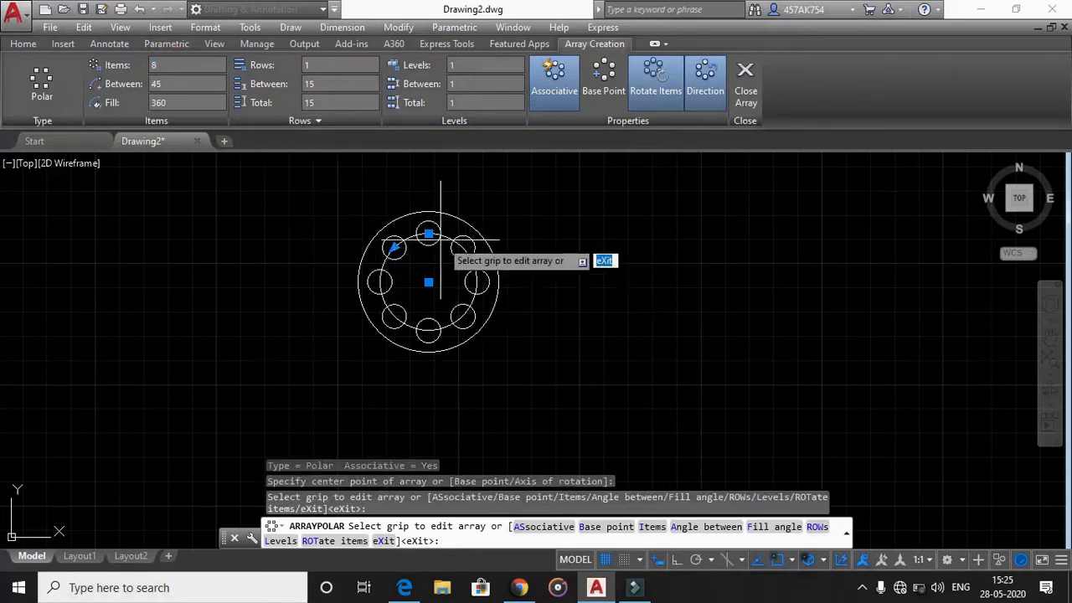
key("Escape")
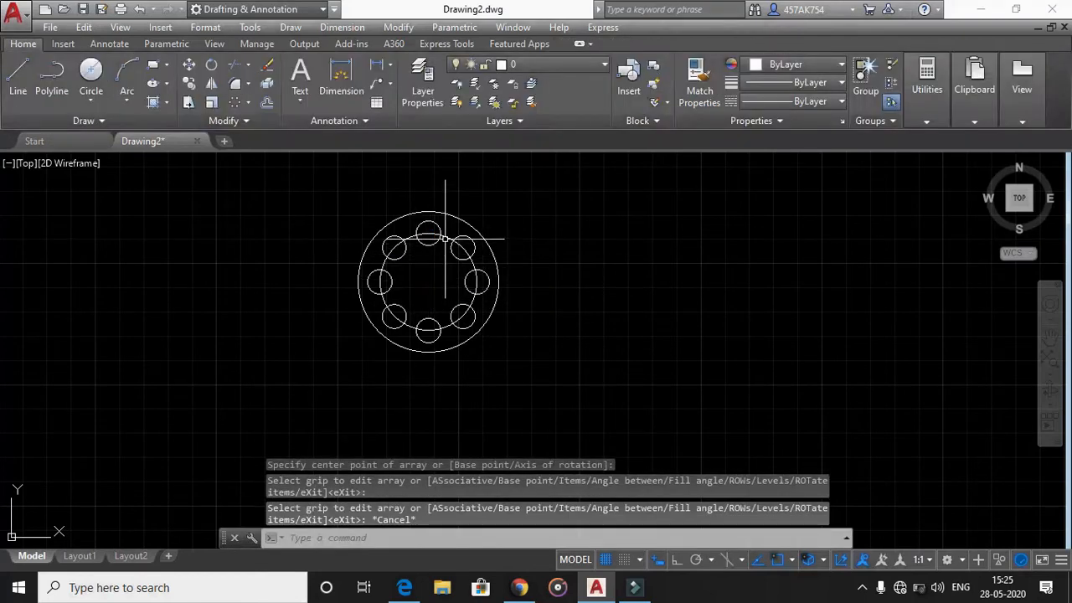
left_click(444, 239)
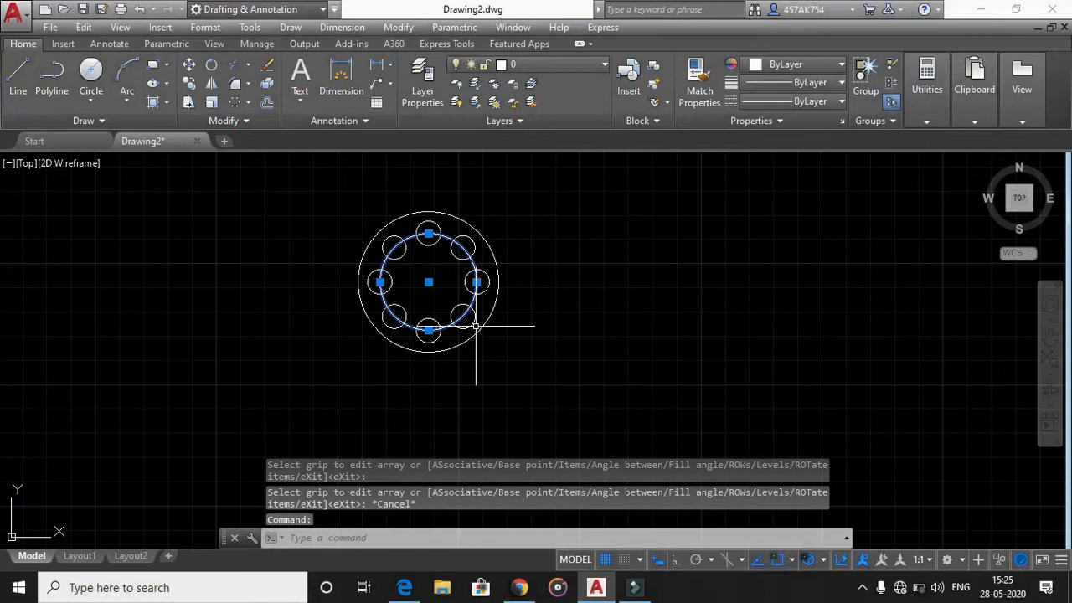
key("Delete")
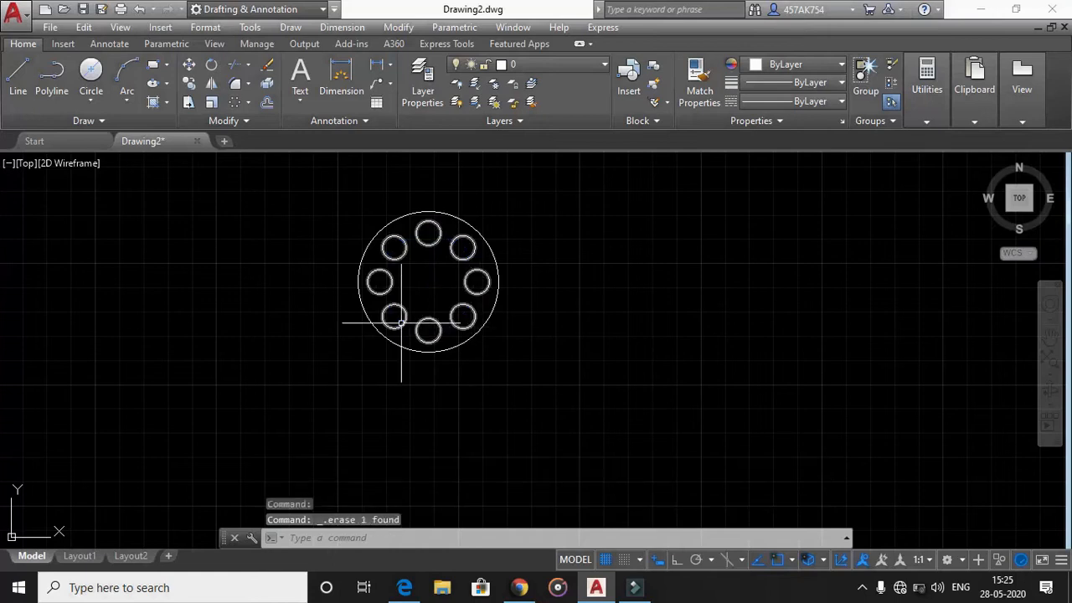
scroll(402, 342, "down", 2)
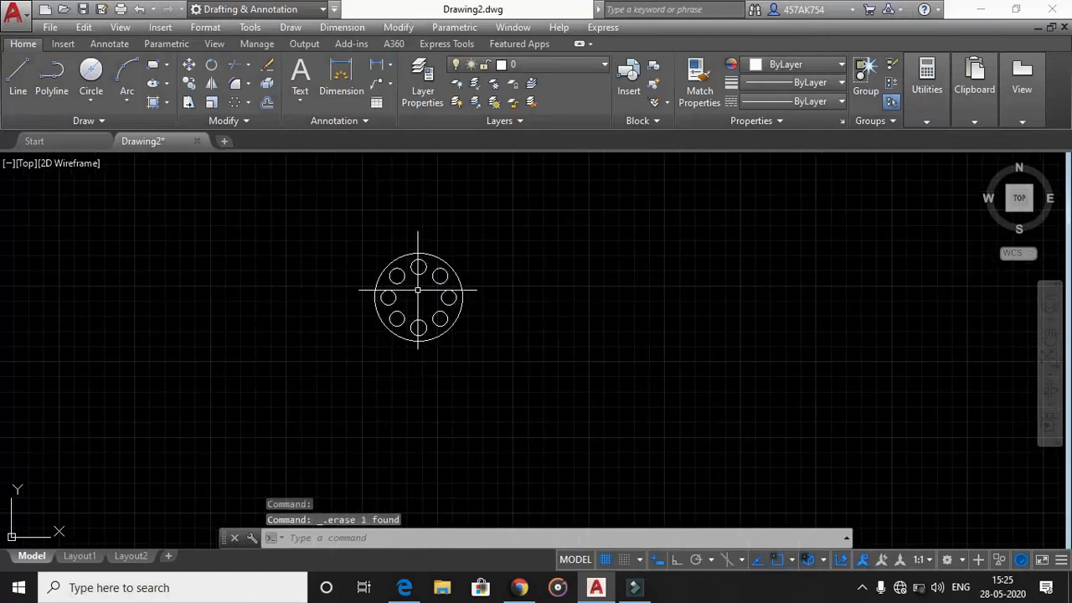
scroll(405, 412, "down", 2)
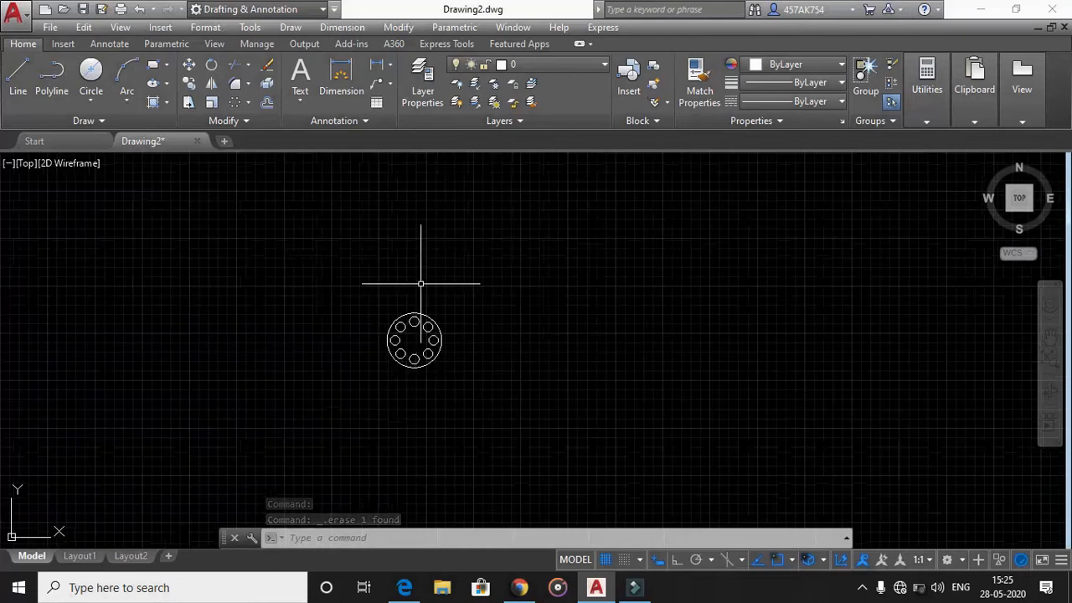
scroll(420, 289, "down", 1)
scroll(421, 289, "down", 1)
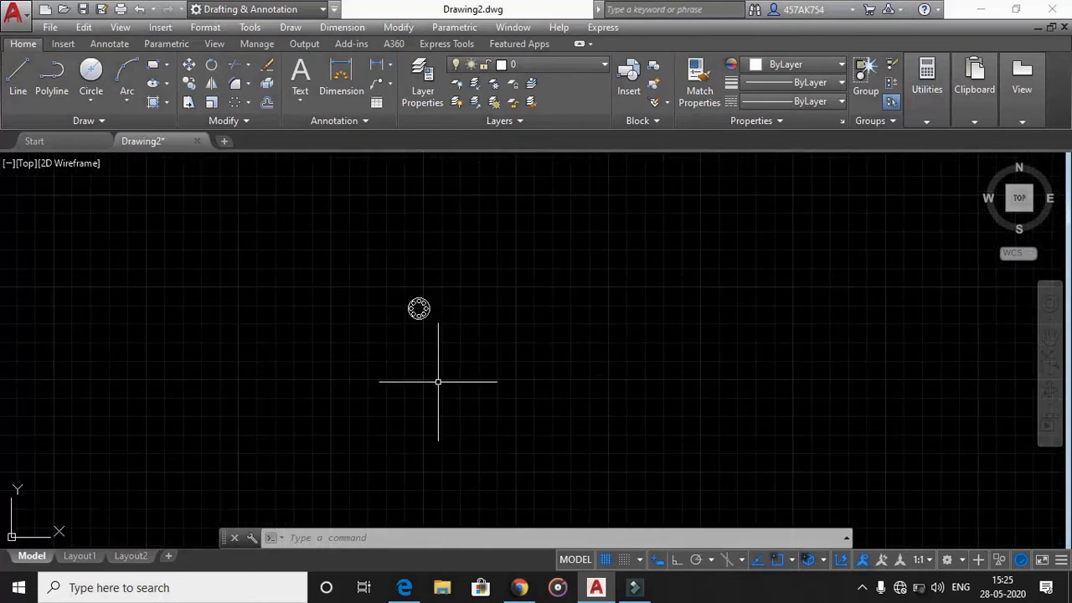
scroll(424, 407, "up", 1)
scroll(424, 407, "up", 1)
scroll(425, 409, "down", 1)
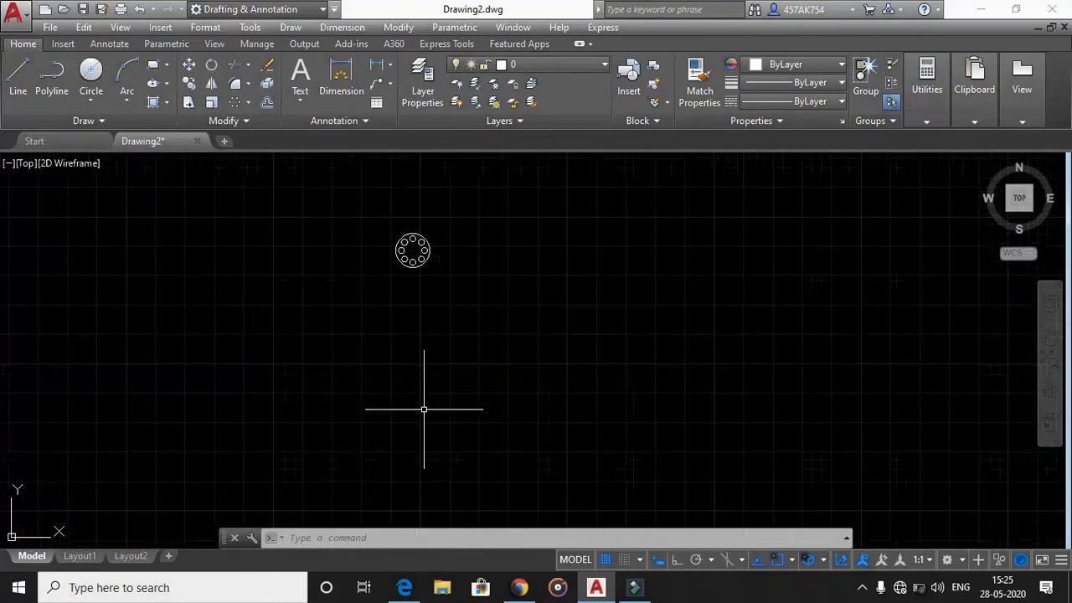
scroll(410, 287, "up", 2)
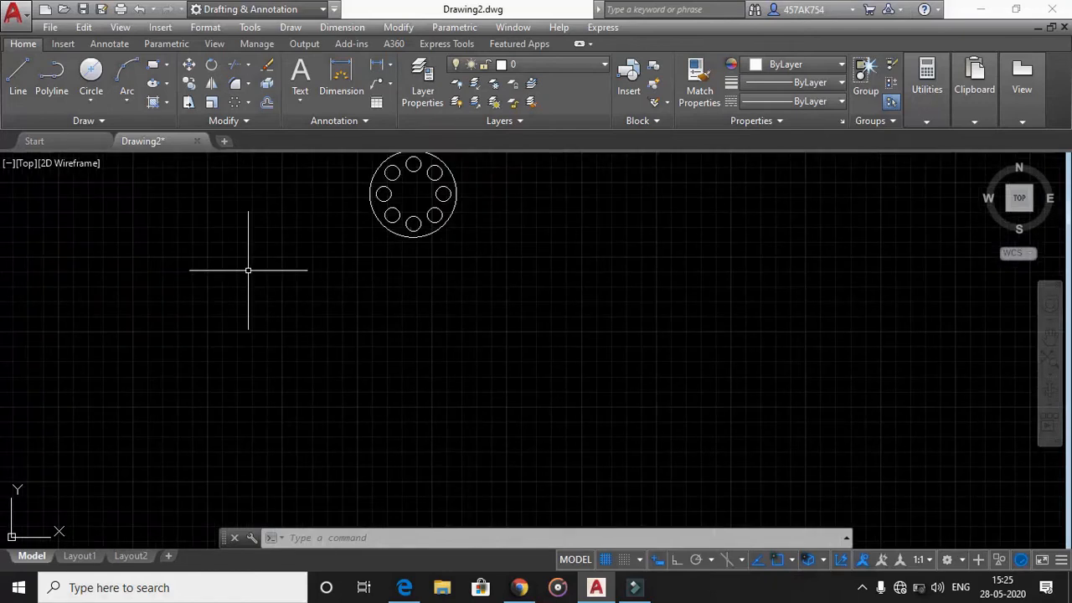
key("Delete")
key("Escape")
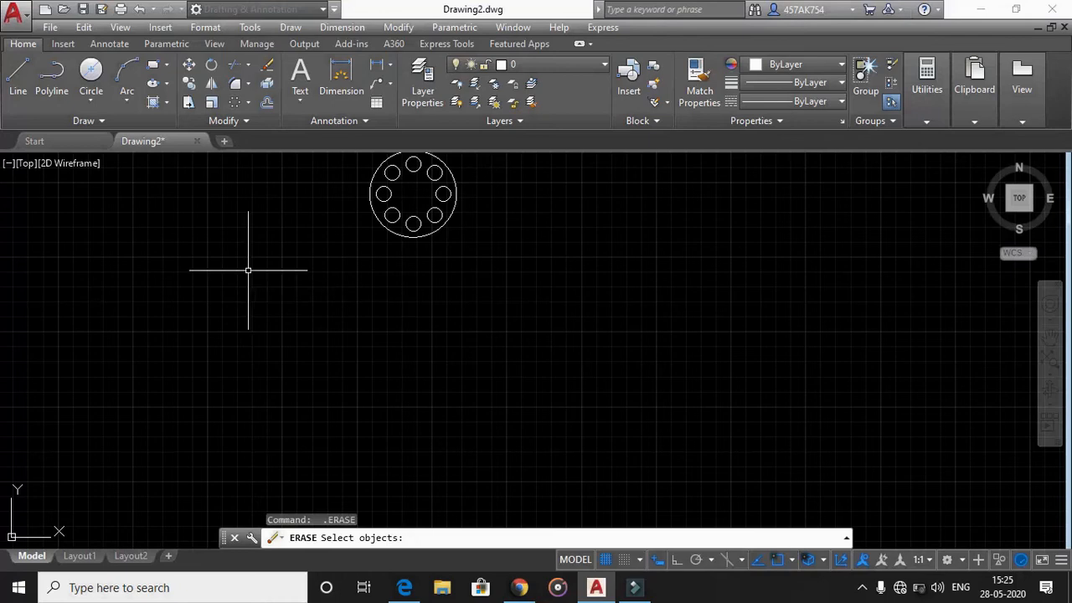
Draw a radius 29 circle with its centre 68 units directly below the centre of the existing flange circle.
type("c")
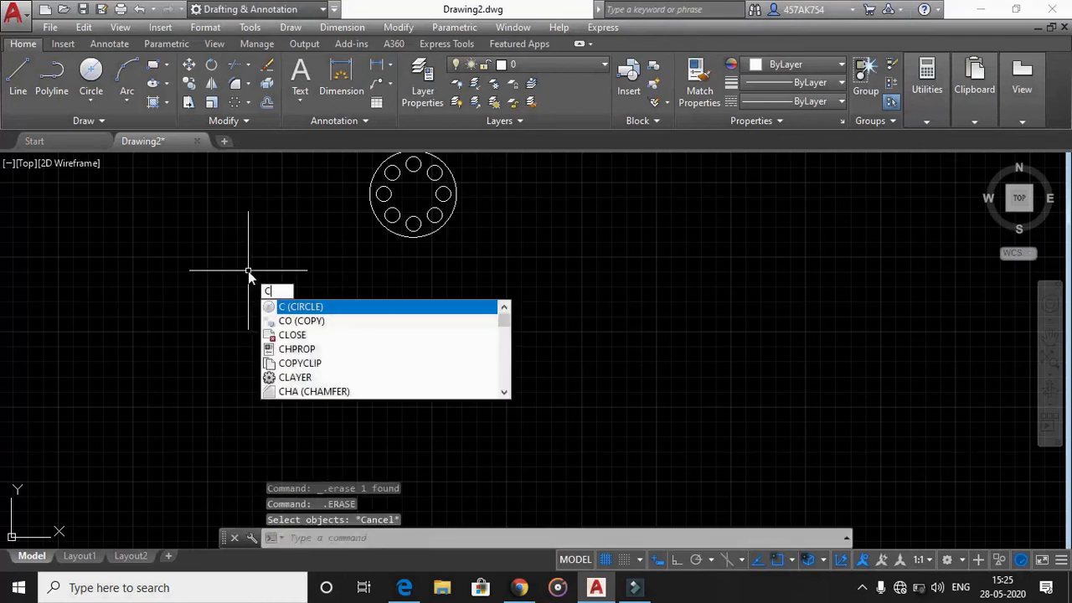
key("Return")
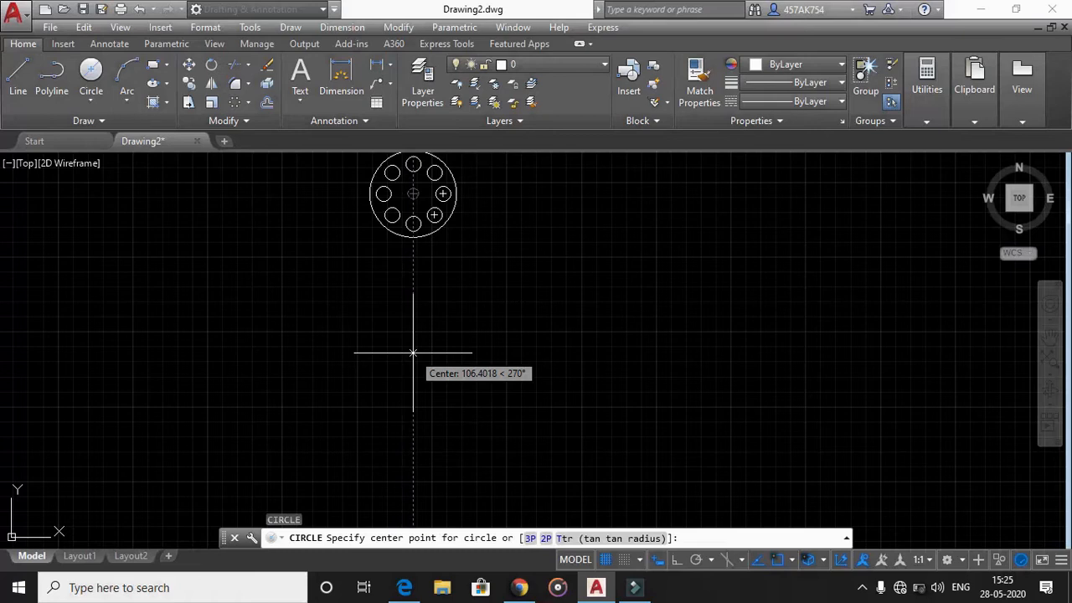
type("6")
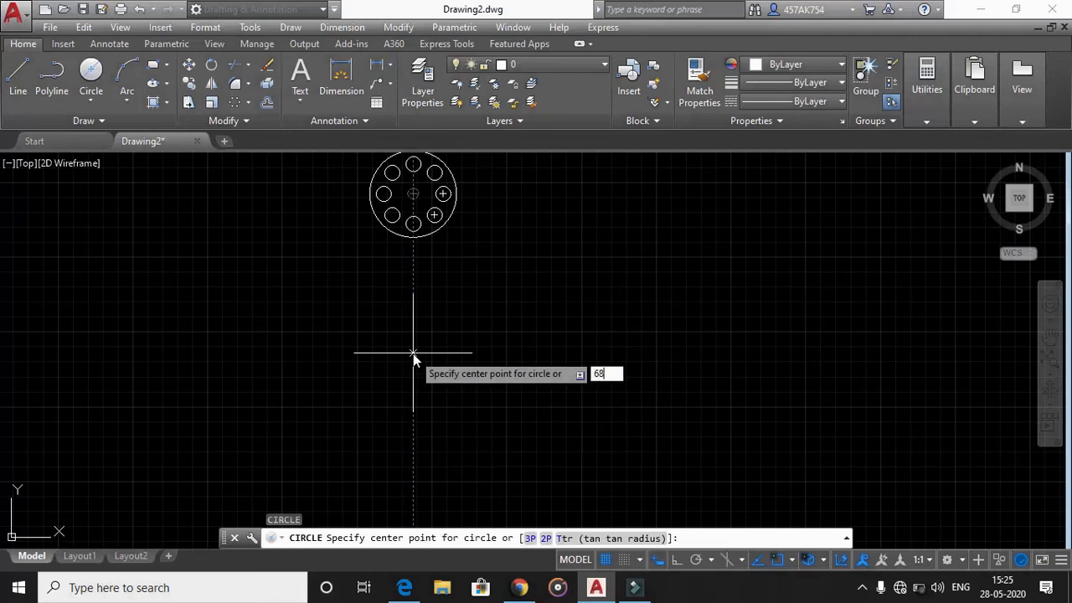
type("8")
key("Return")
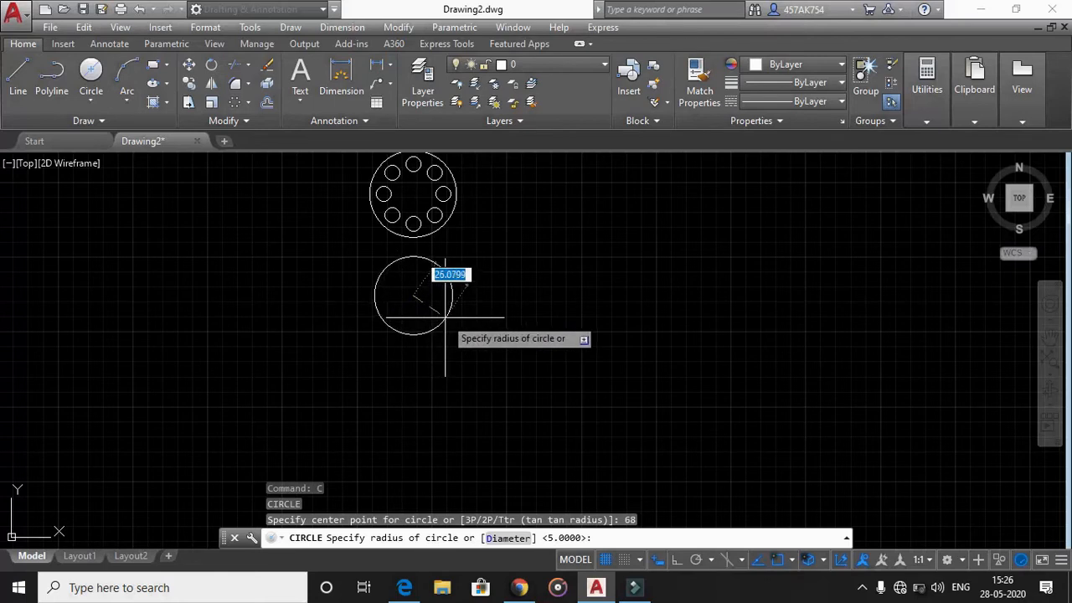
type("2")
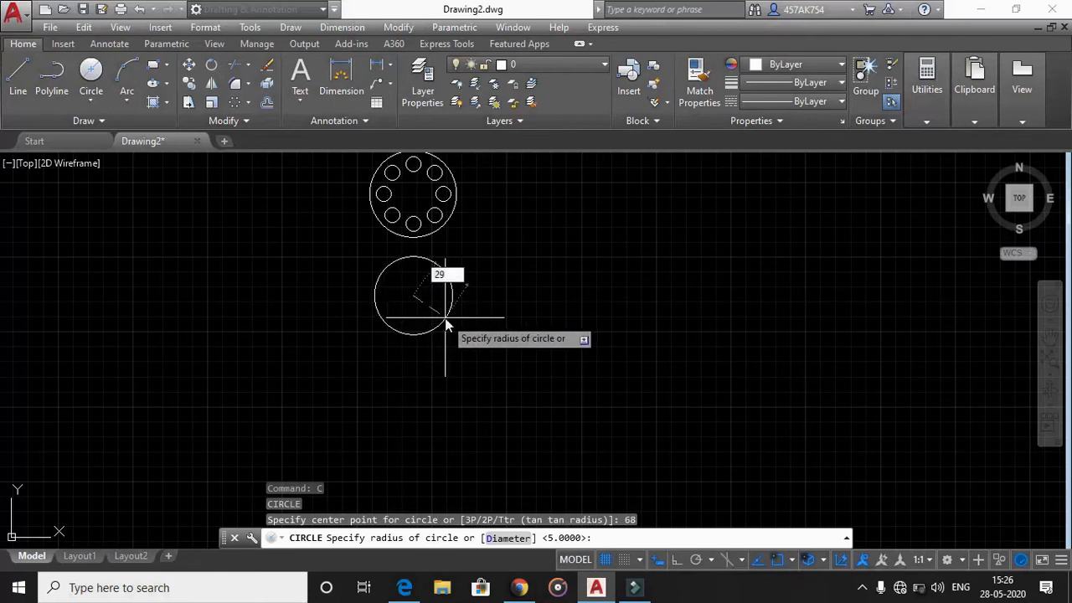
type("9")
key("Return")
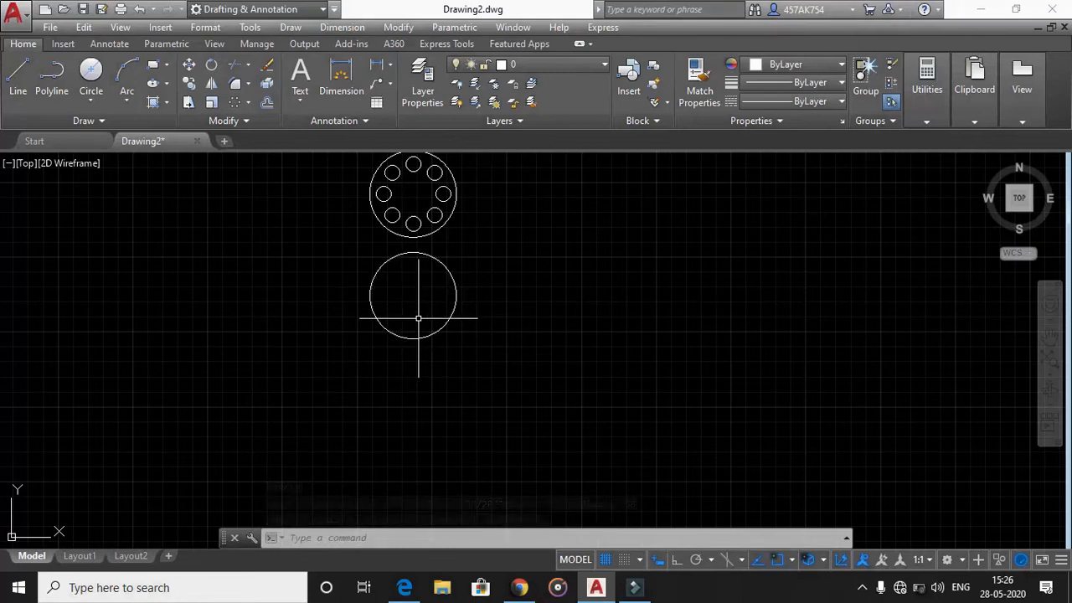
Draw a concentric radius 18 circle inside the lower radius 29 circle.
type("c")
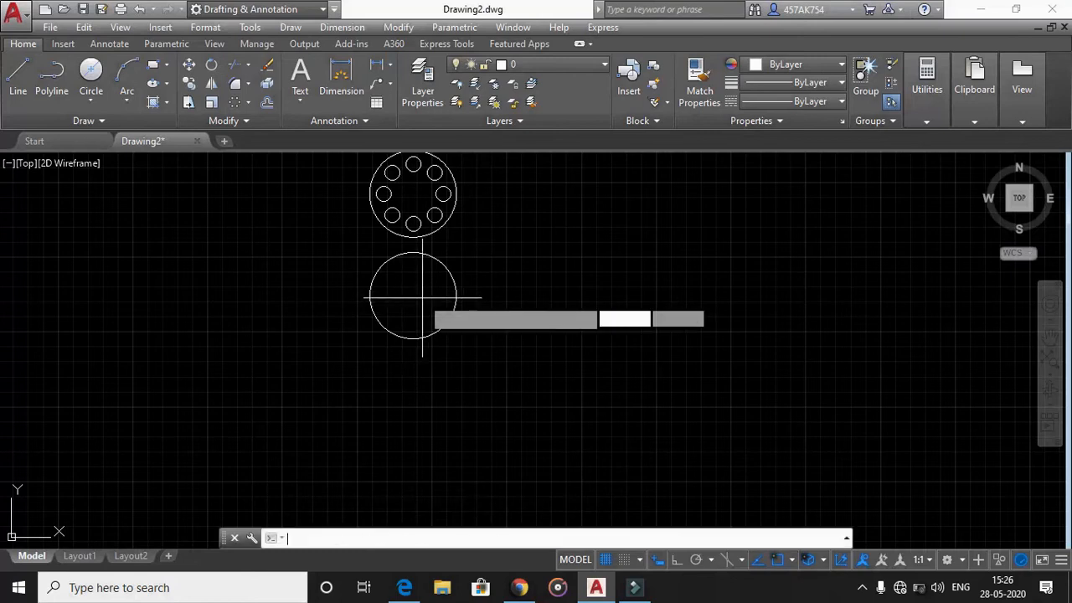
key("Return")
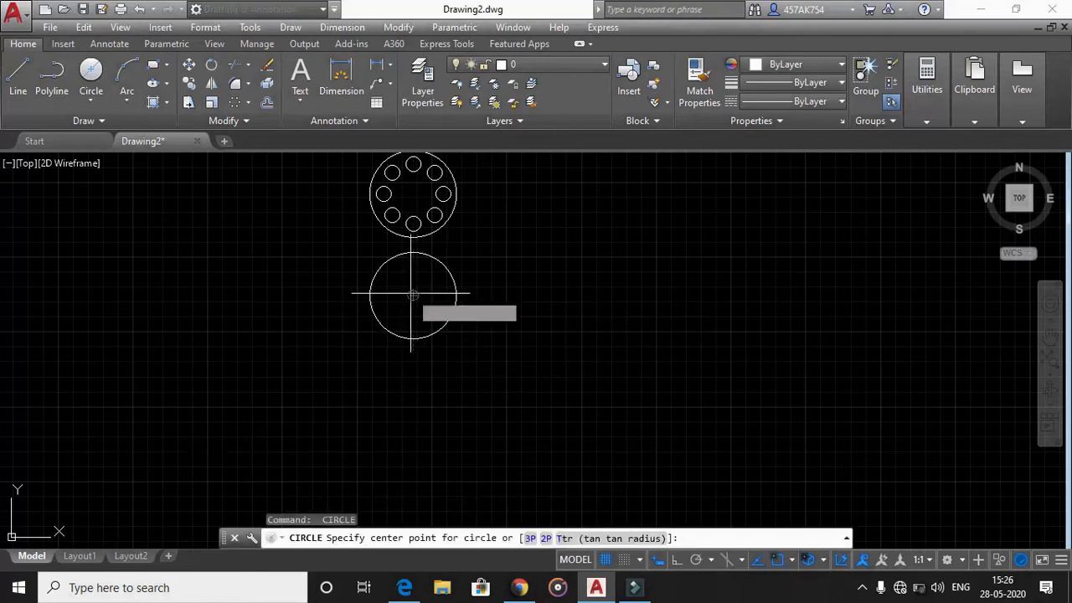
left_click(412, 296)
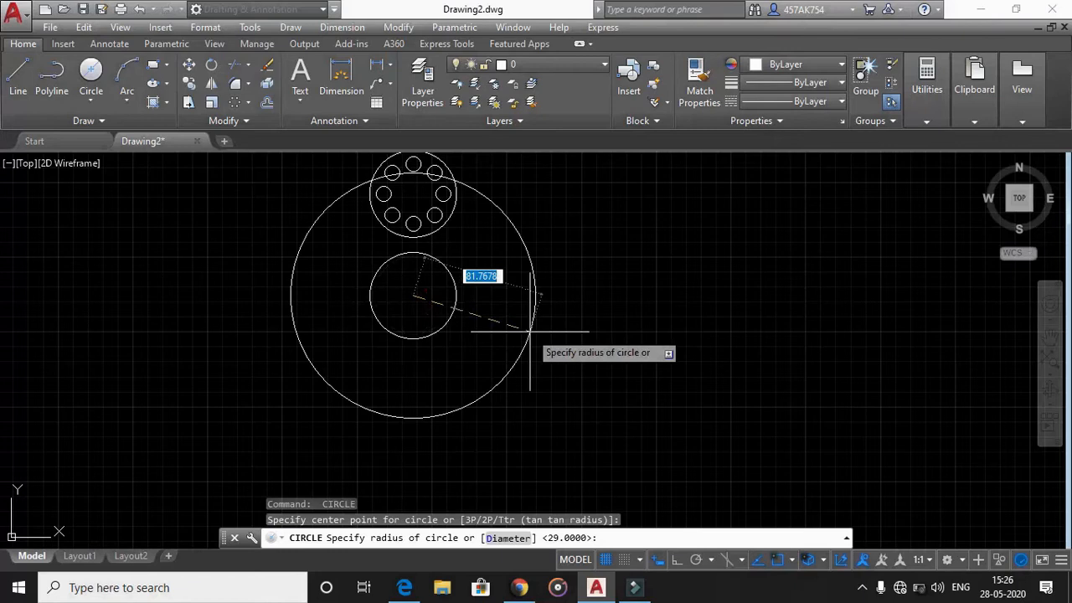
type("1")
key("Return")
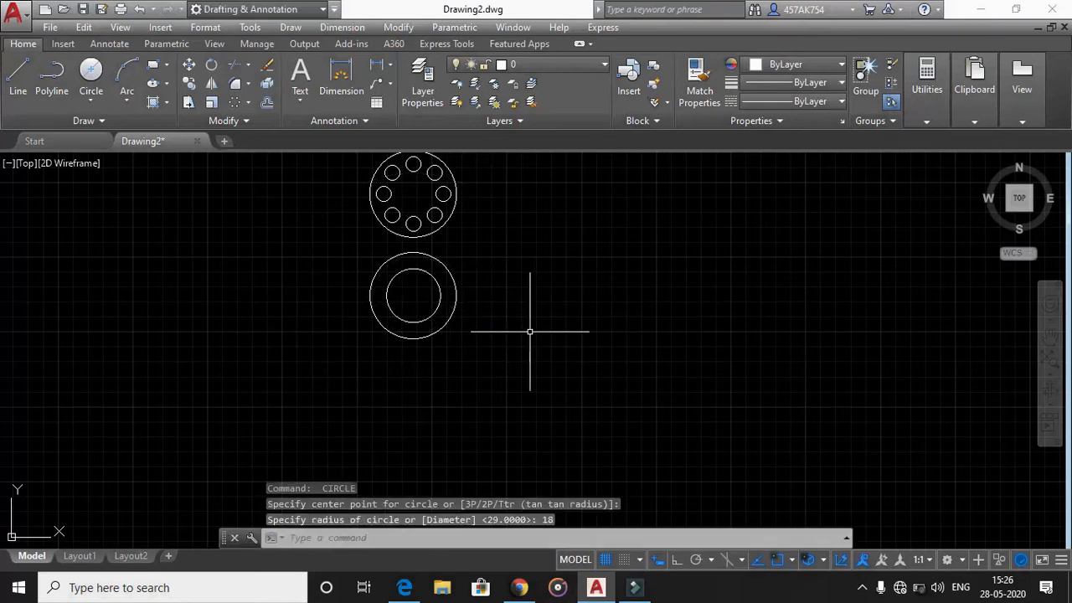
Check the housing's hole size in the PDF in Edge, return to AutoCAD and draw a radius 4 circle on the radius 18 circle's top quadrant.
left_click(403, 588)
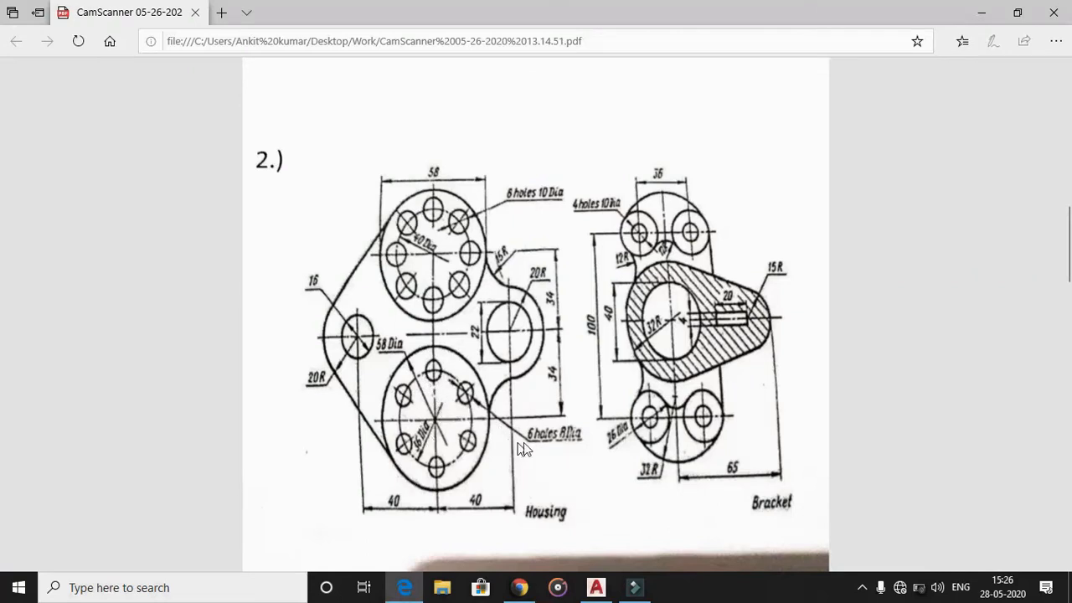
left_click(595, 589)
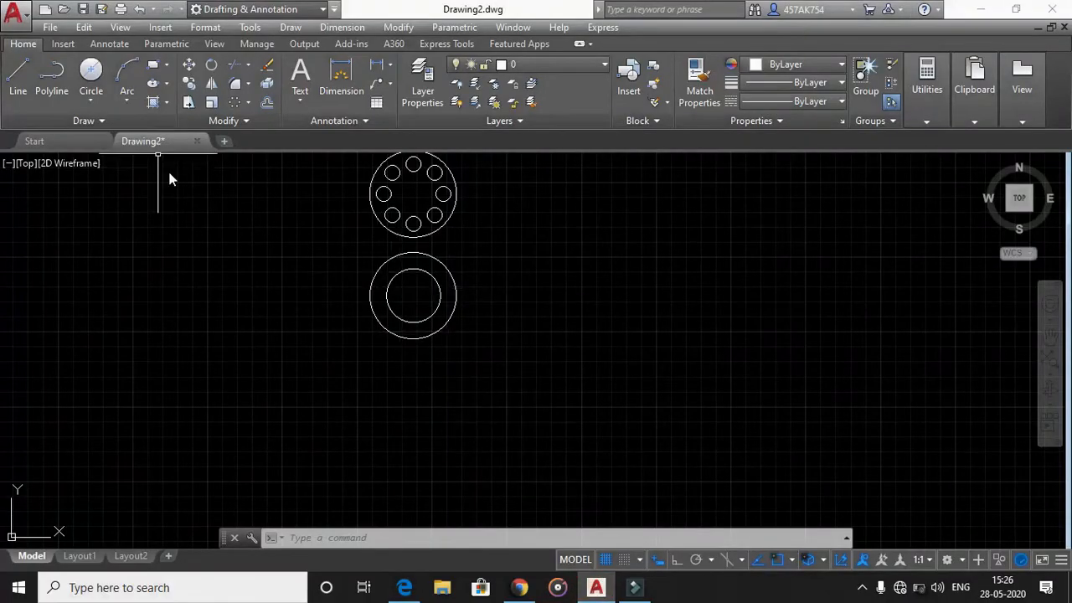
key("Return")
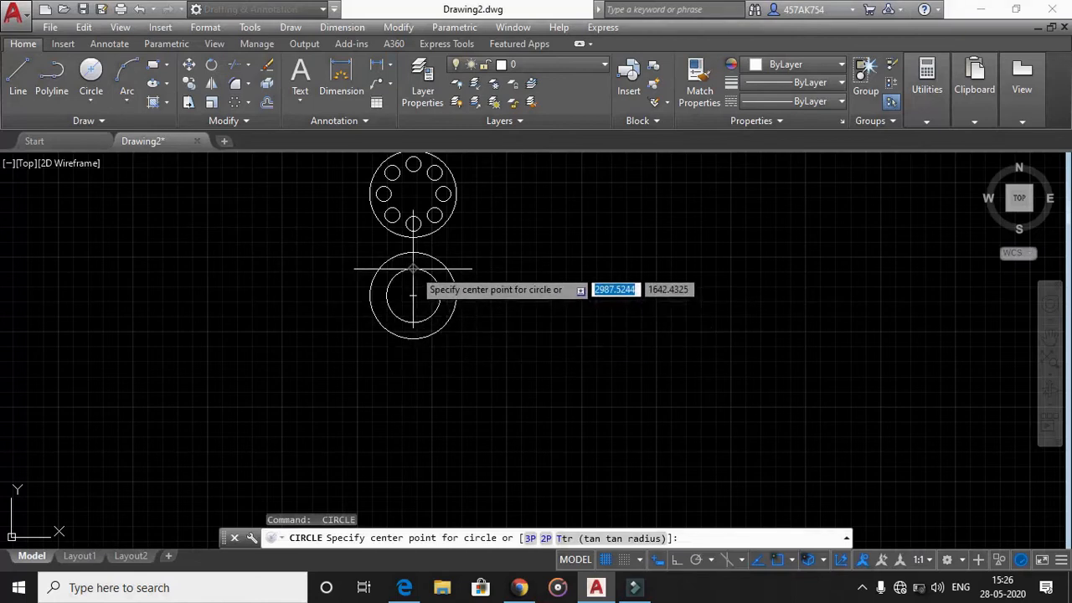
left_click(413, 296)
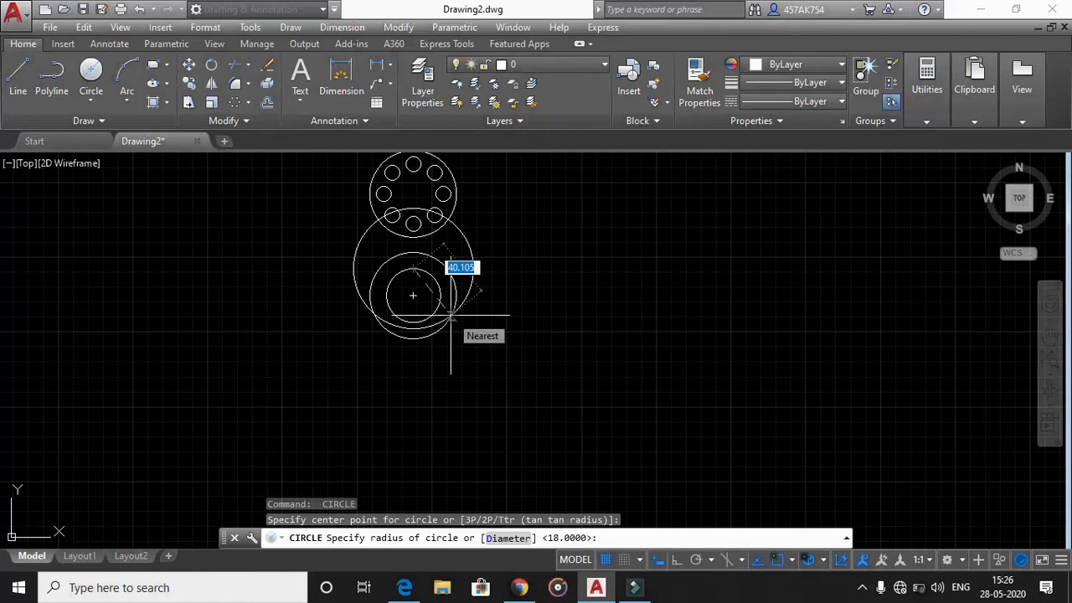
type("4")
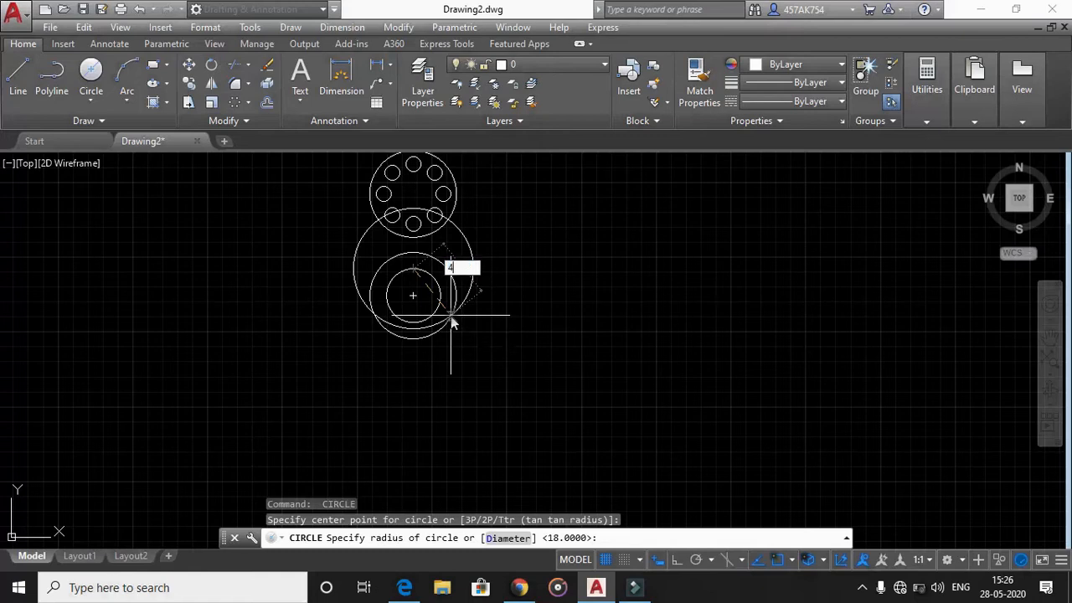
key("Return")
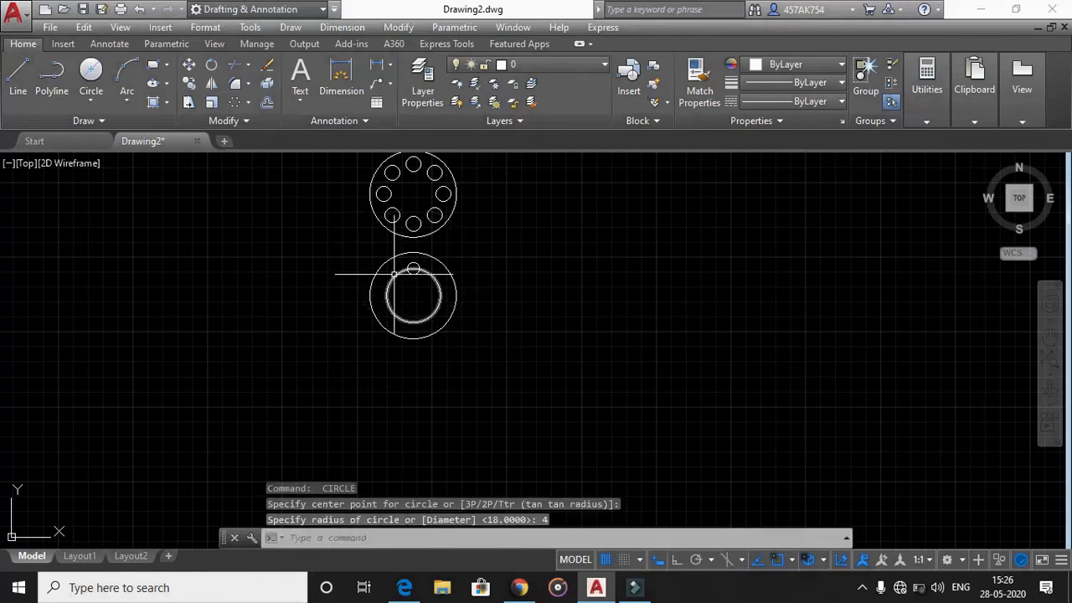
scroll(393, 274, "up", 2)
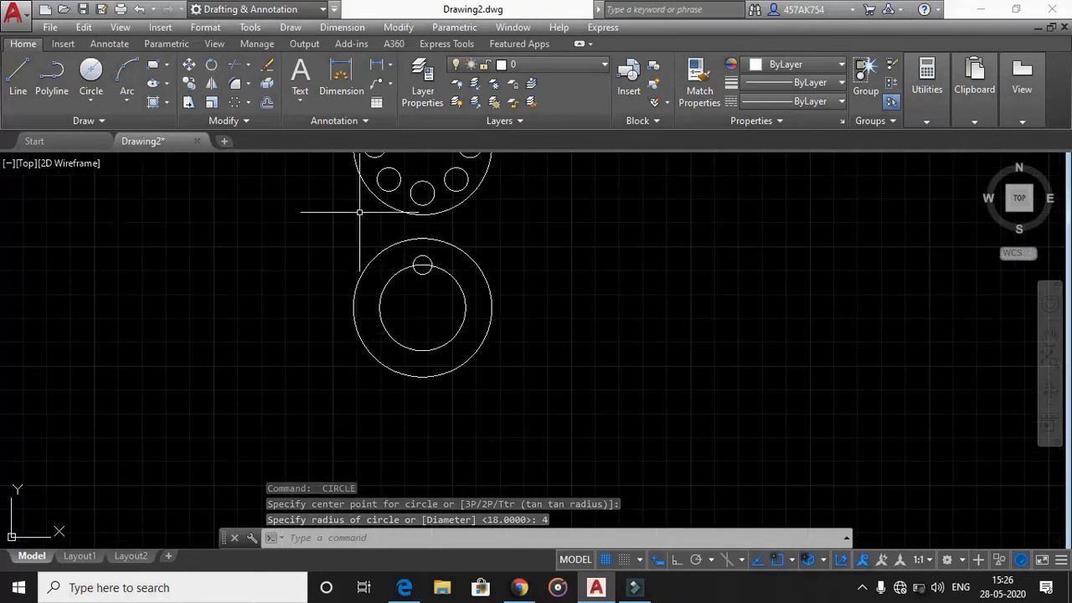
left_click(235, 102)
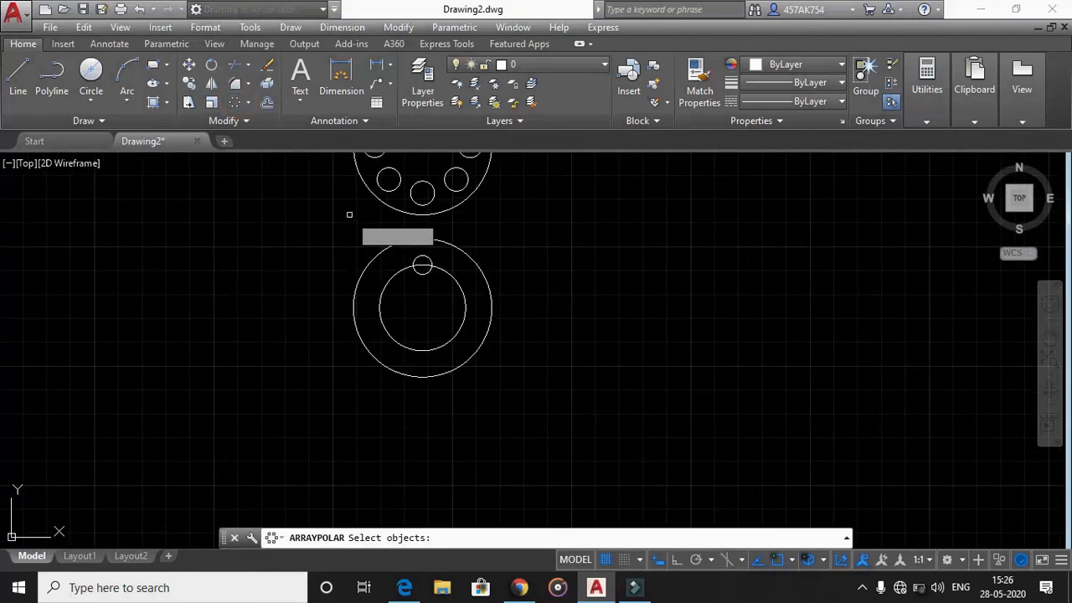
left_click(427, 253)
left_click(422, 264)
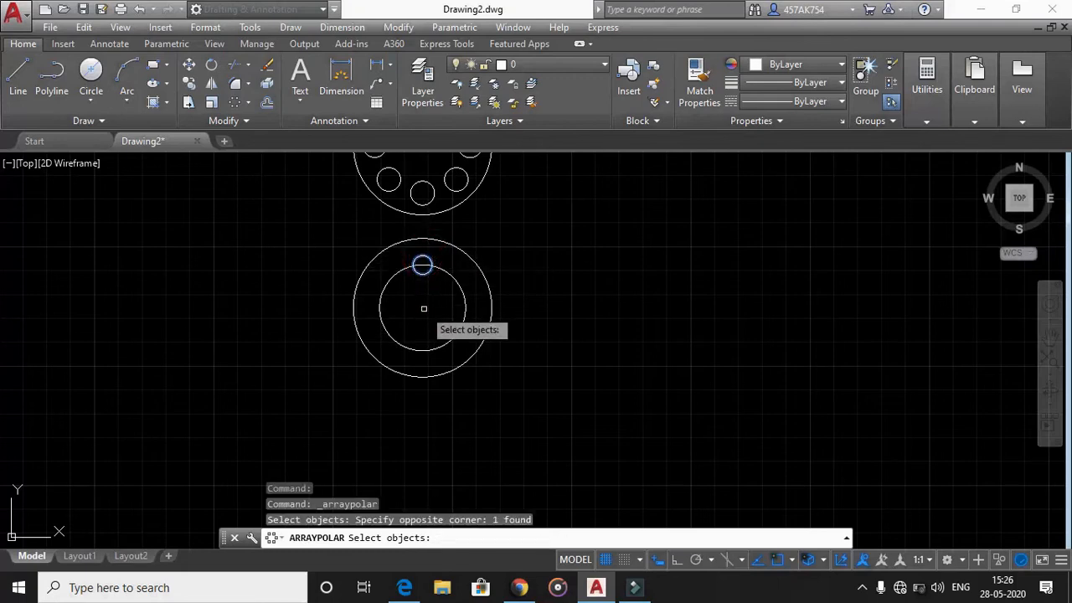
key("Return")
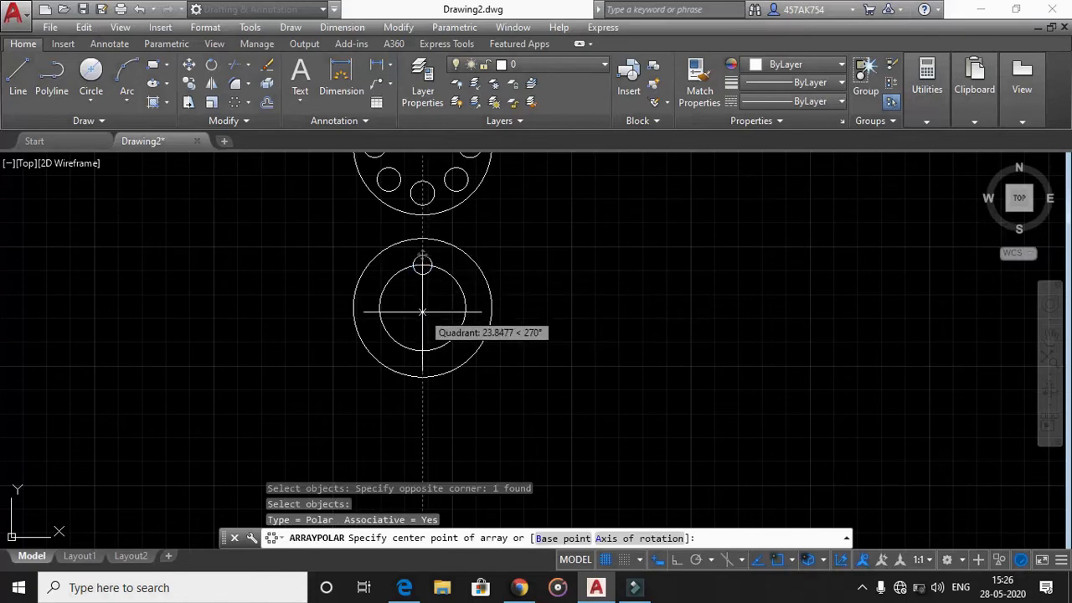
key("Escape")
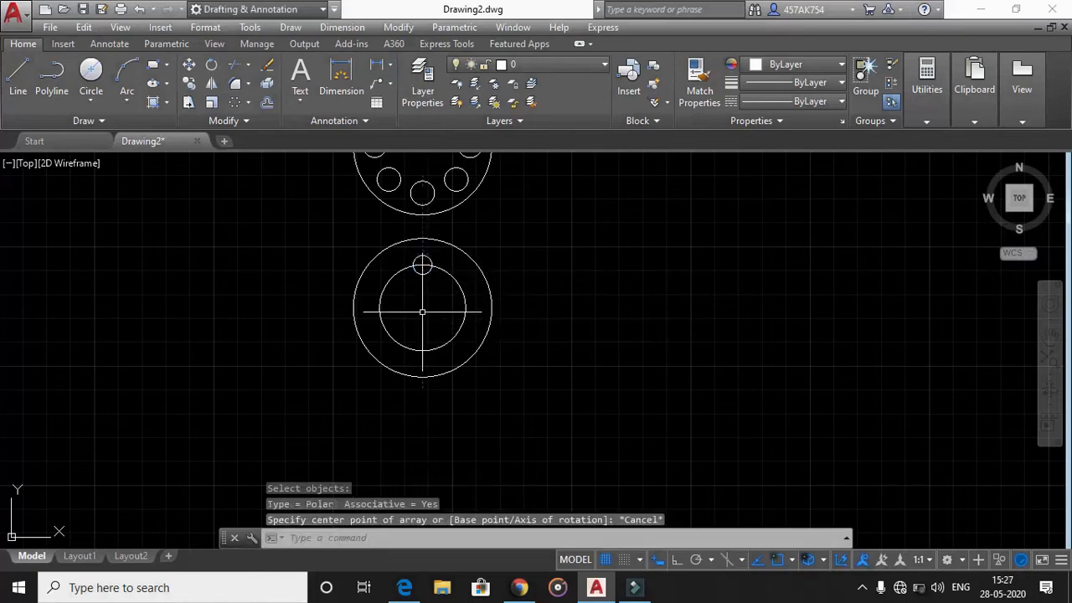
Polar-array the small circle as 6 items about the lower flange's centre and erase the radius 18 construction circle.
left_click(237, 104)
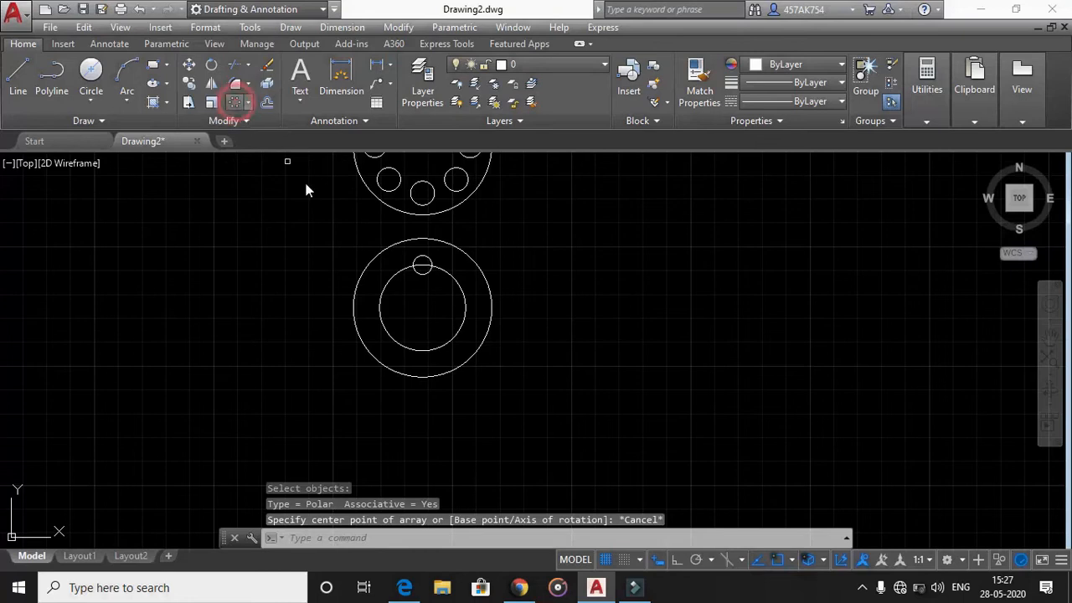
left_click(428, 260)
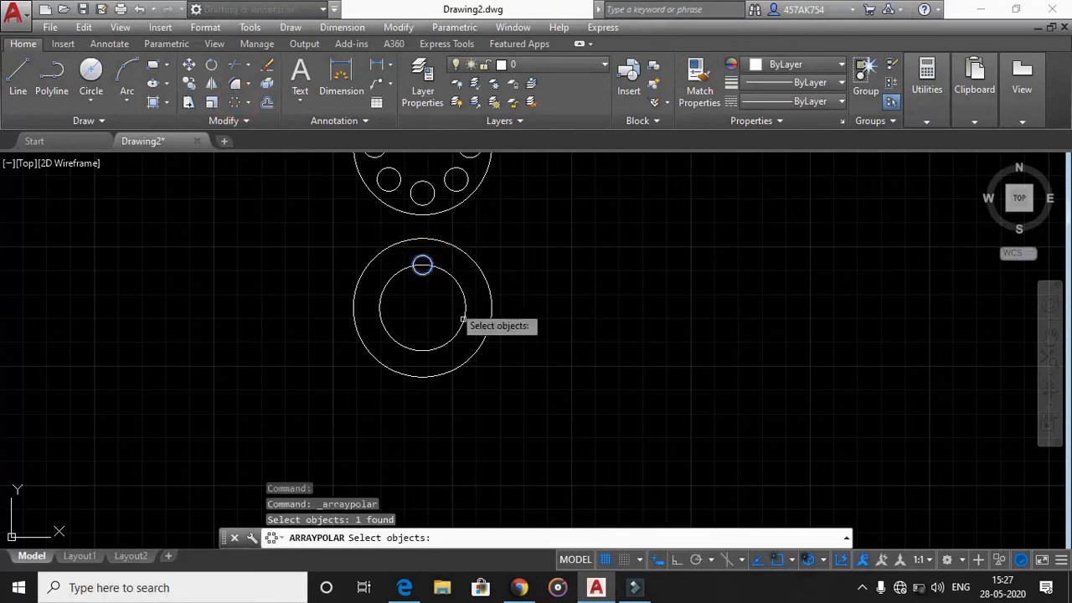
key("Return")
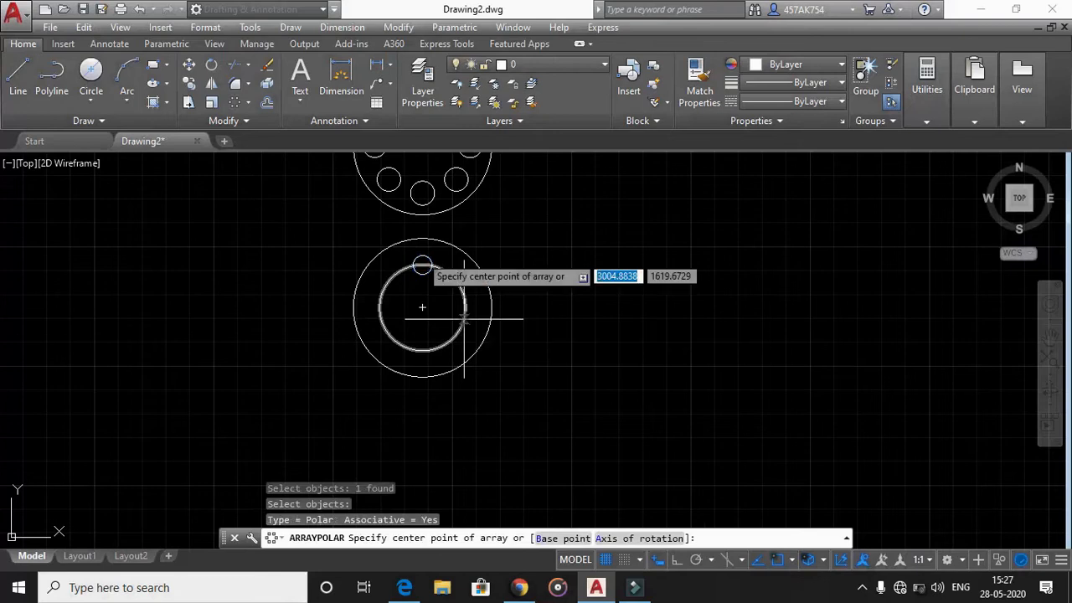
left_click(422, 307)
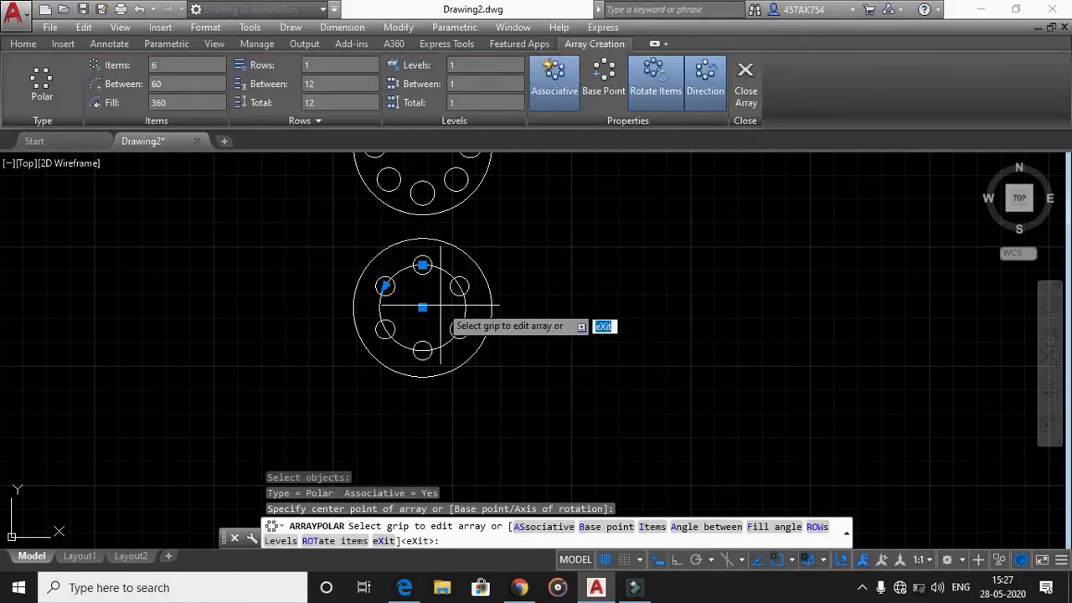
key("Return")
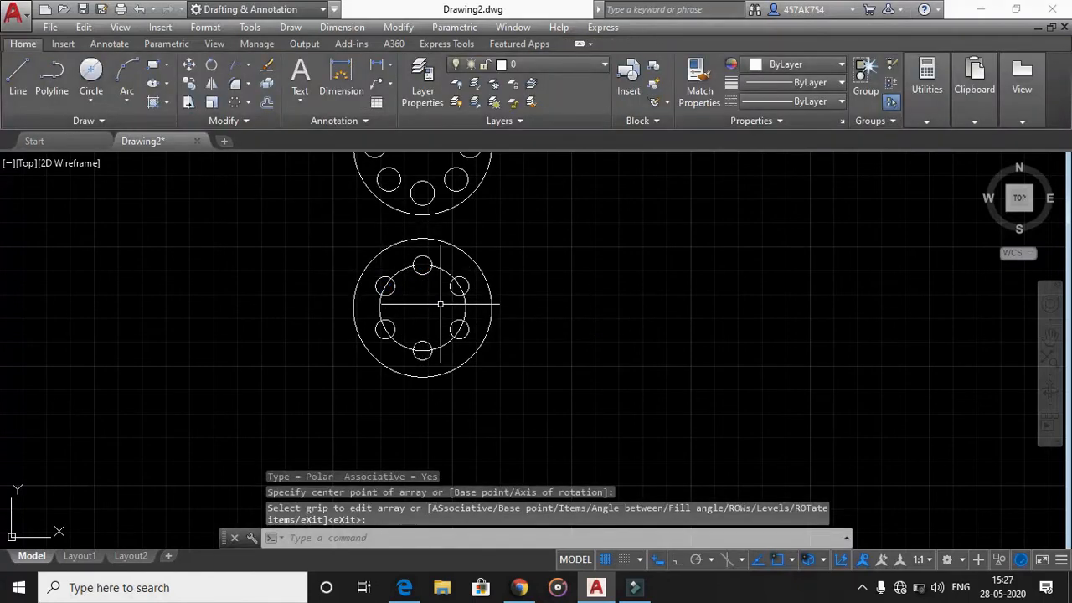
left_click(410, 275)
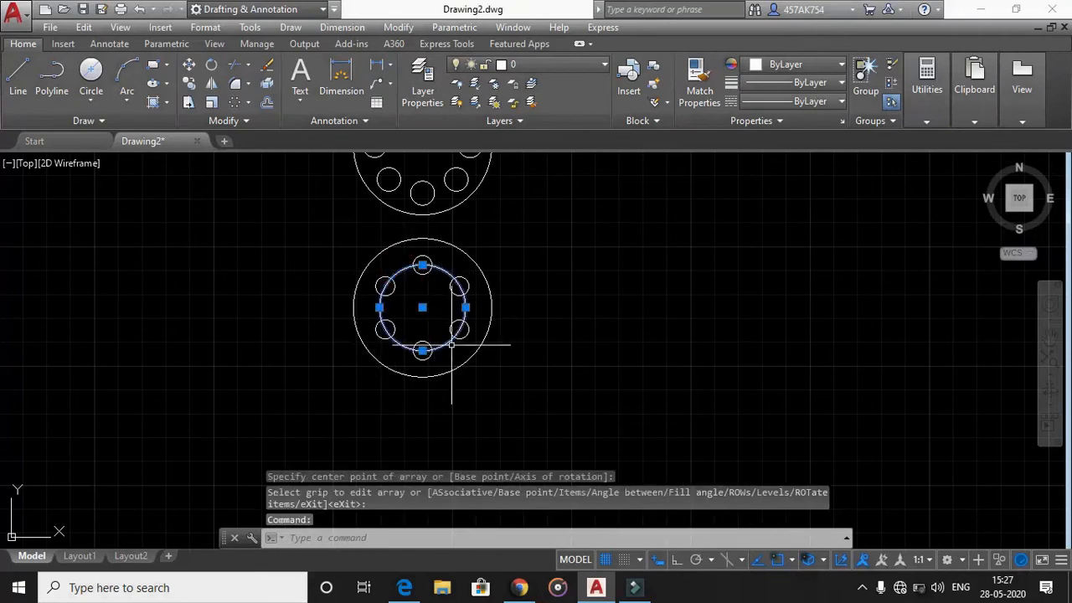
key("Delete")
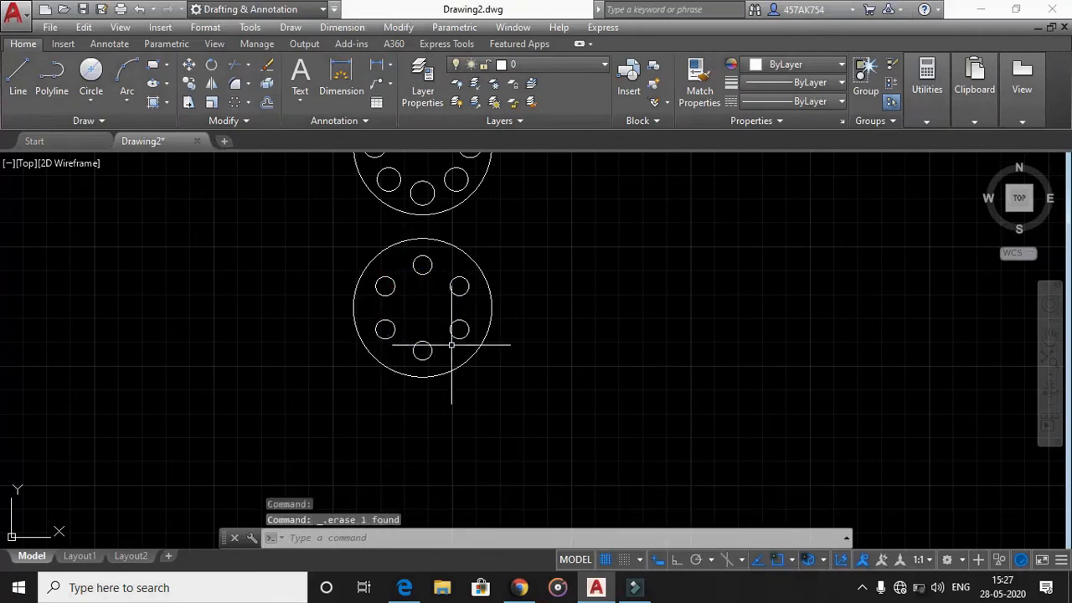
Check the housing in the PDF in Edge, return to AutoCAD and draw a vertical 34-unit line up from 40 units right of the lower flange's centre.
left_click(406, 589)
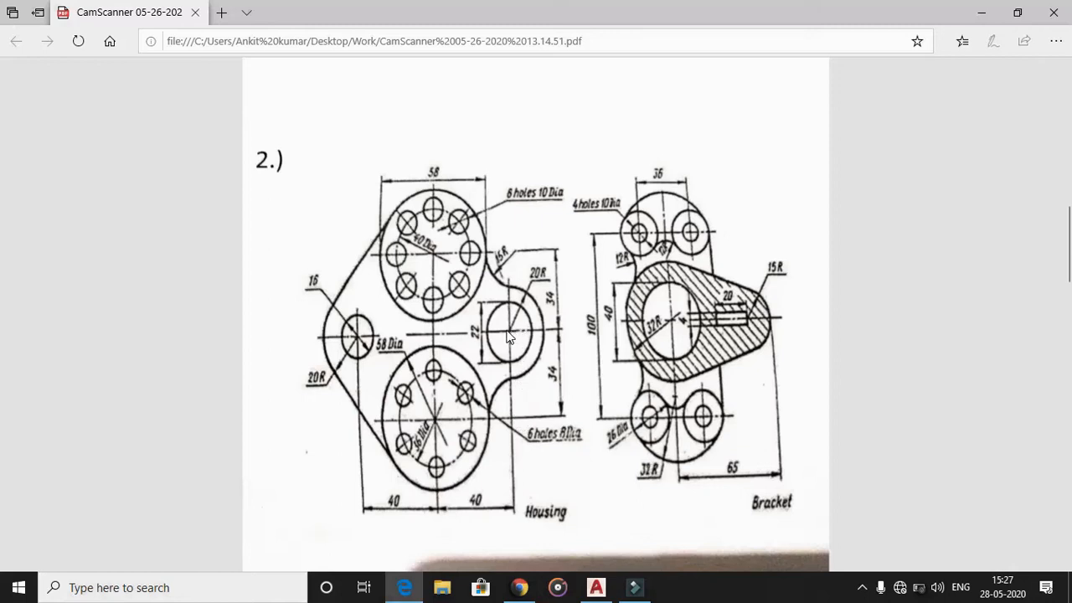
left_click(595, 587)
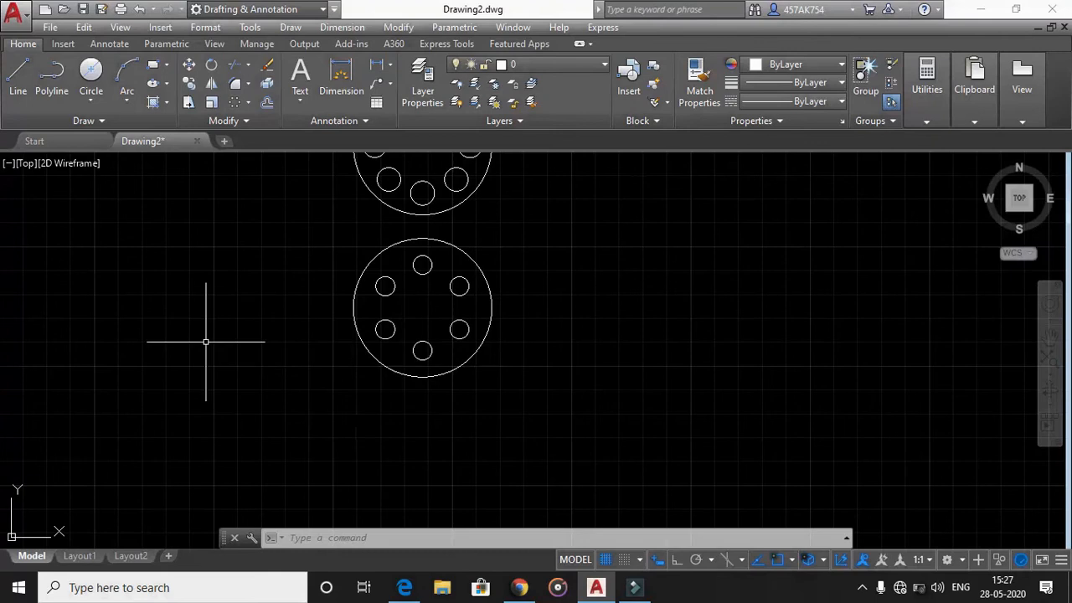
scroll(207, 335, "down", 2)
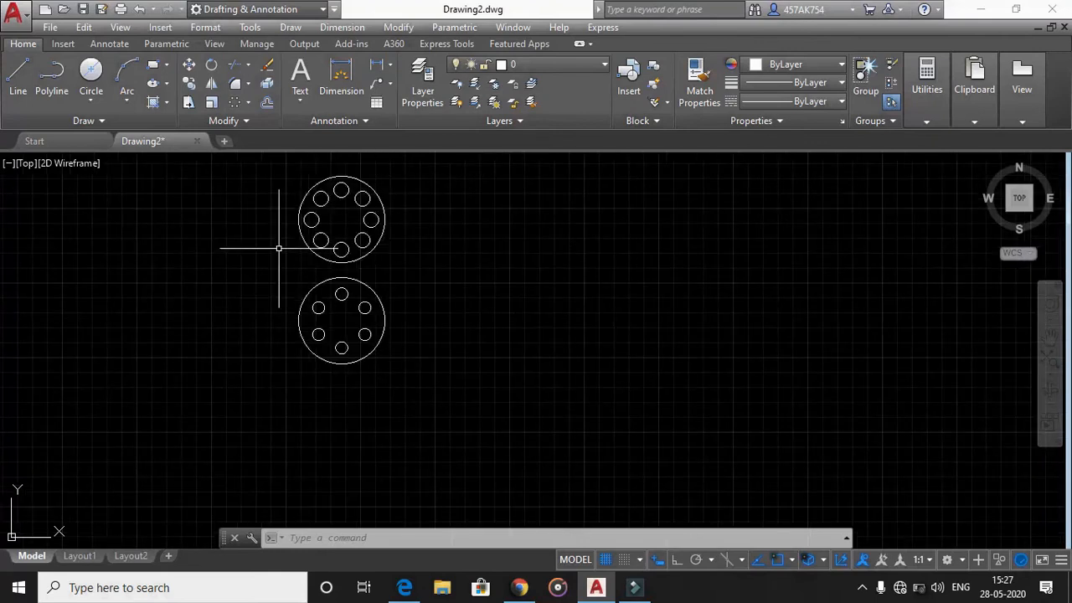
type("L")
key("Return")
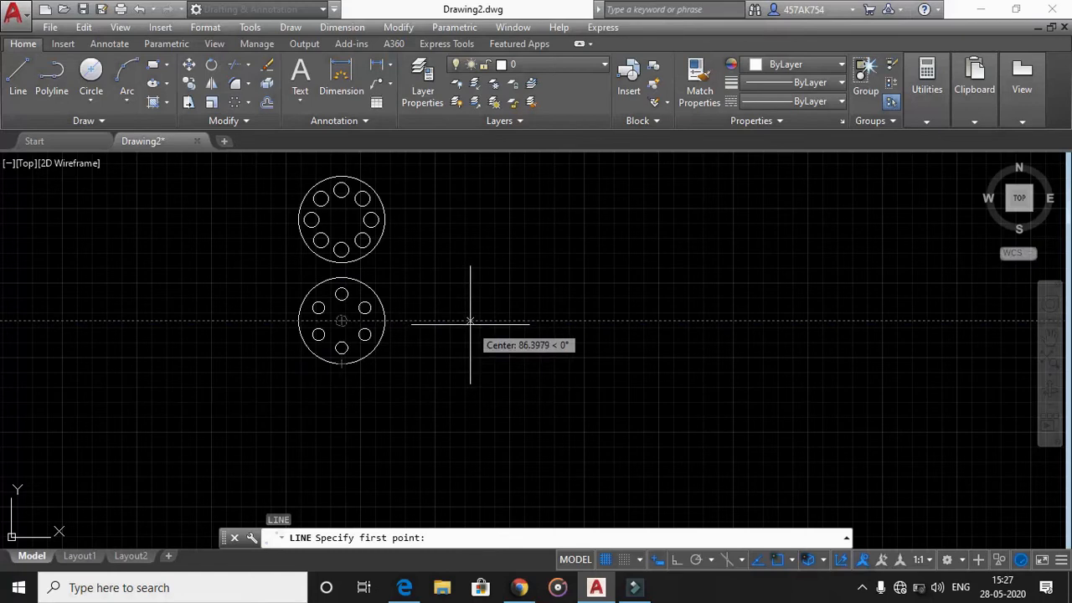
type("40")
key("Return")
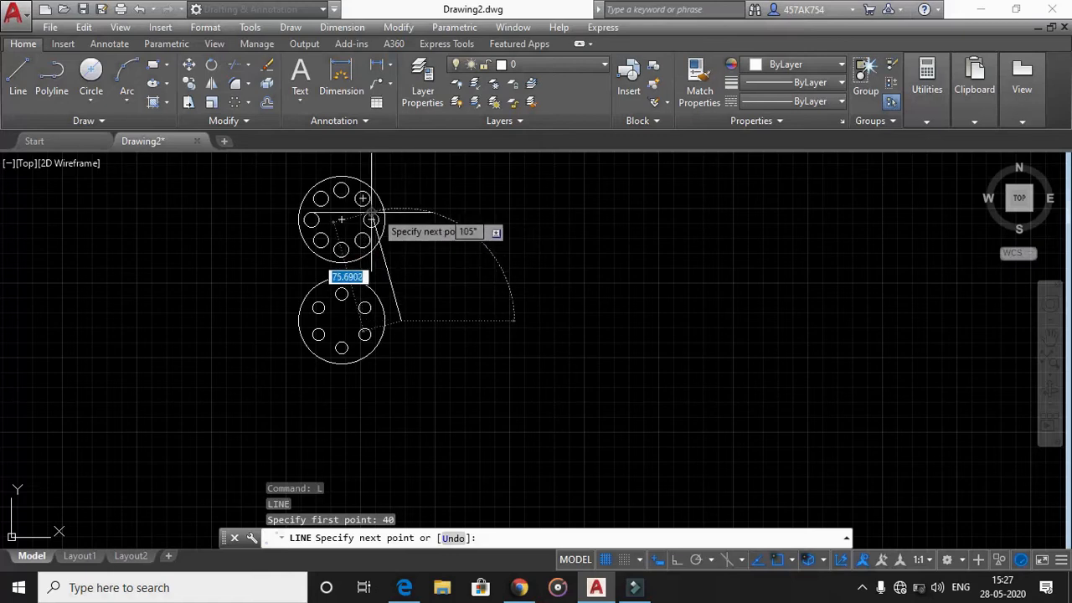
key("F8")
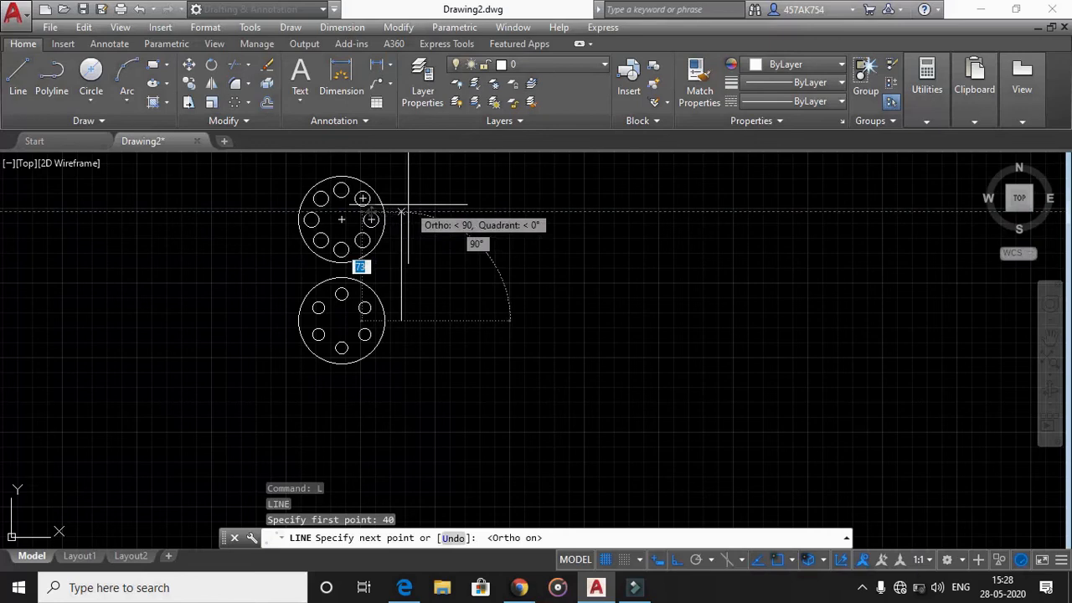
type("3")
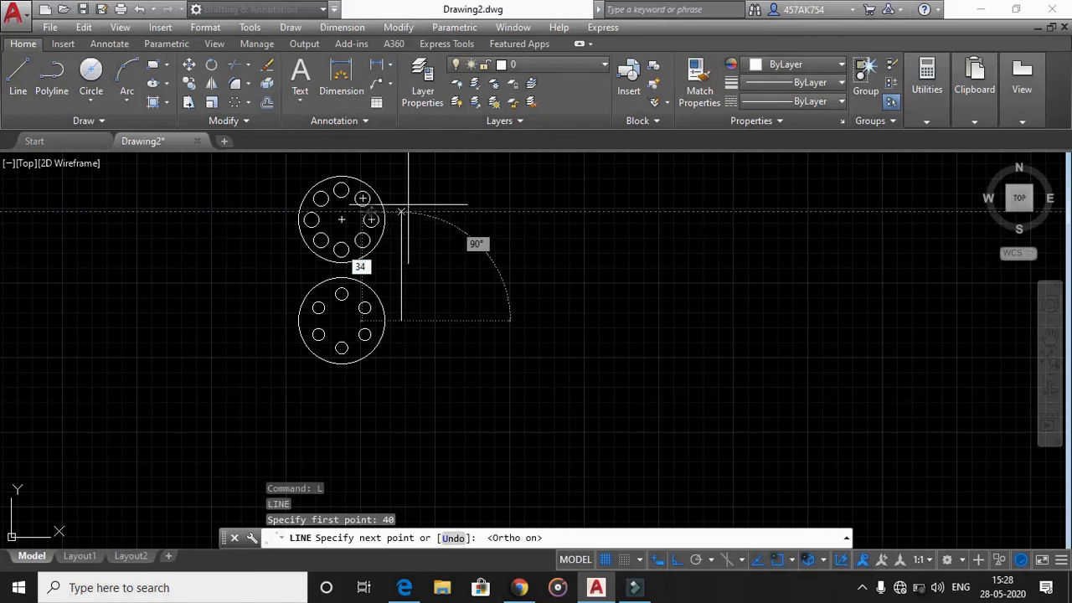
key("Return")
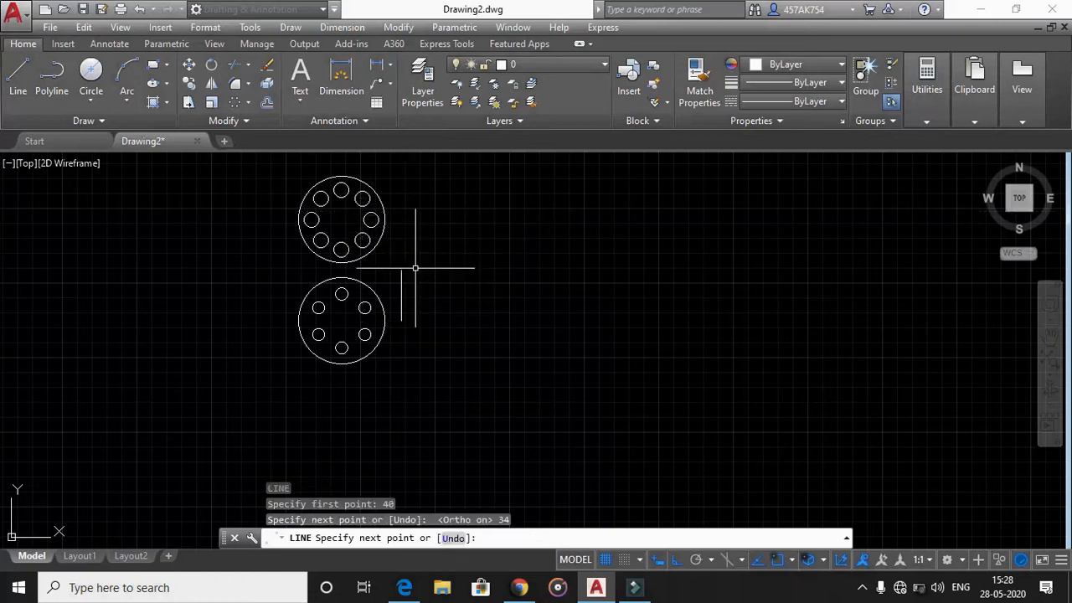
key("Escape")
Check the right boss in the PDF in Edge, return to AutoCAD and draw a radius 11 circle centred on the vertical line's upper end.
left_click(405, 587)
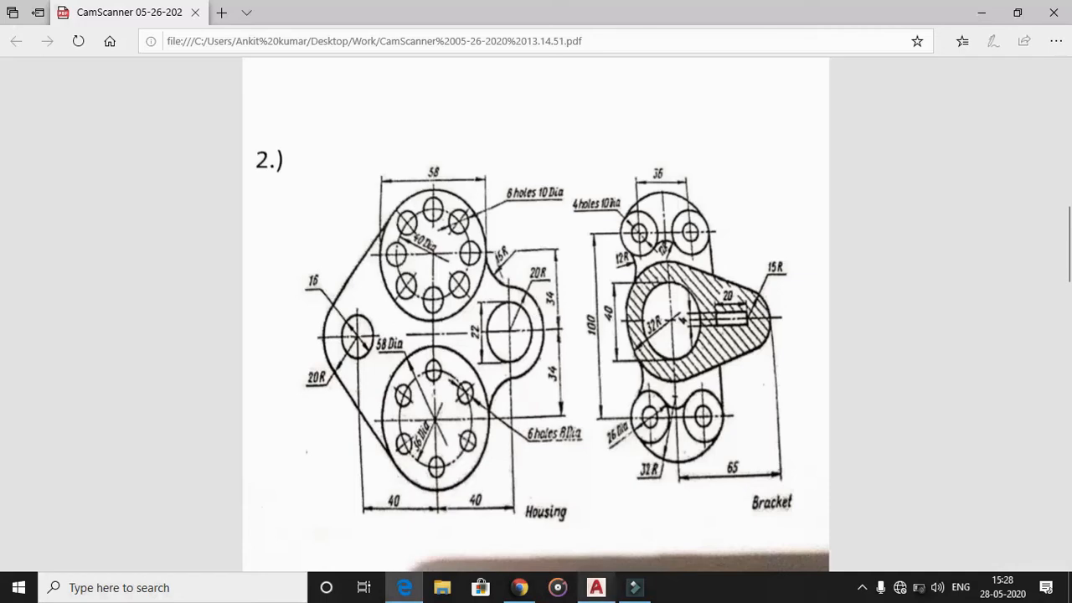
mouse_move(596, 587)
left_click(596, 495)
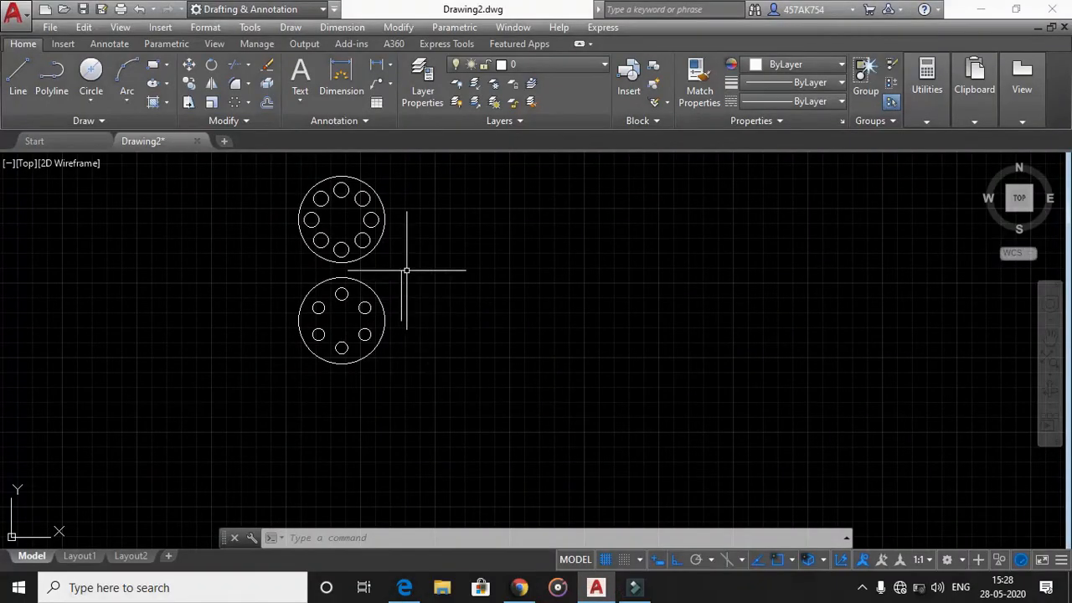
key("Return")
key("Escape")
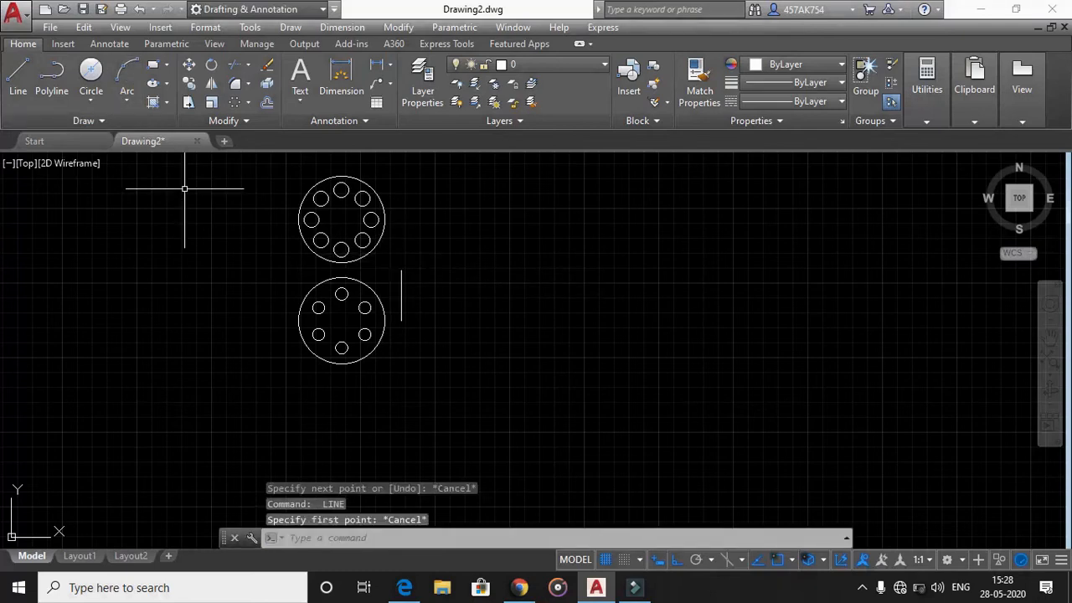
type("c")
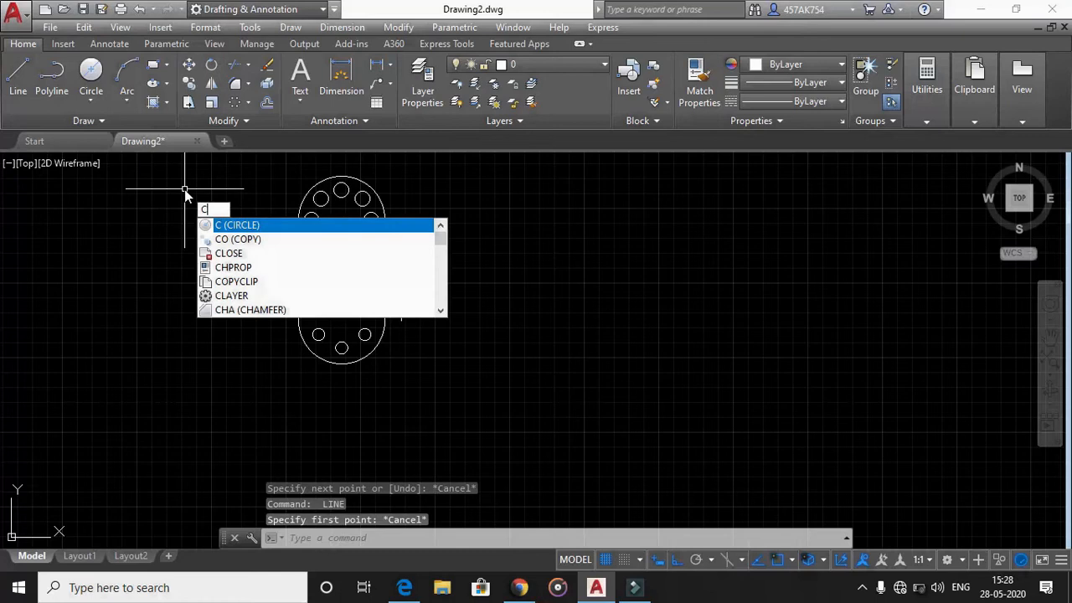
key("Return")
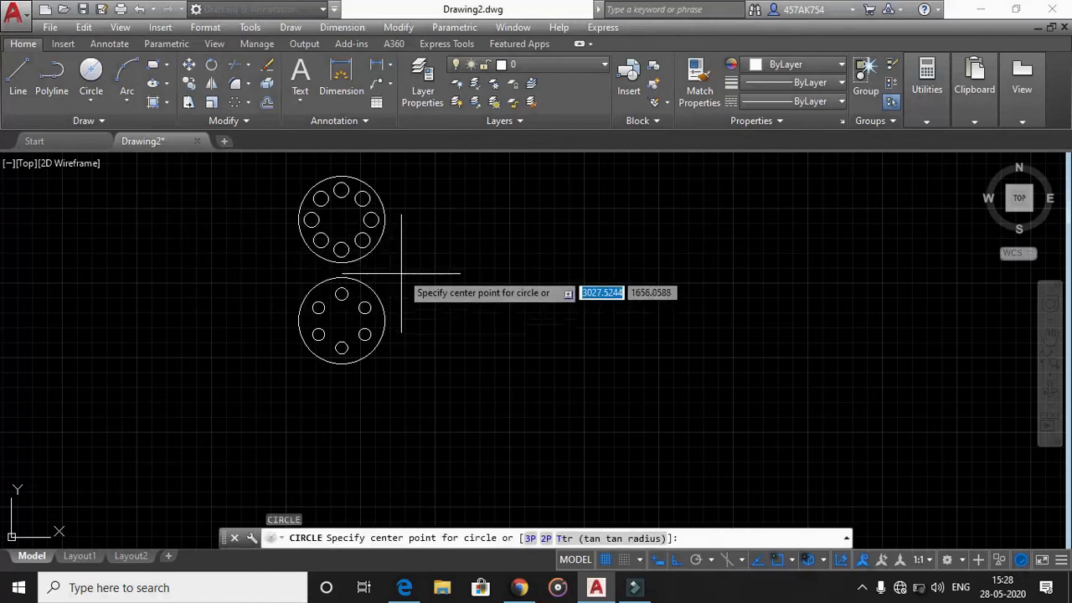
left_click(401, 270)
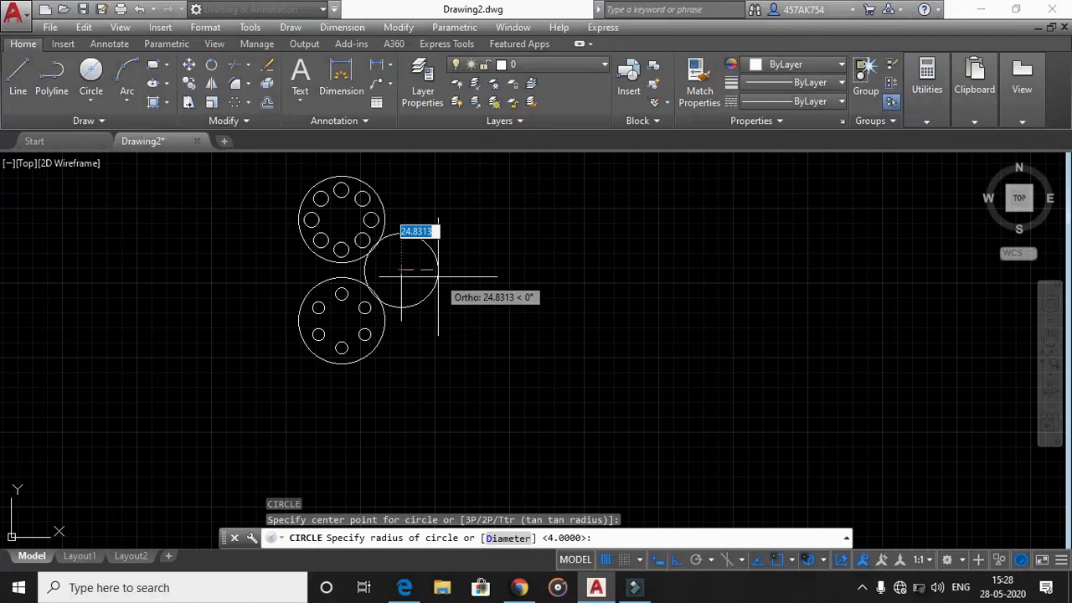
type("11")
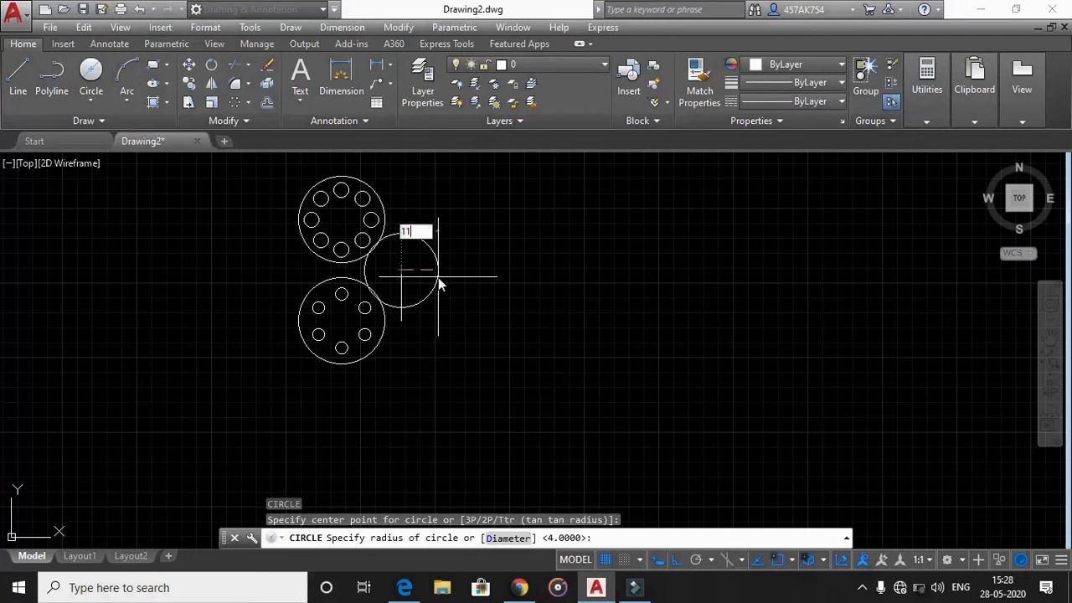
key("Return")
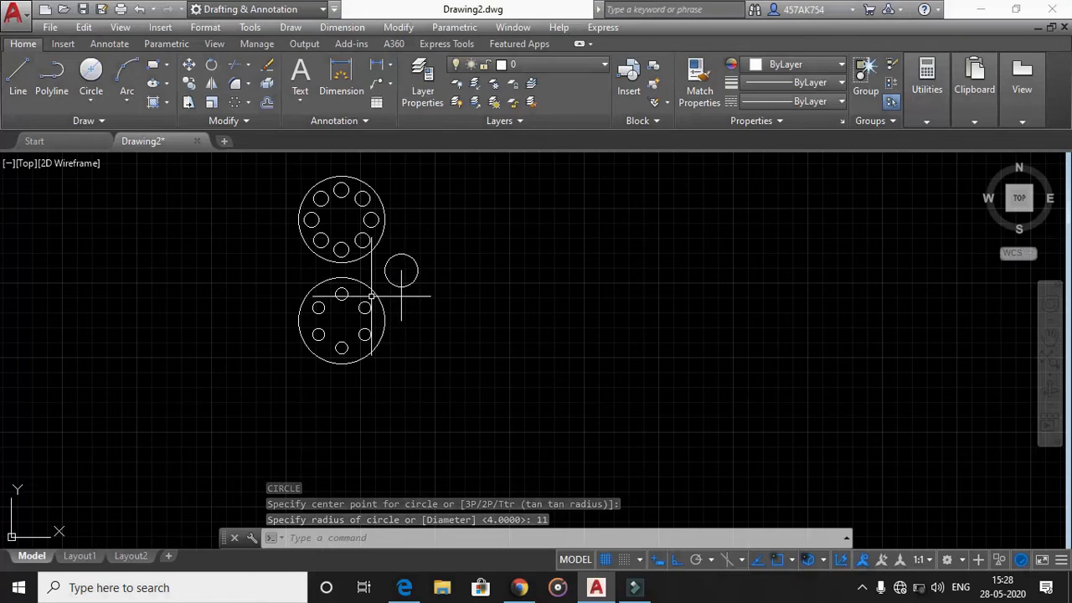
Draw a concentric radius 20 circle around the radius 11 circle.
key("Return")
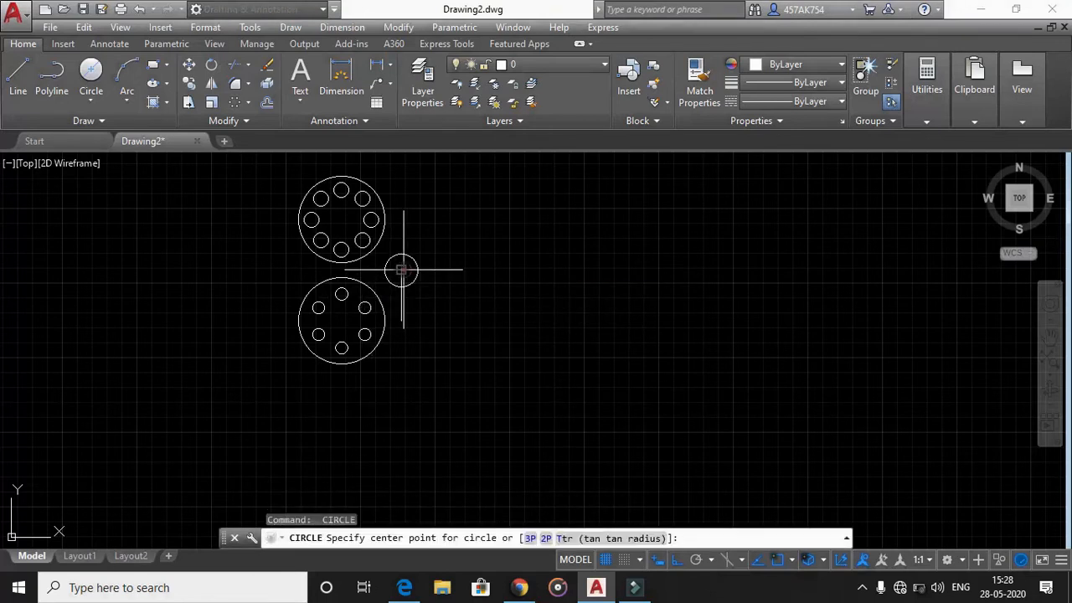
left_click(401, 270)
type("20")
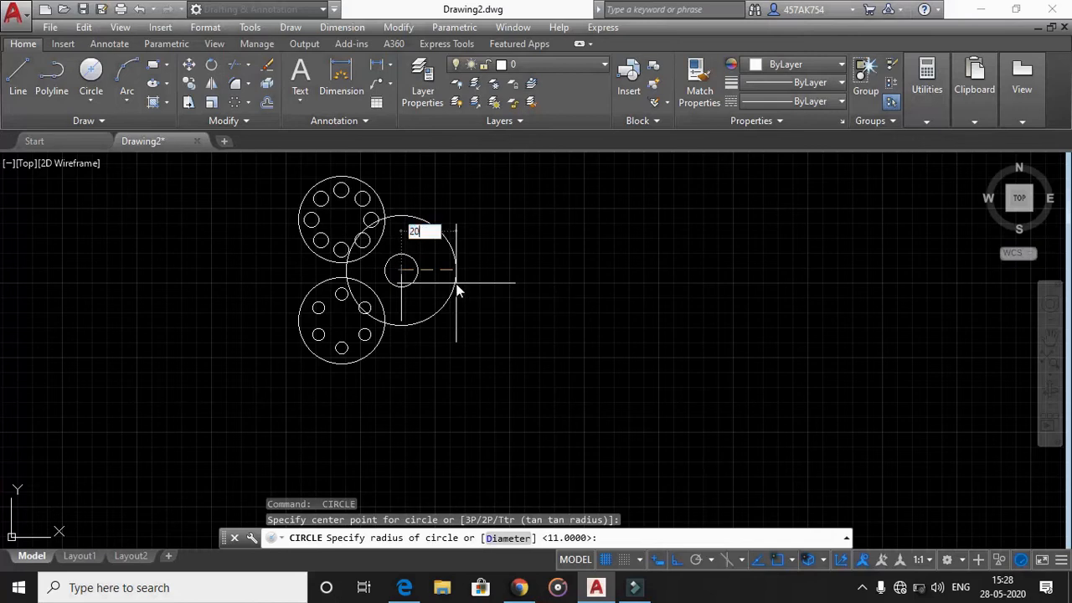
key("Return")
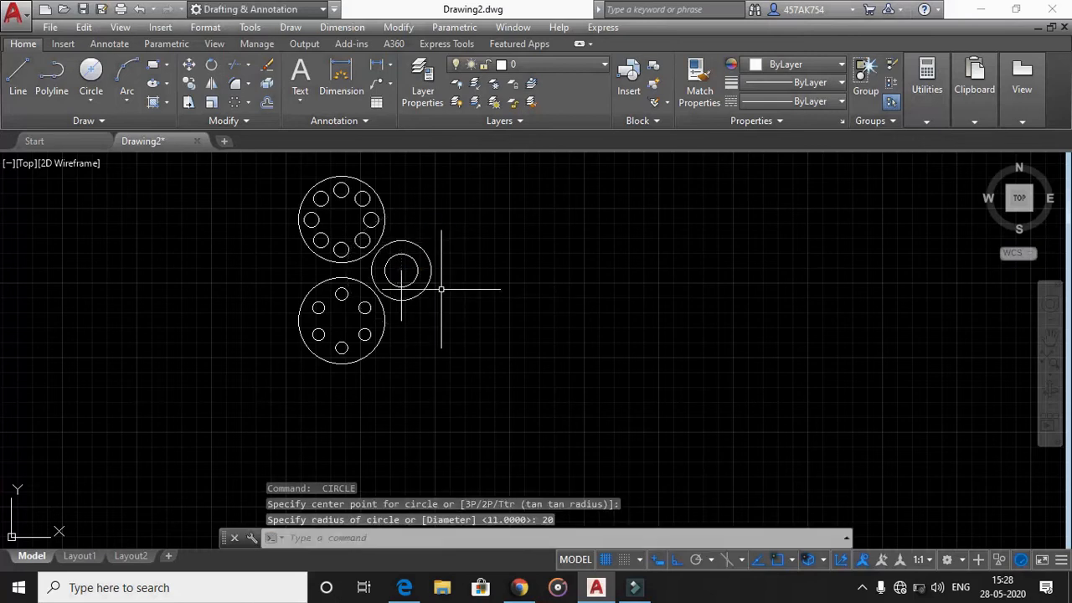
Check the left boss dimensions of the housing in the PDF in Edge and return to AutoCAD.
left_click(406, 589)
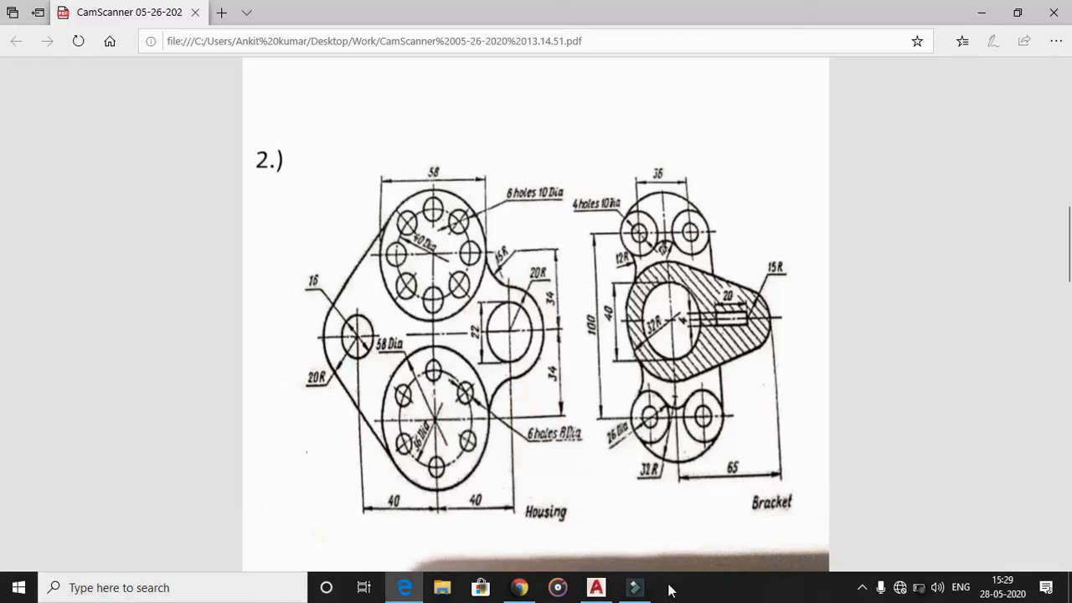
left_click(596, 587)
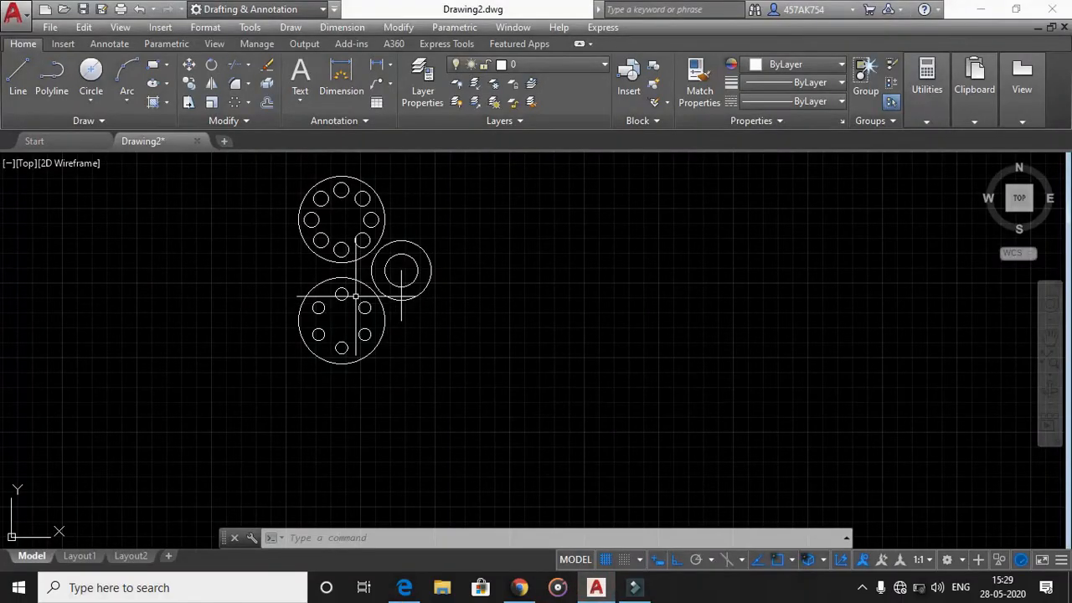
type("c")
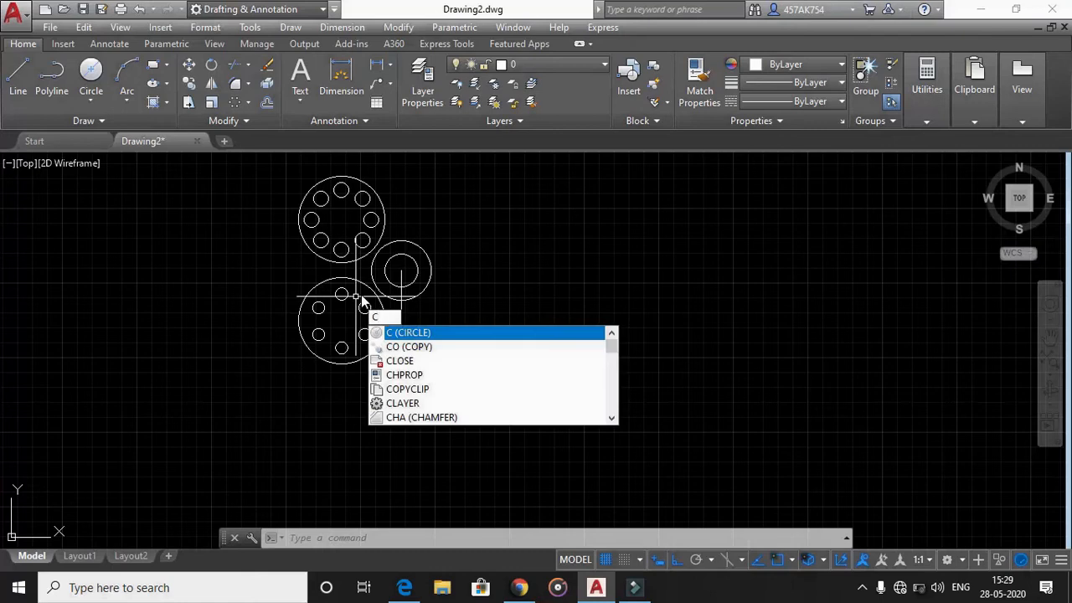
key("Escape")
key("Return")
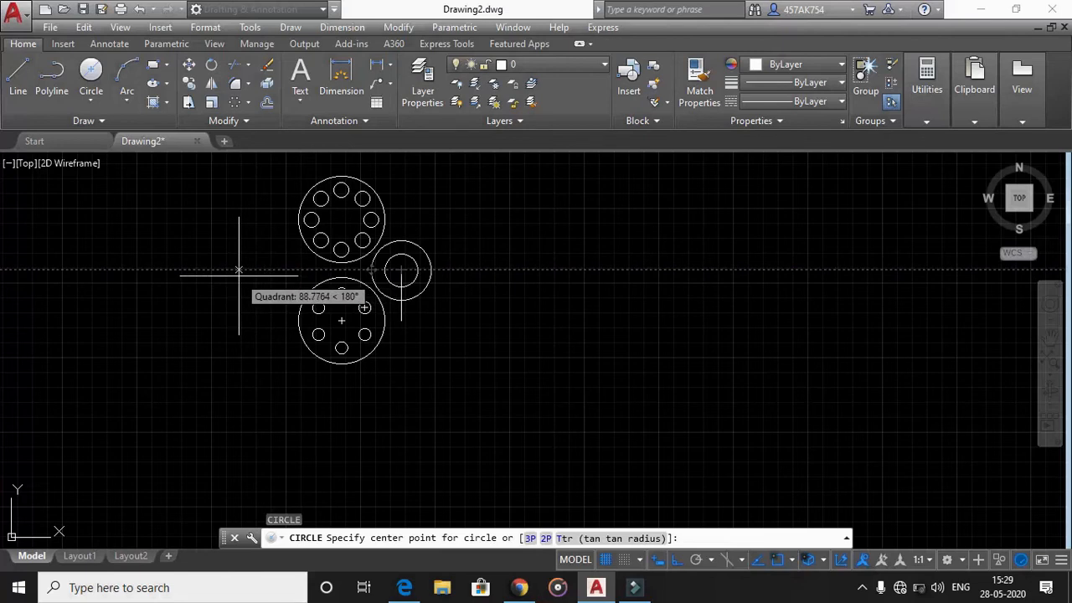
type("8")
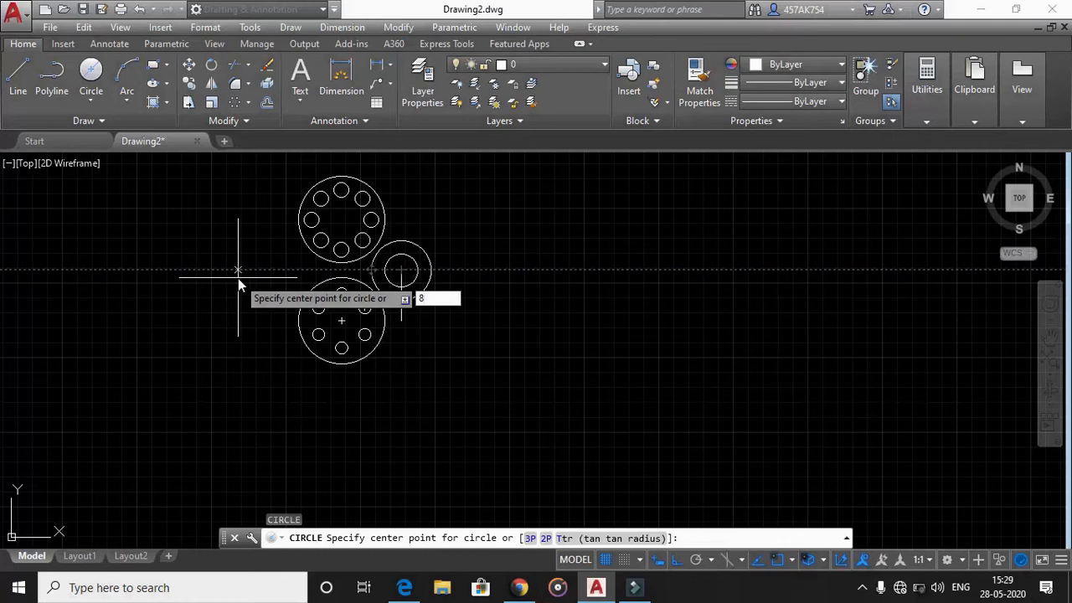
key("Return")
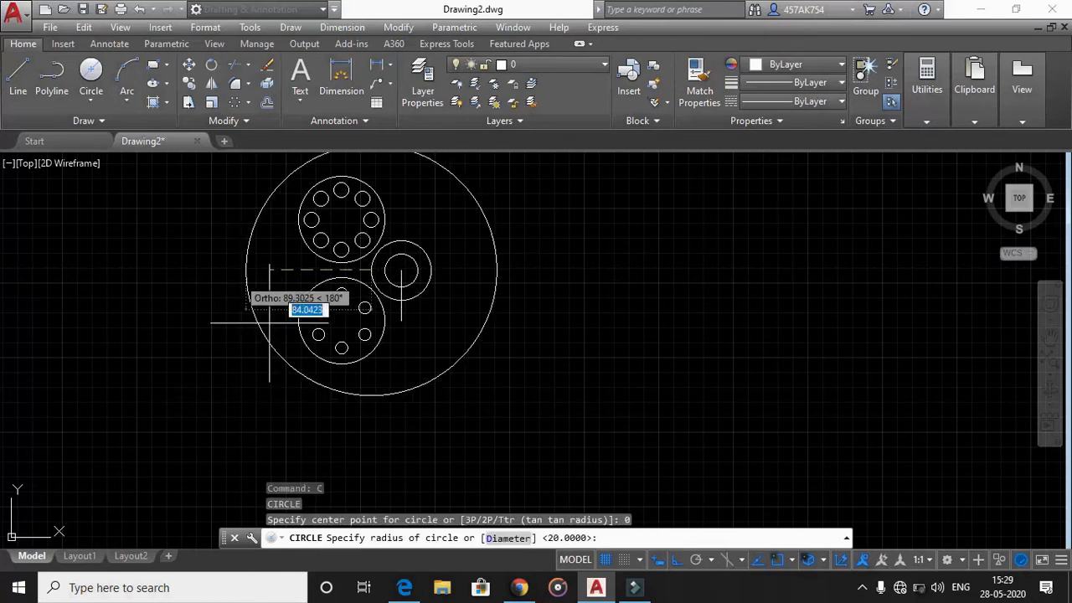
key("Escape")
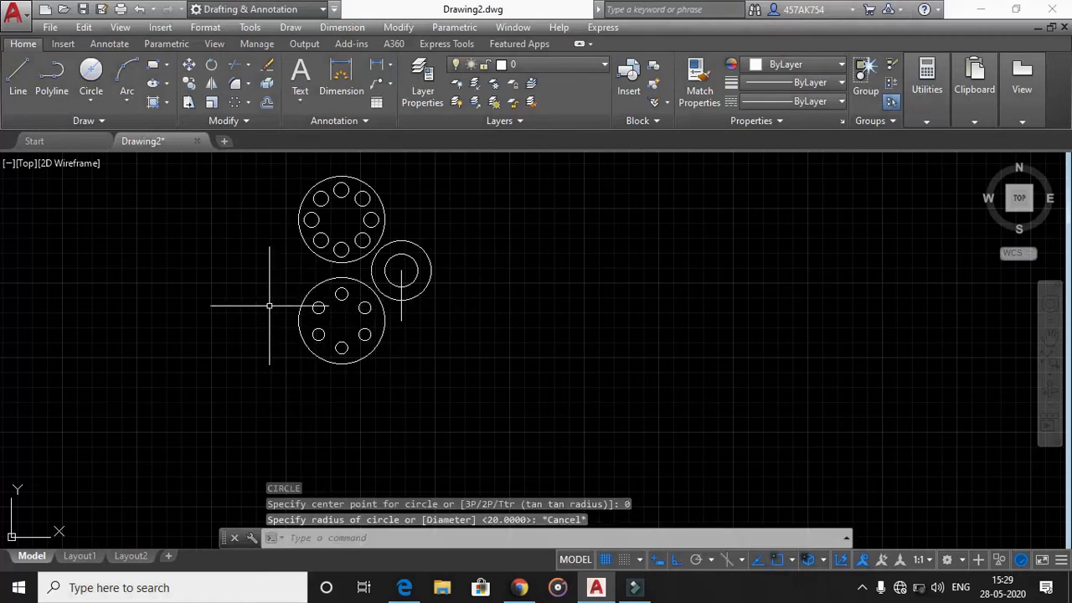
Draw a radius 20 circle centred 80 units horizontally left of the right boss's centre.
type("c")
key("Return")
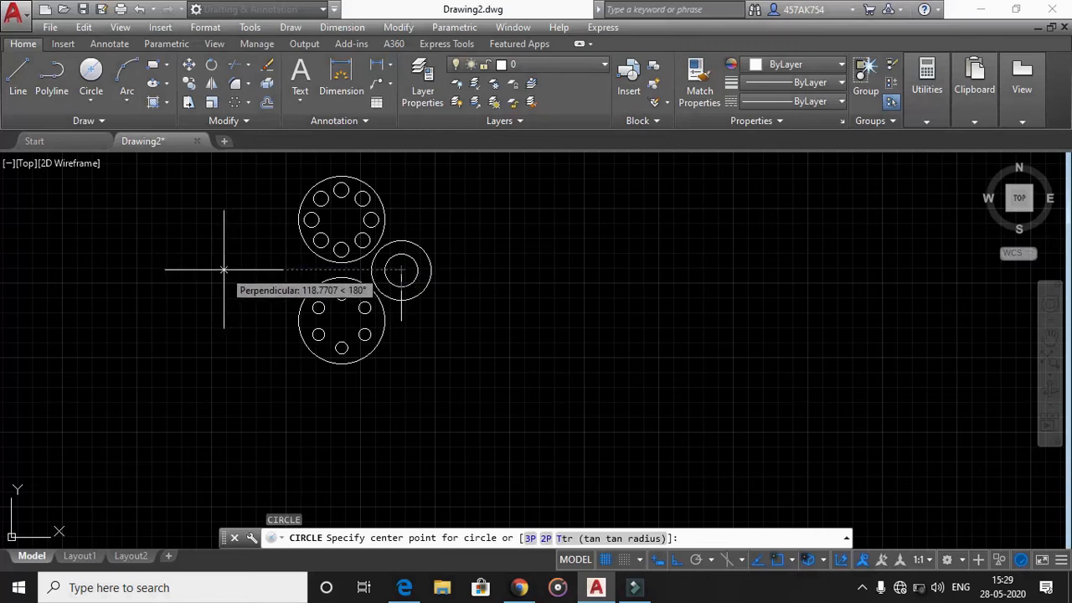
type("80")
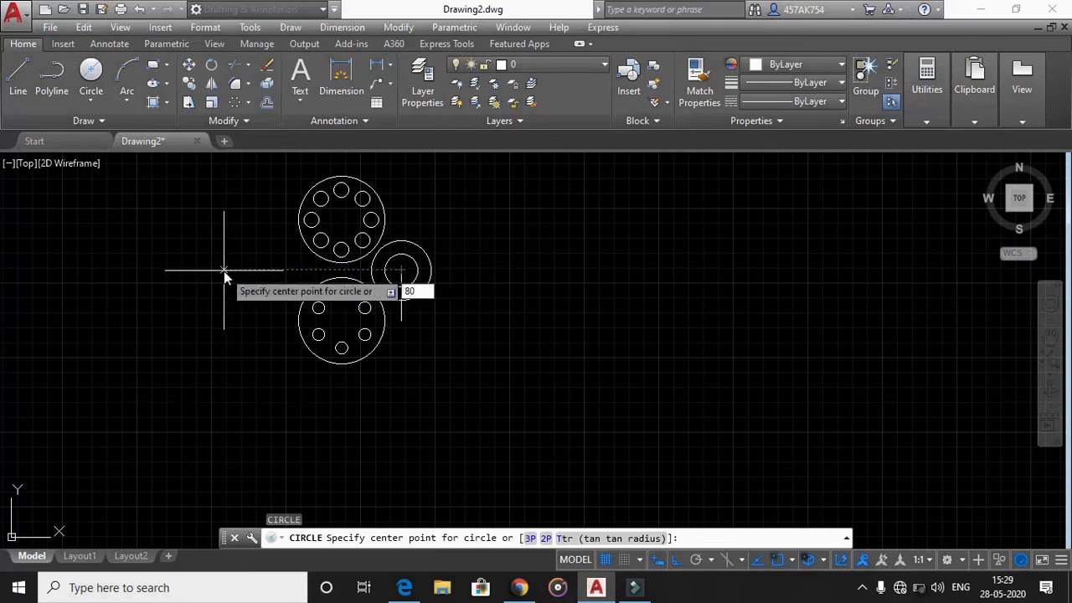
key("Return")
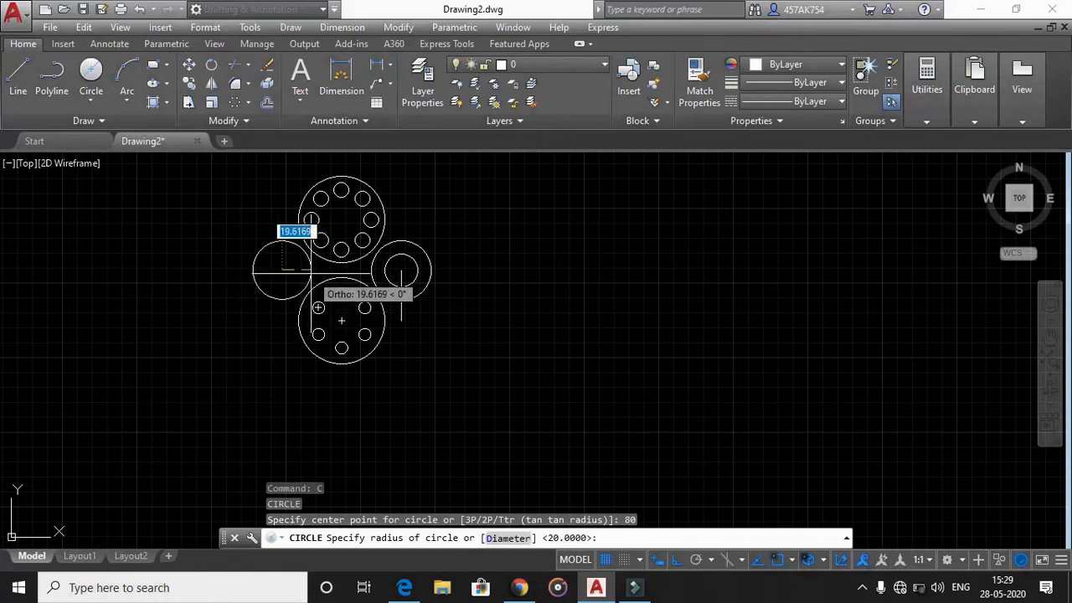
type("20")
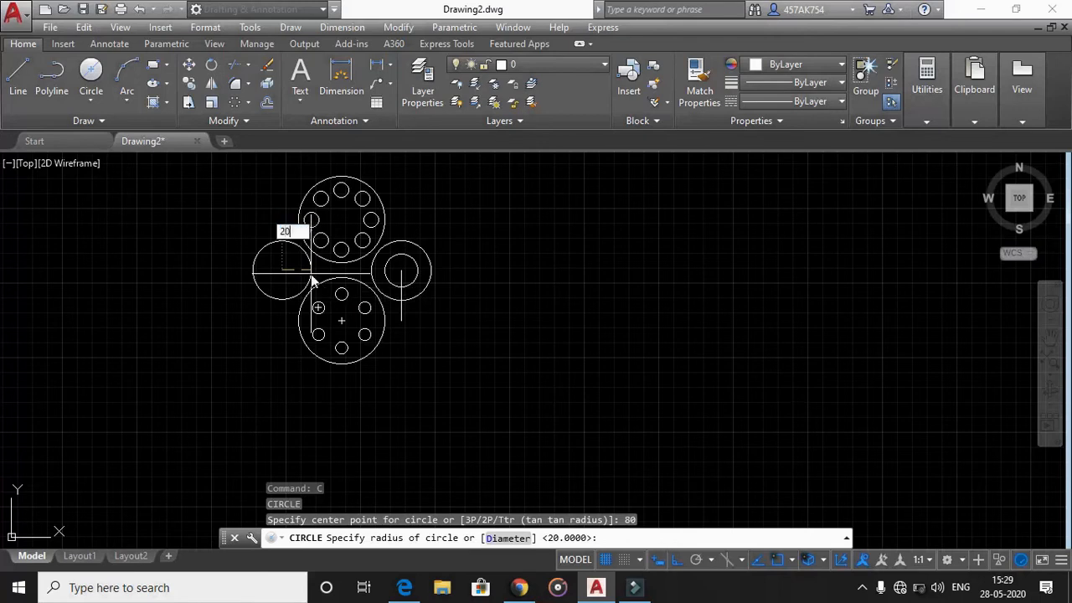
key("Return")
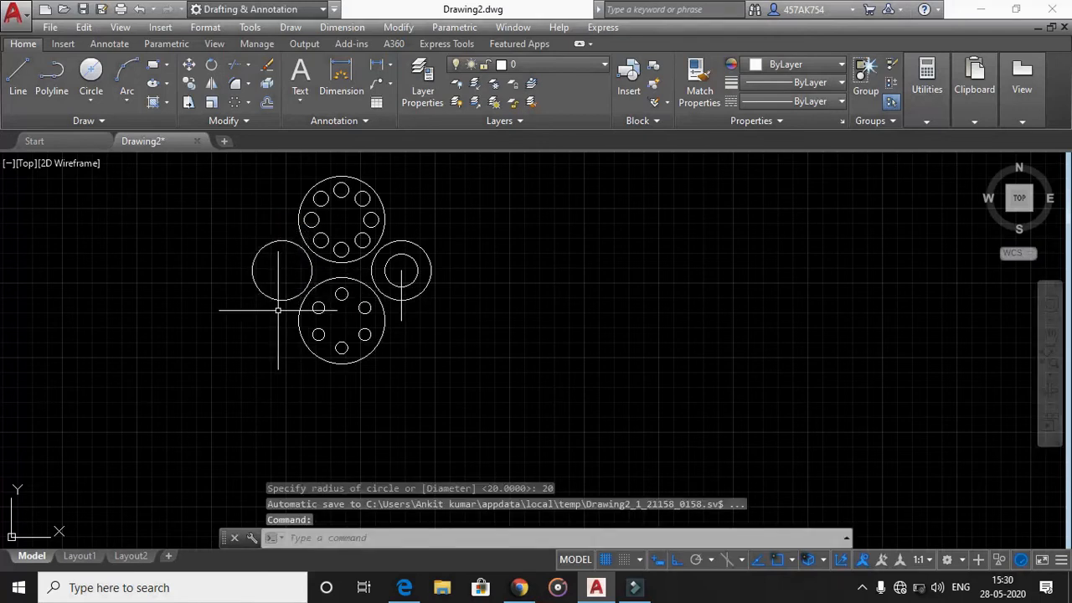
Draw a concentric radius 8 circle inside the left boss and erase the vertical construction line at the right boss.
key("Return")
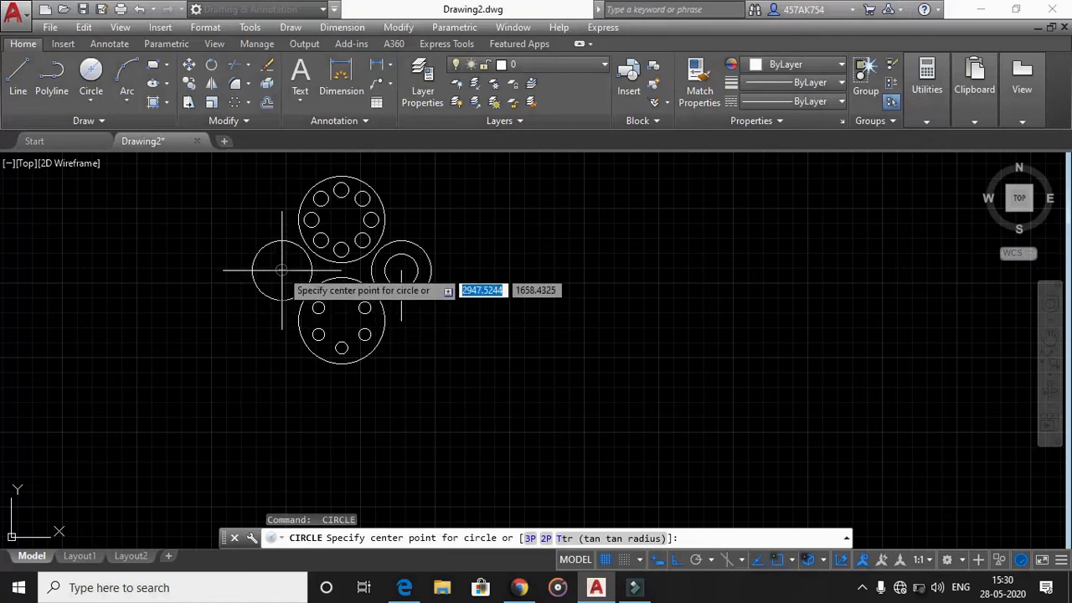
left_click(282, 268)
type("8")
key("Return")
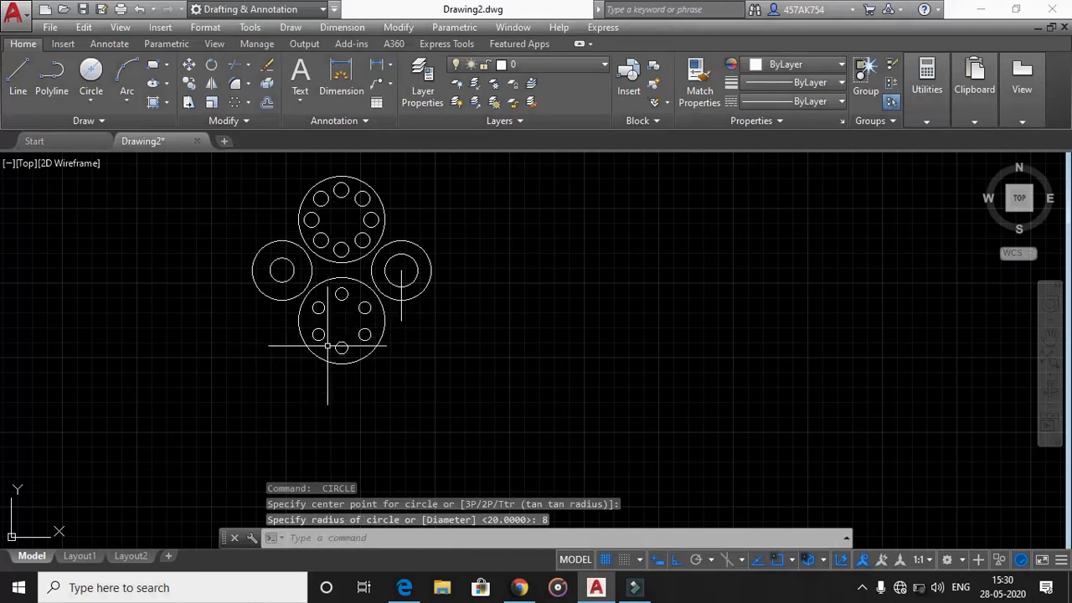
left_click(401, 311)
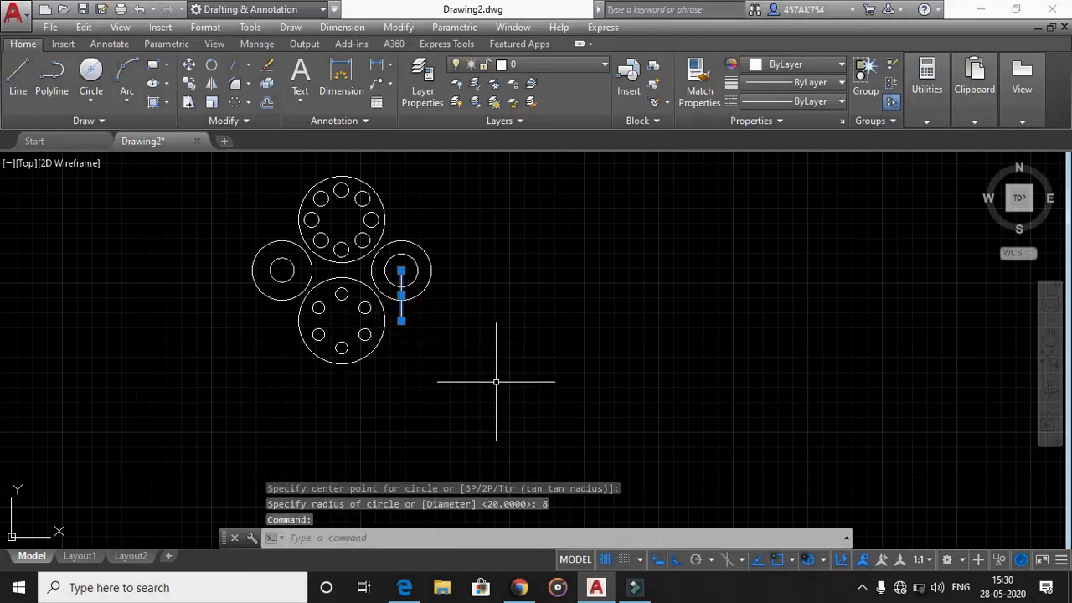
key("Delete")
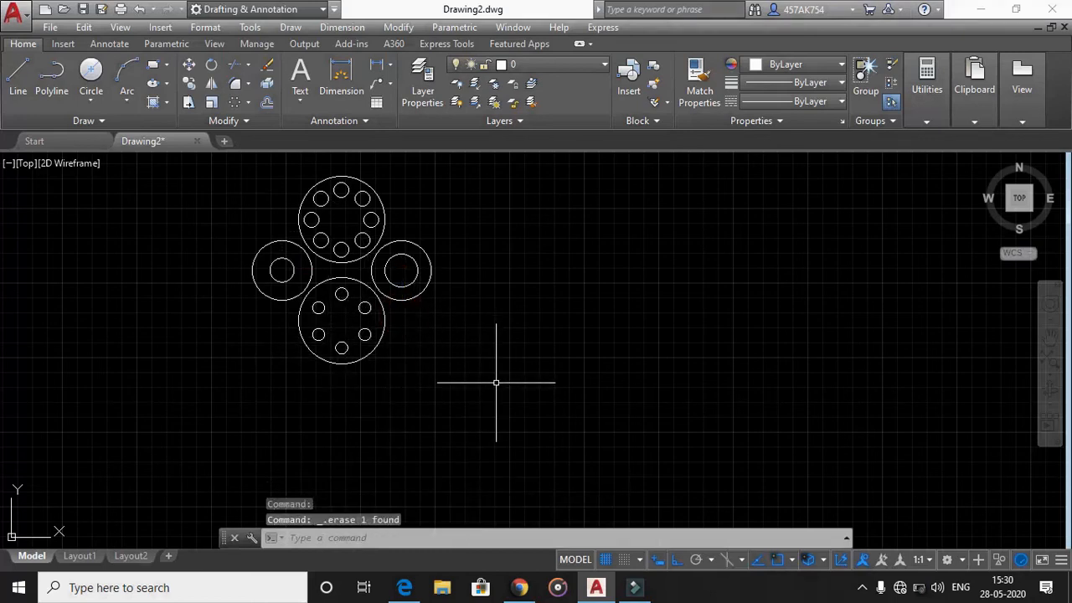
Check the housing outline in the PDF in Edge, return to AutoCAD and draw a tangent line from the left boss's outer circle to the upper flange.
left_click(405, 589)
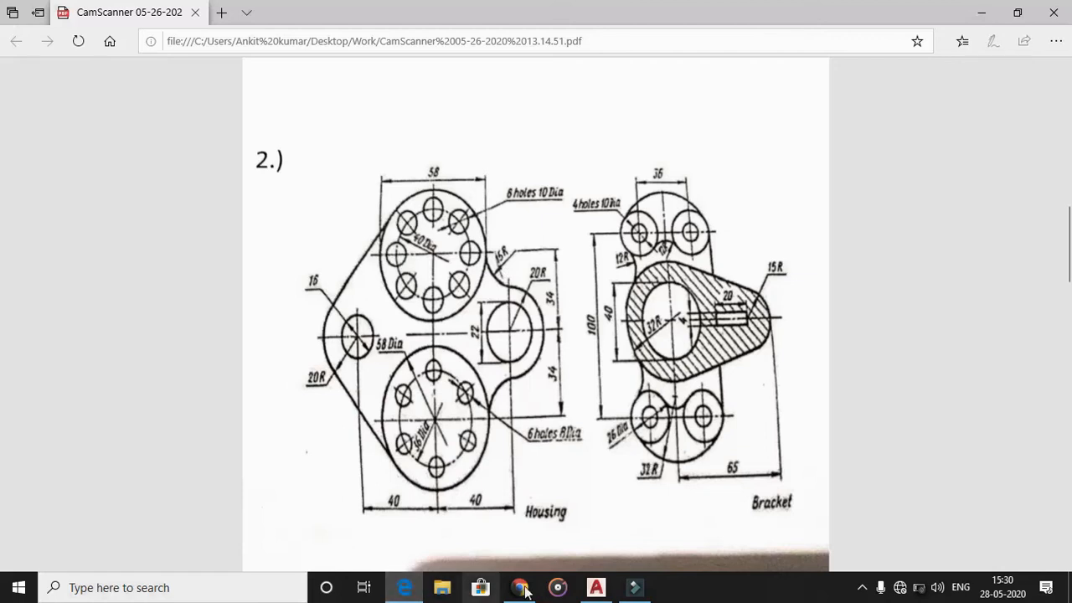
left_click(594, 588)
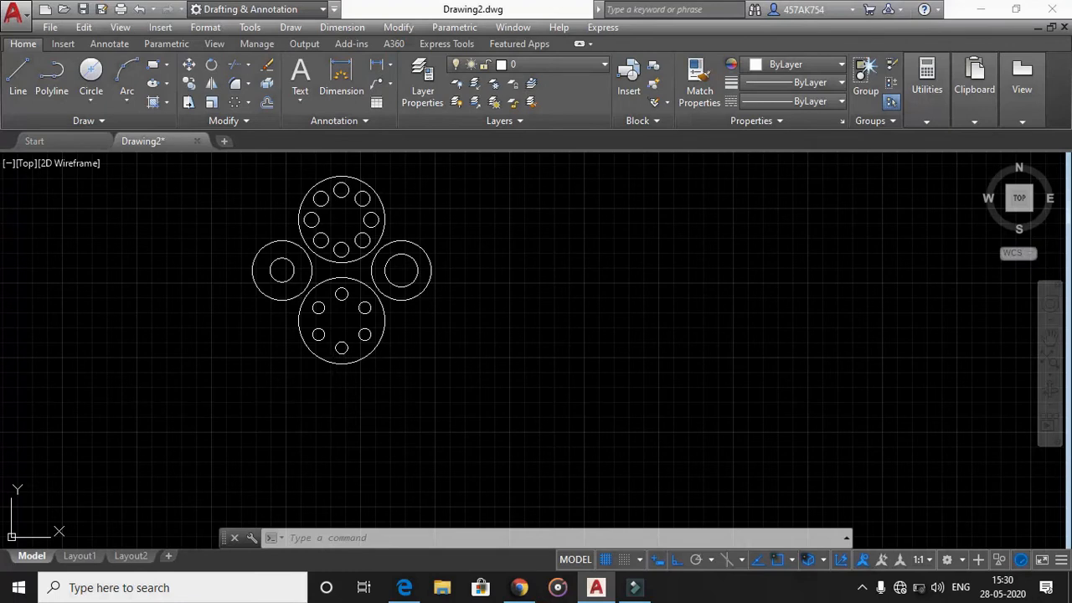
type("l")
key("Return")
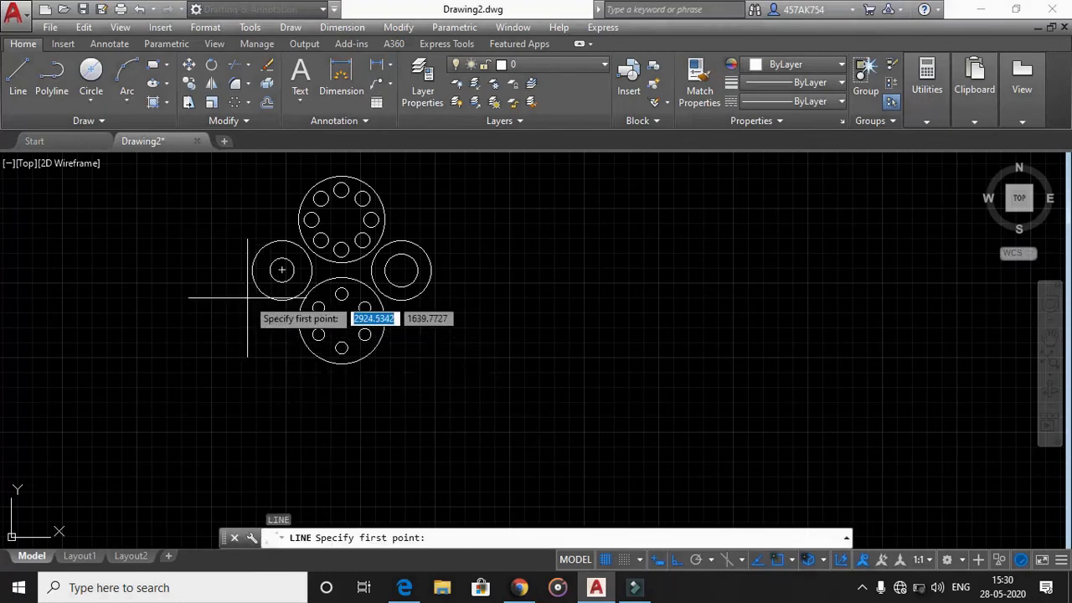
type("tan")
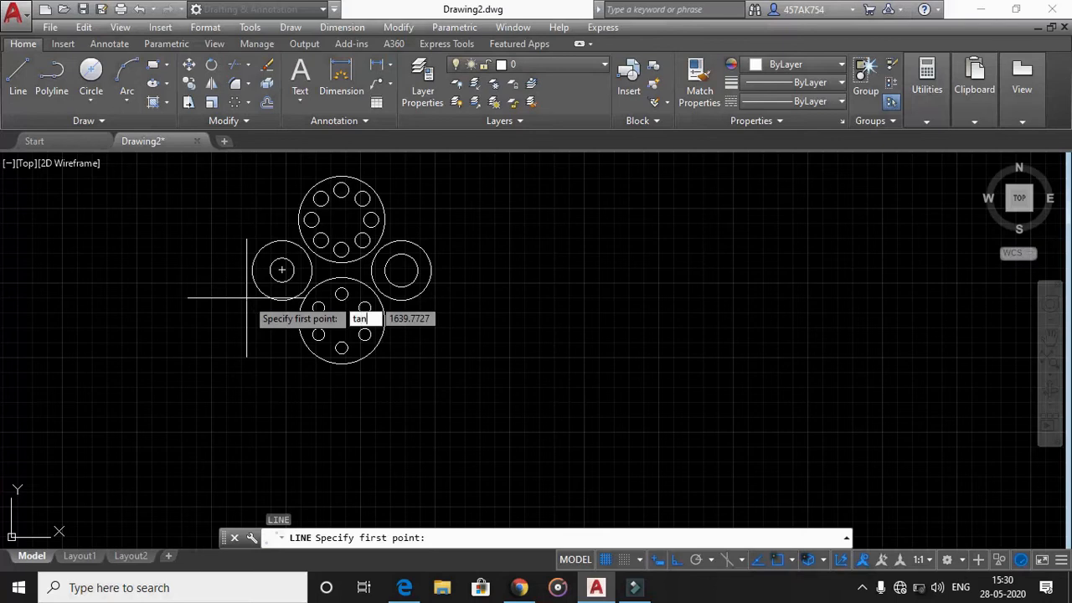
key("Return")
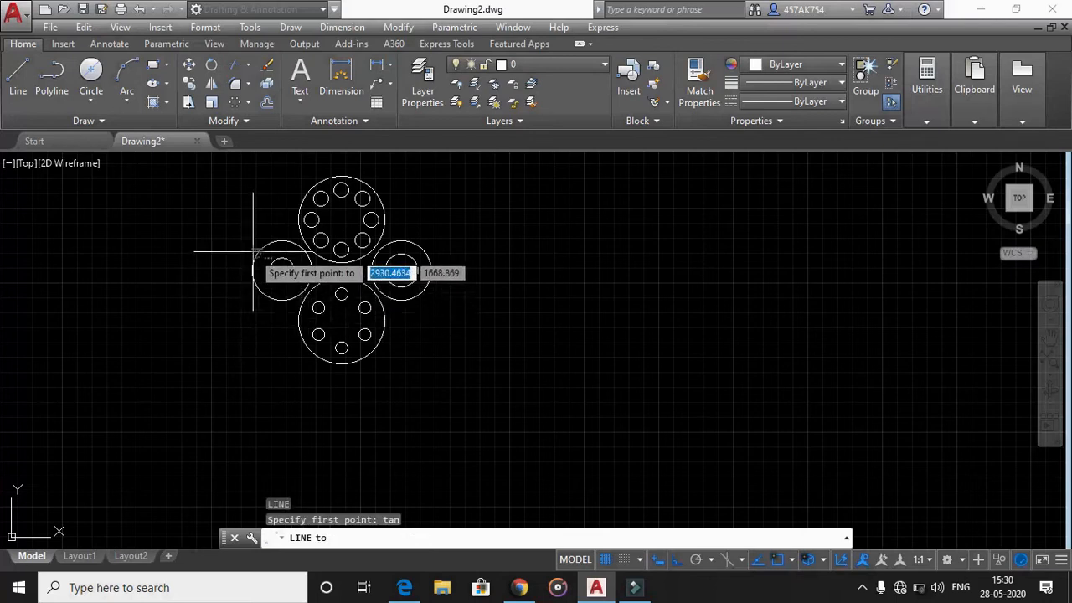
left_click(256, 250)
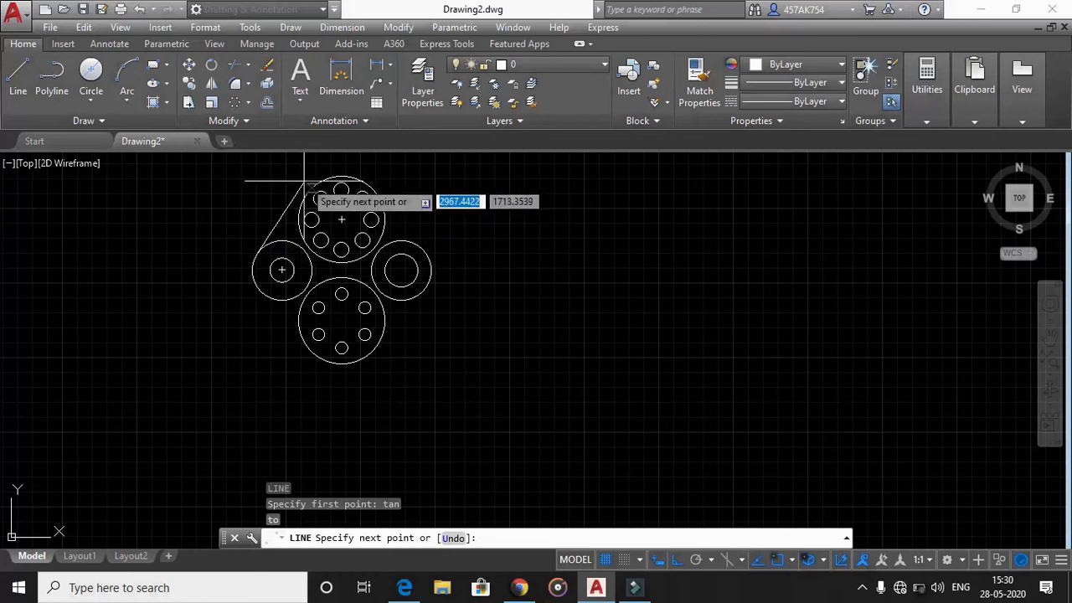
type("tan")
key("Return")
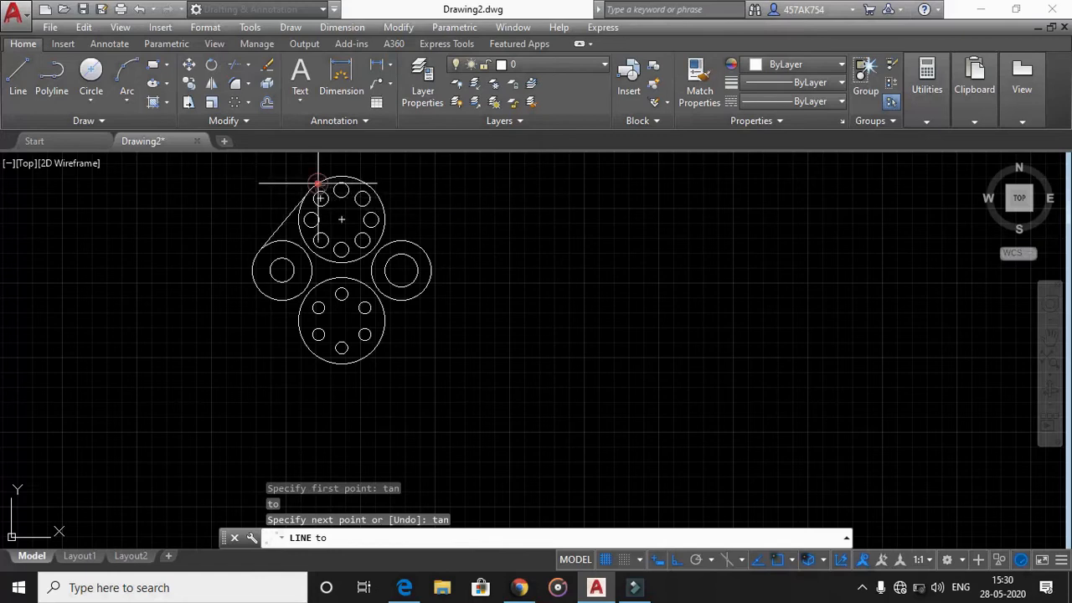
left_click(318, 182)
key("Escape")
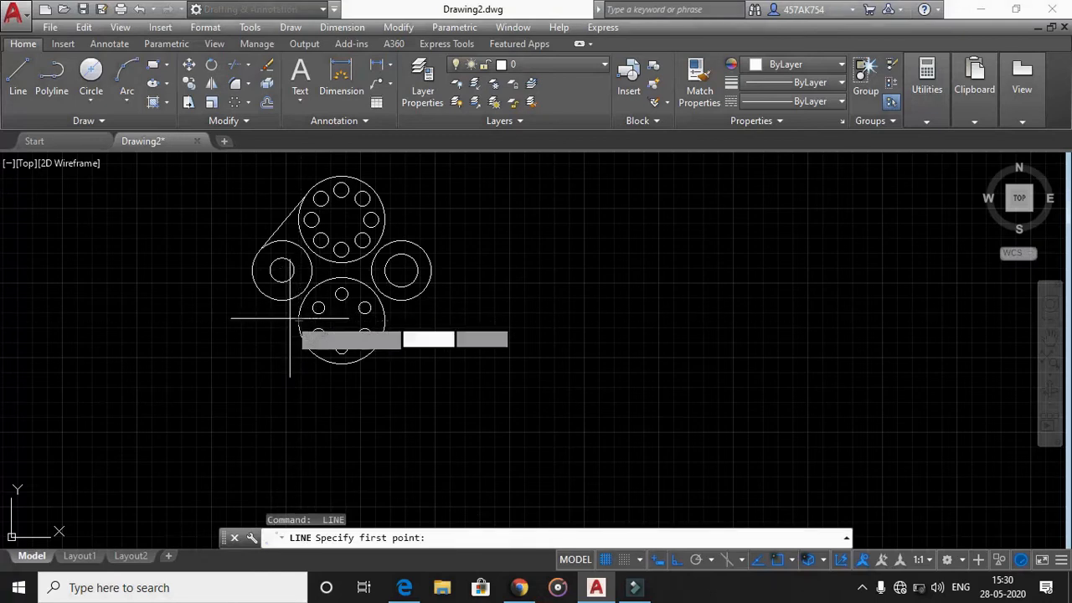
Draw a line tangent to the left boss's outer circle and the lower flange's outer circle.
type("tan")
key("Return")
left_click(278, 302)
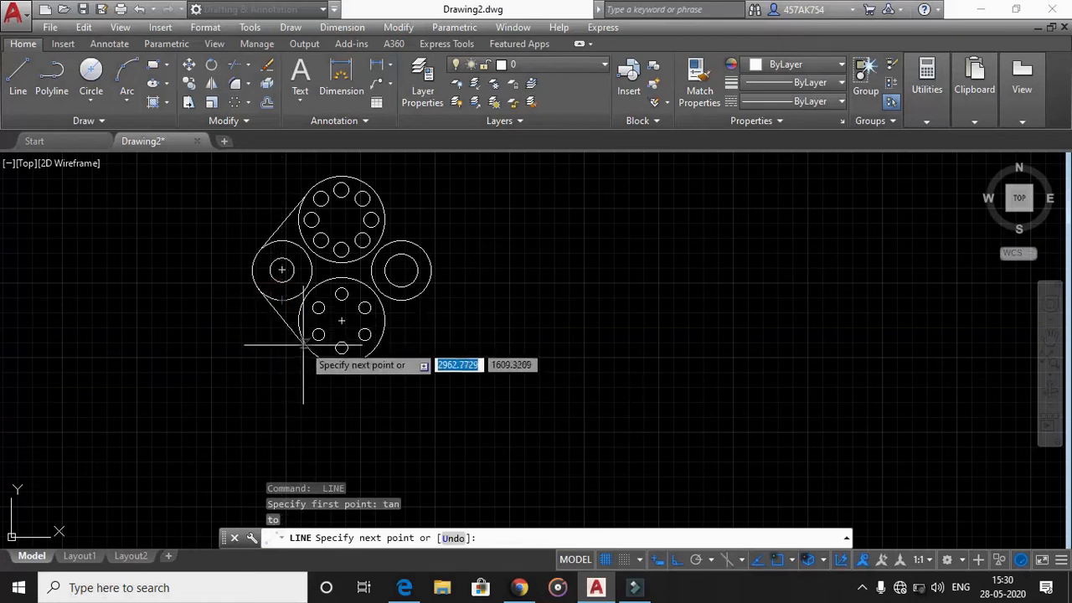
type("tan")
key("Return")
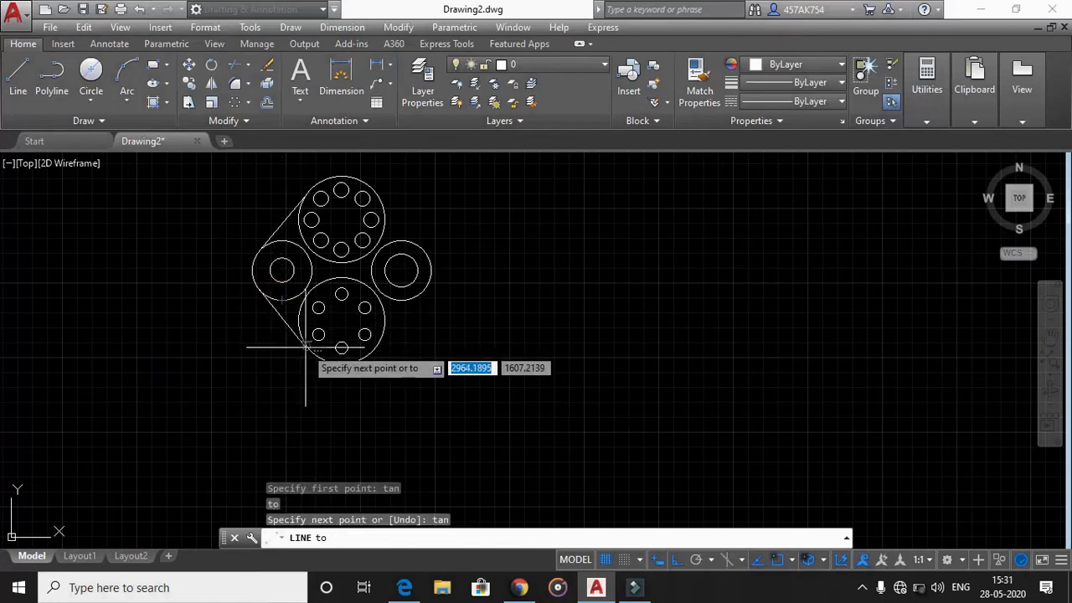
left_click(306, 346)
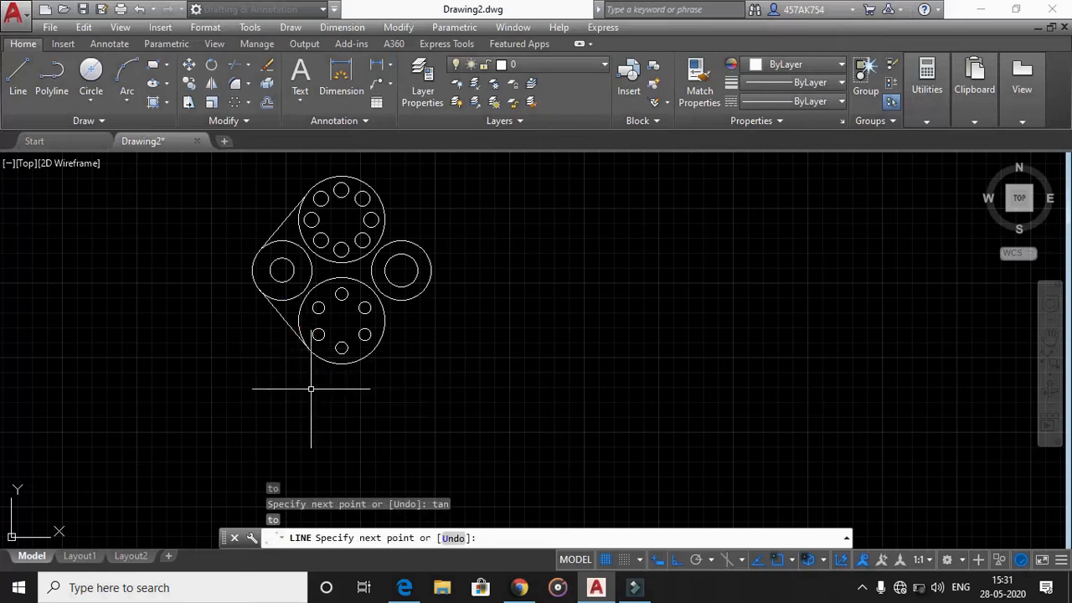
key("Escape")
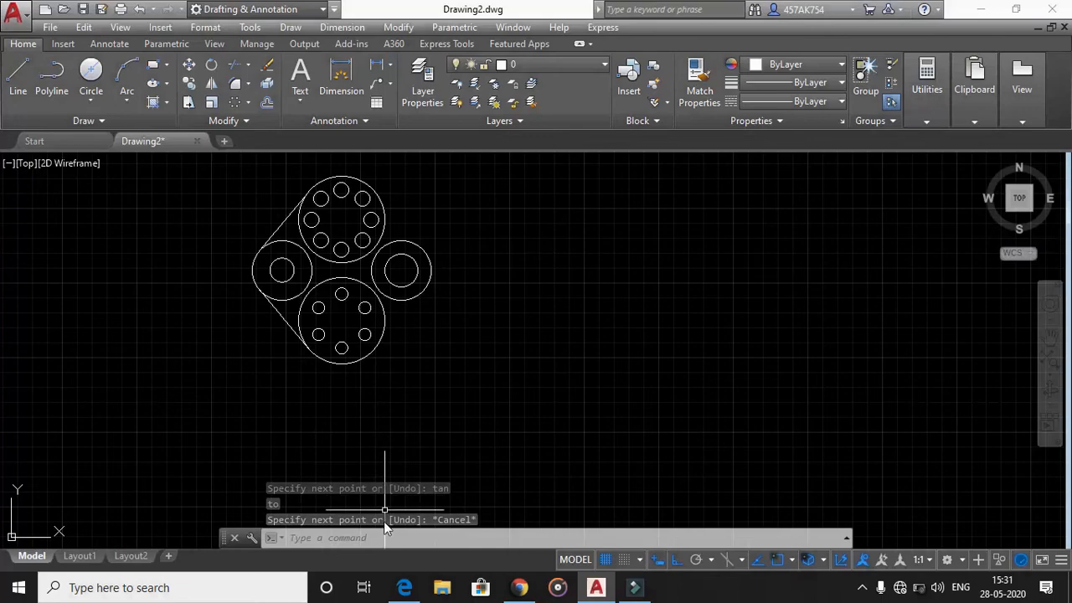
Check the right-side connecting arcs of the housing in the PDF in Edge and return to AutoCAD.
left_click(404, 587)
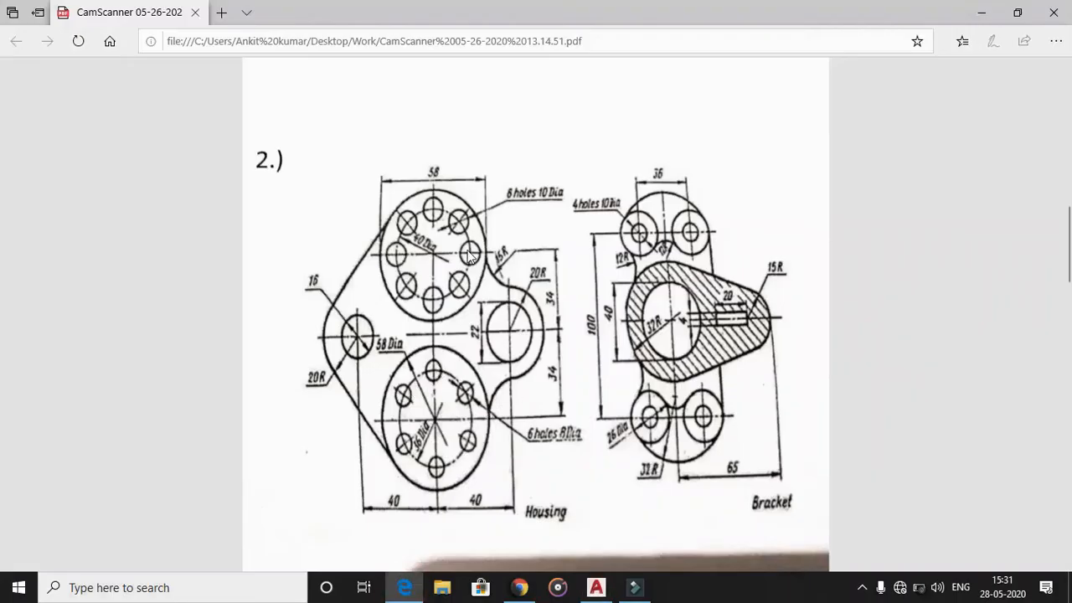
left_click(596, 589)
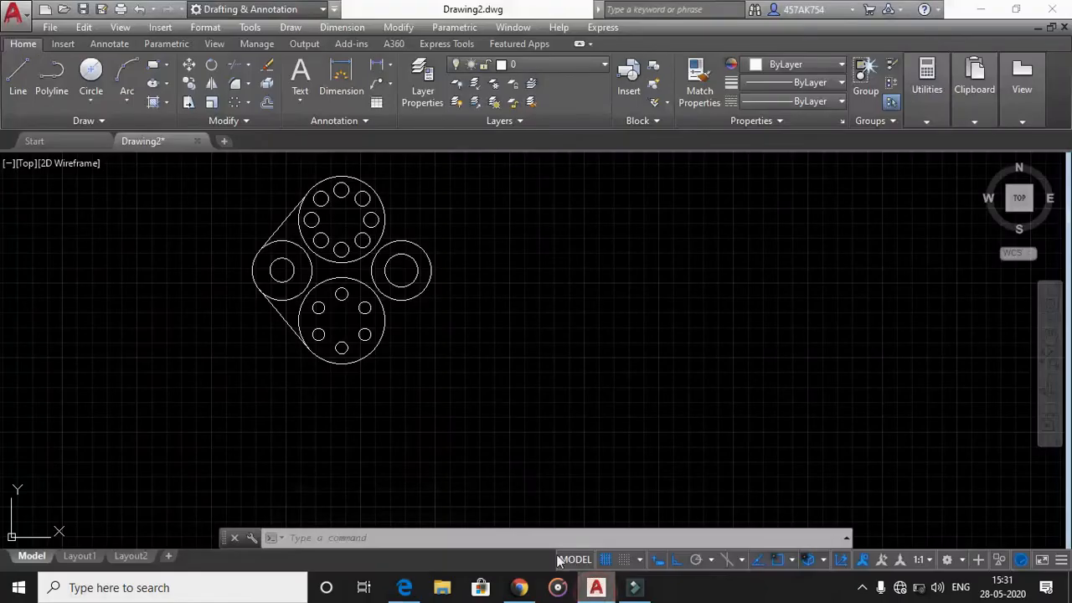
left_click(88, 97)
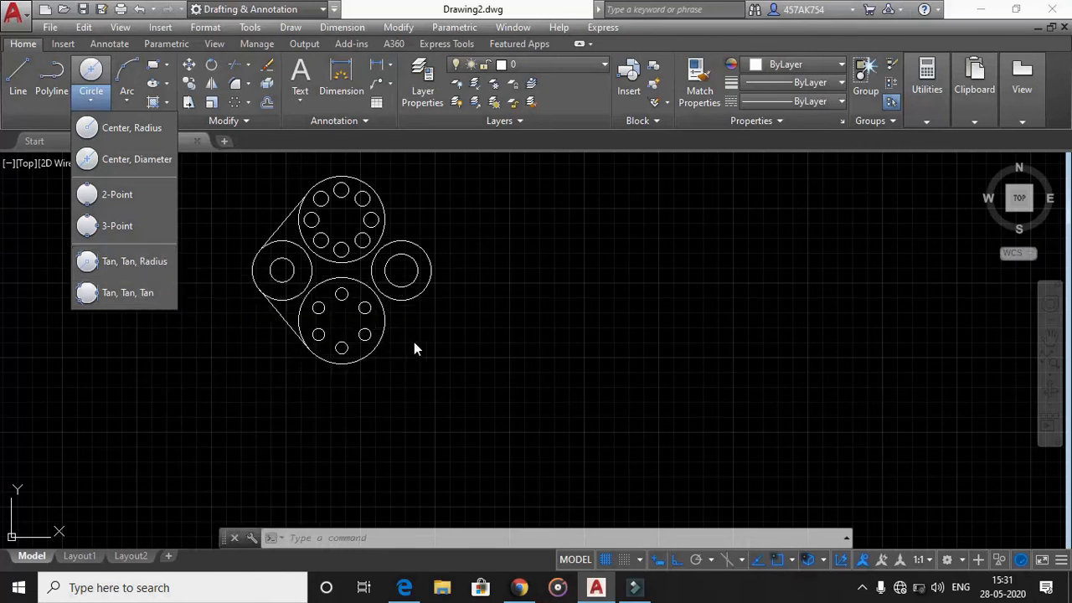
left_click(417, 343)
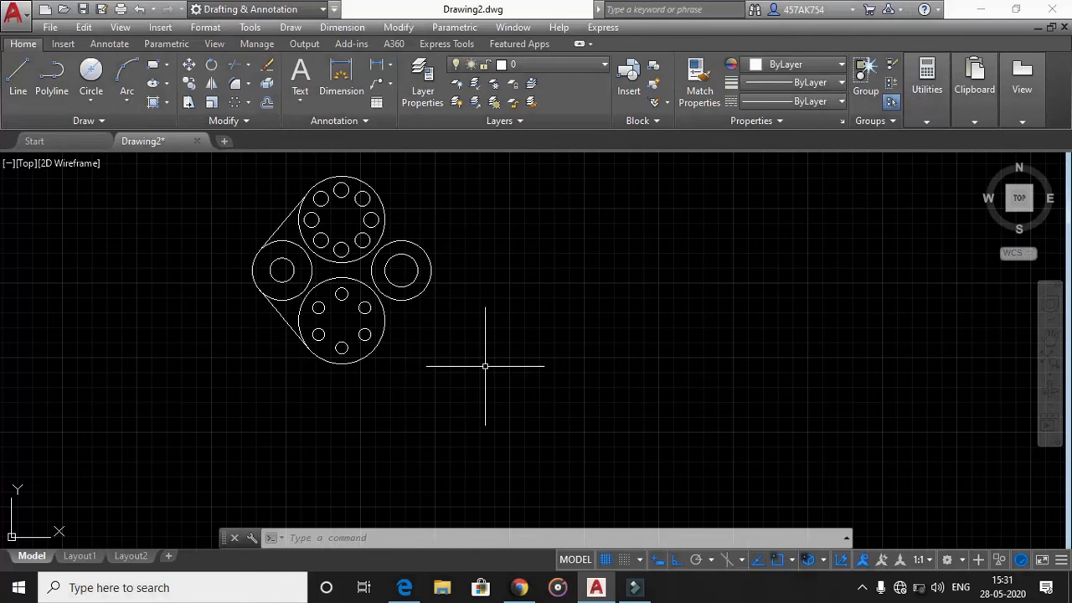
Draw a radius 15 tangent-tangent-radius circle touching the right boss's outer circle and the lower flange's outer circle.
type("c")
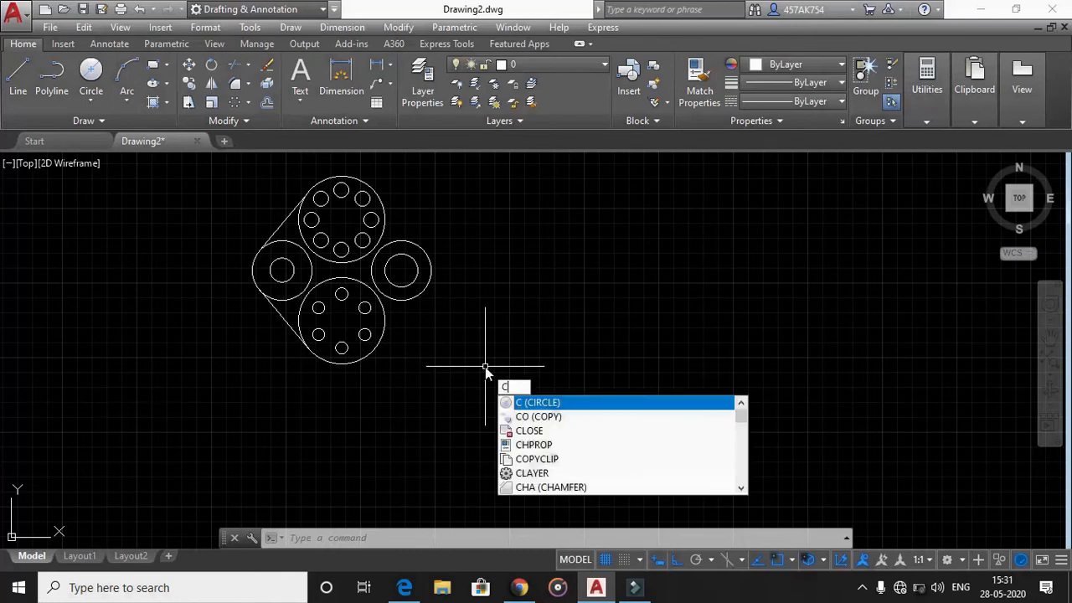
key("Return")
type("t")
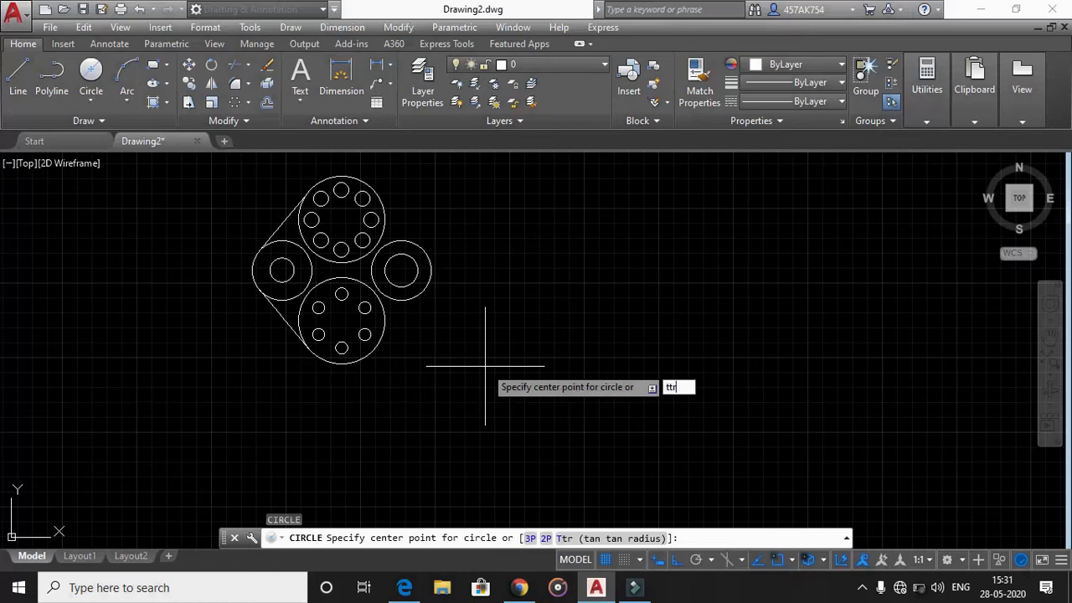
type("tr")
key("Return")
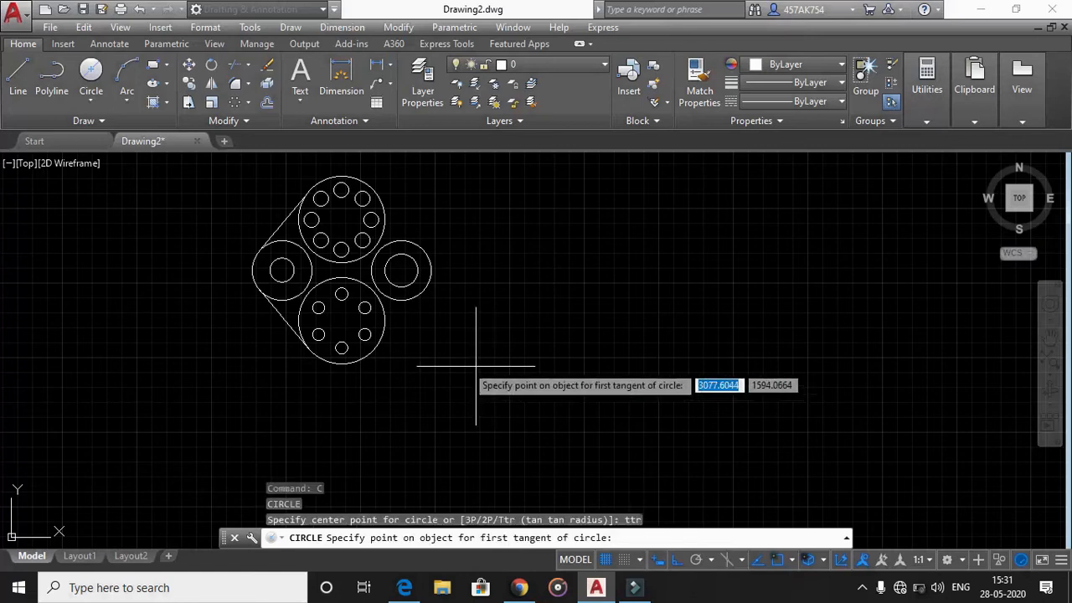
left_click(406, 299)
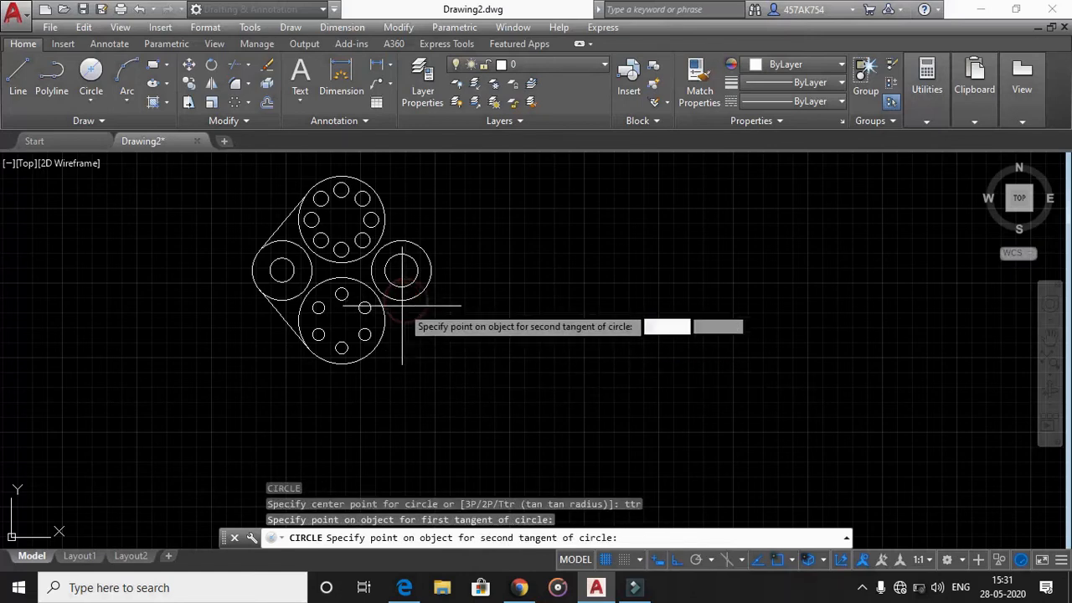
left_click(385, 320)
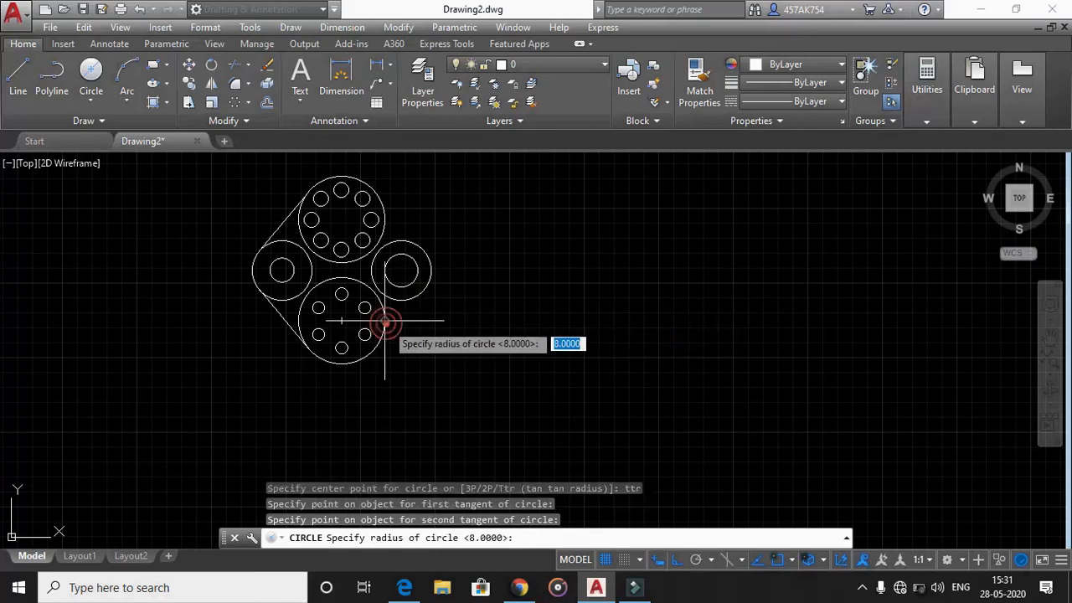
type("15")
key("Return")
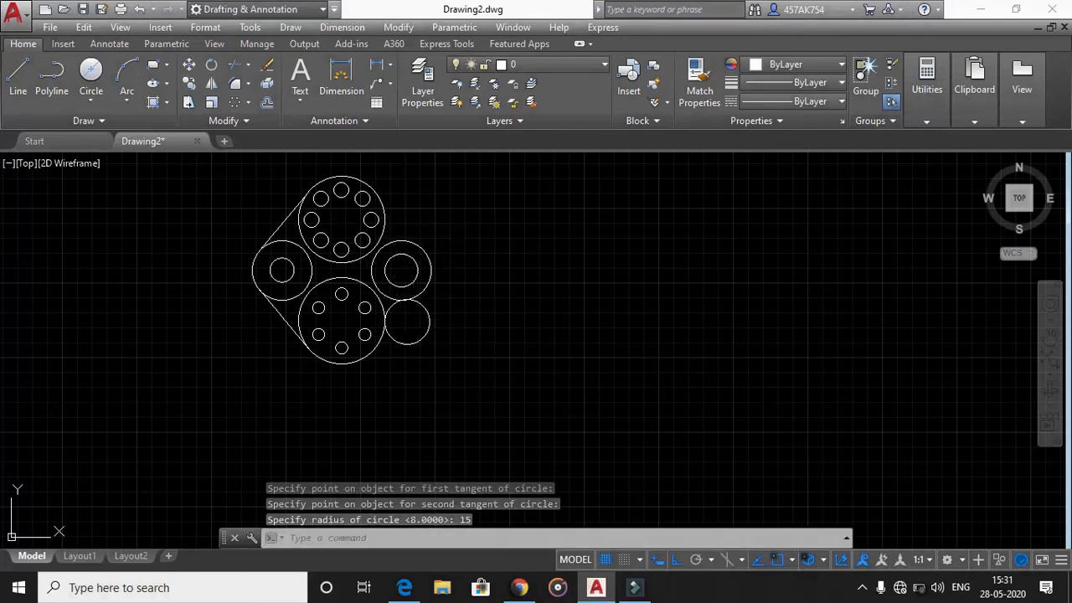
Draw a radius 15 tangent-tangent-radius circle touching the right boss's outer circle and the upper flange's outer circle.
key("Return")
type("ttr")
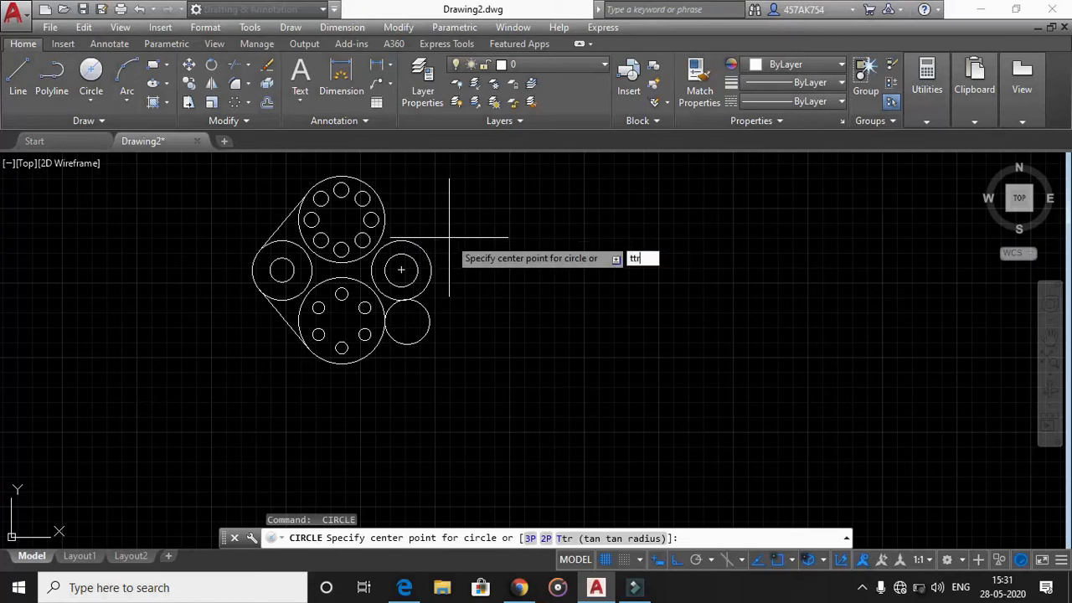
key("Return")
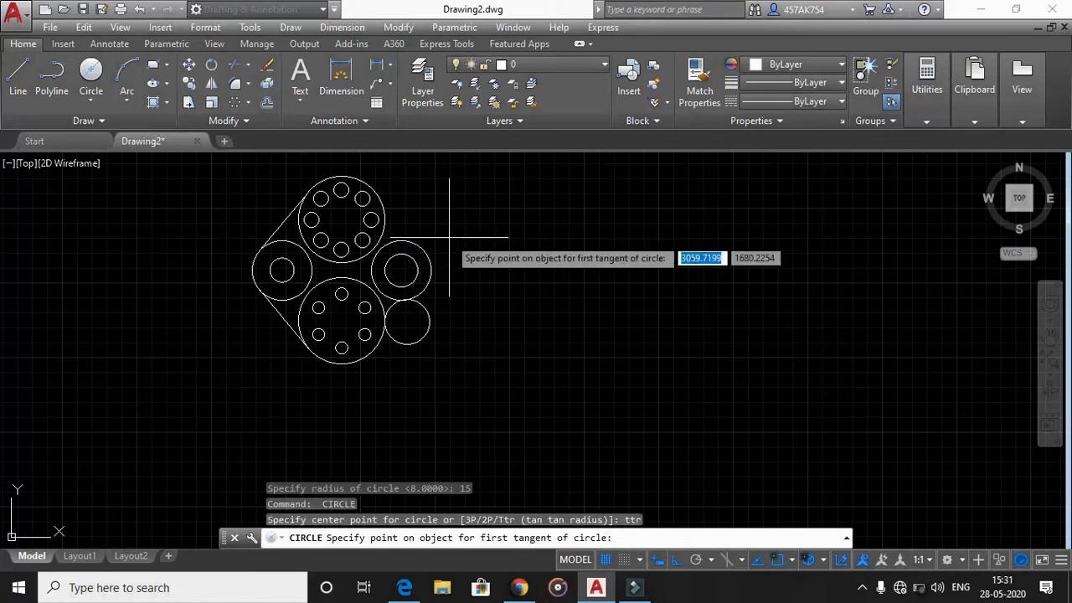
left_click(404, 240)
left_click(383, 213)
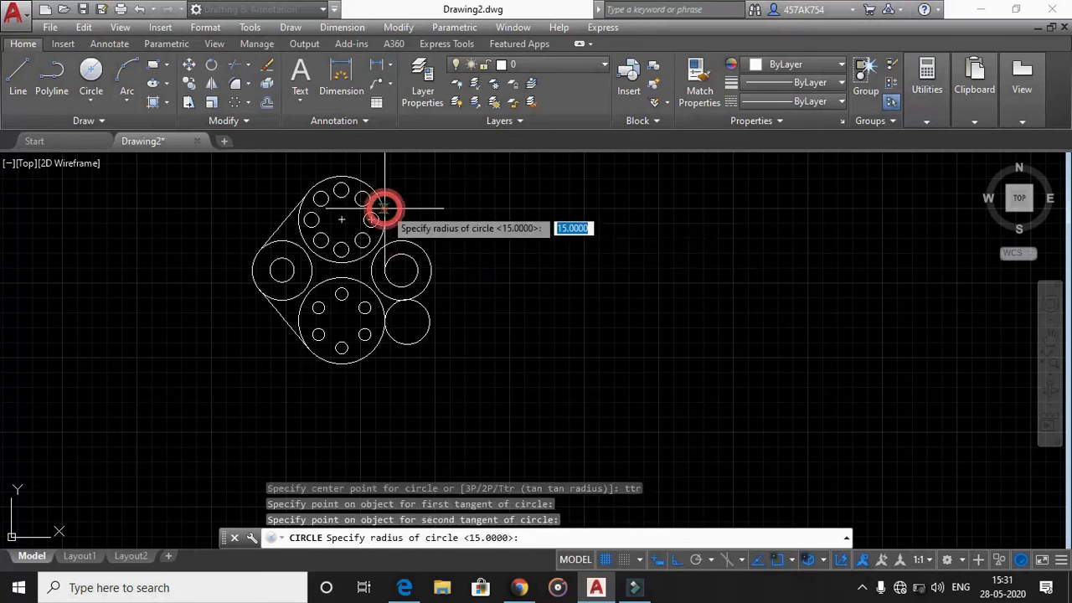
type("15")
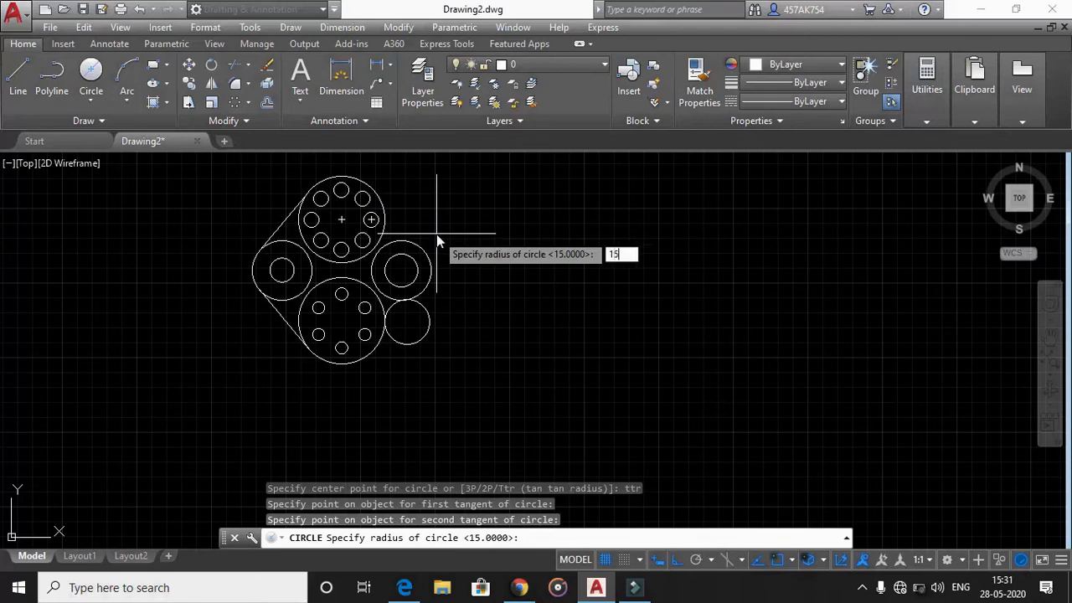
key("Return")
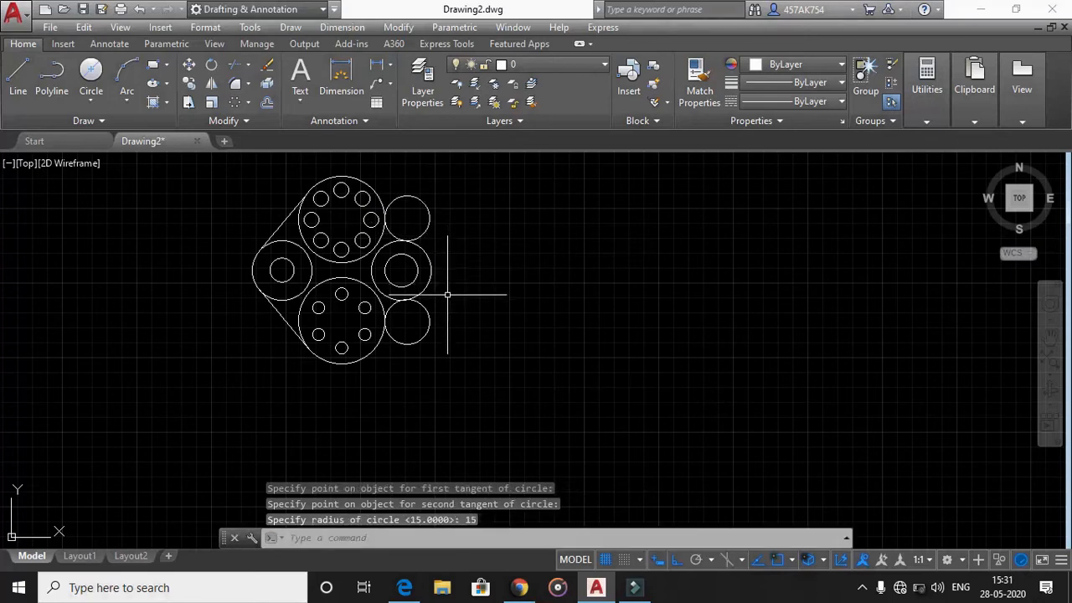
key("Escape")
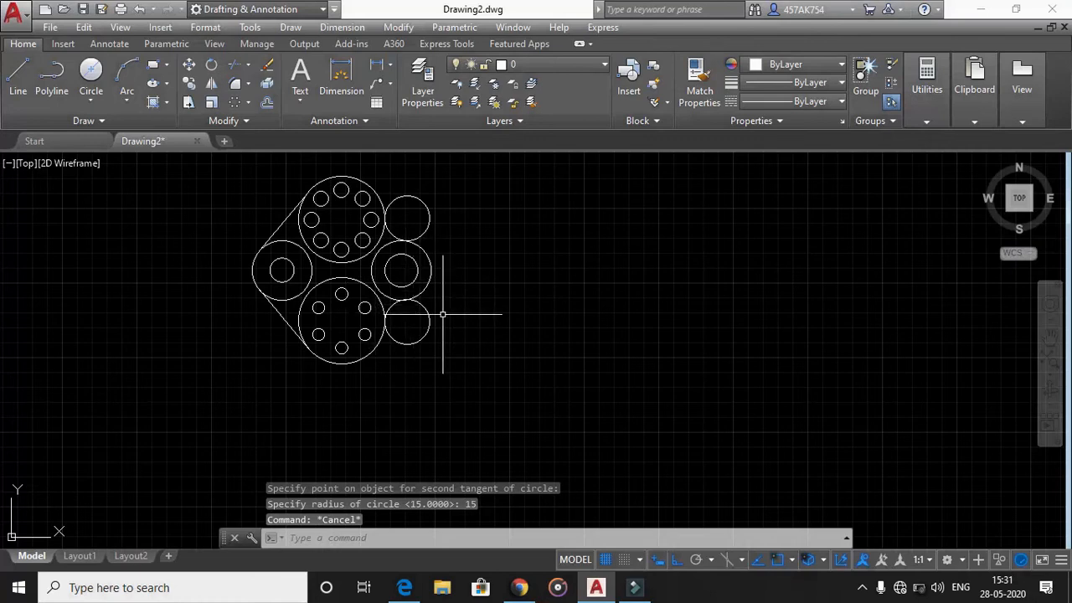
Trim both radius 15 circles to connecting arcs and remove the inward-facing portions of the two side bosses' outer circles.
type("tr")
key("Return")
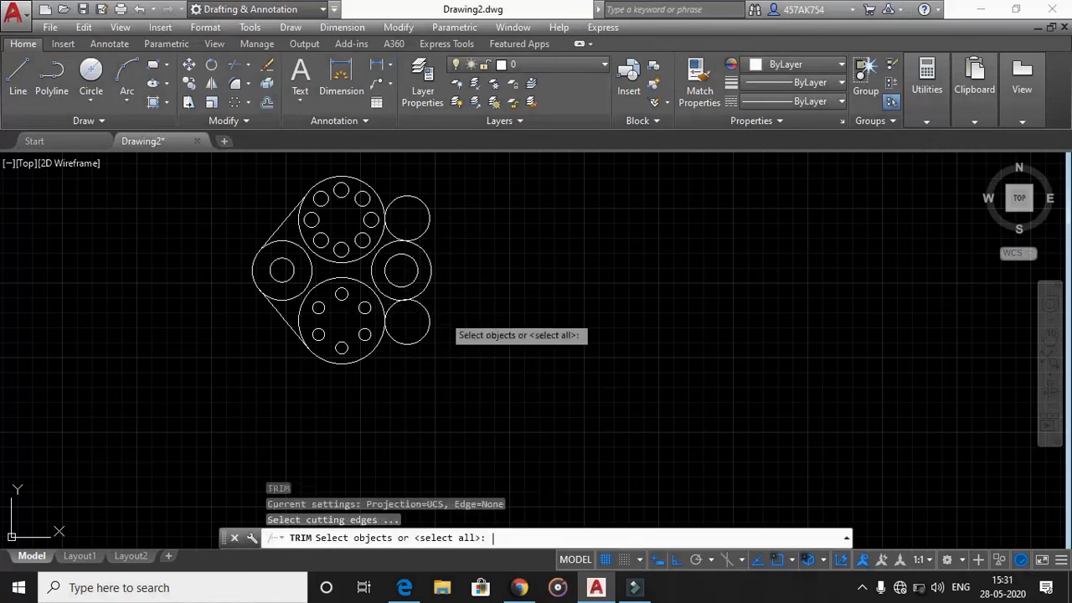
key("Return")
left_click(422, 339)
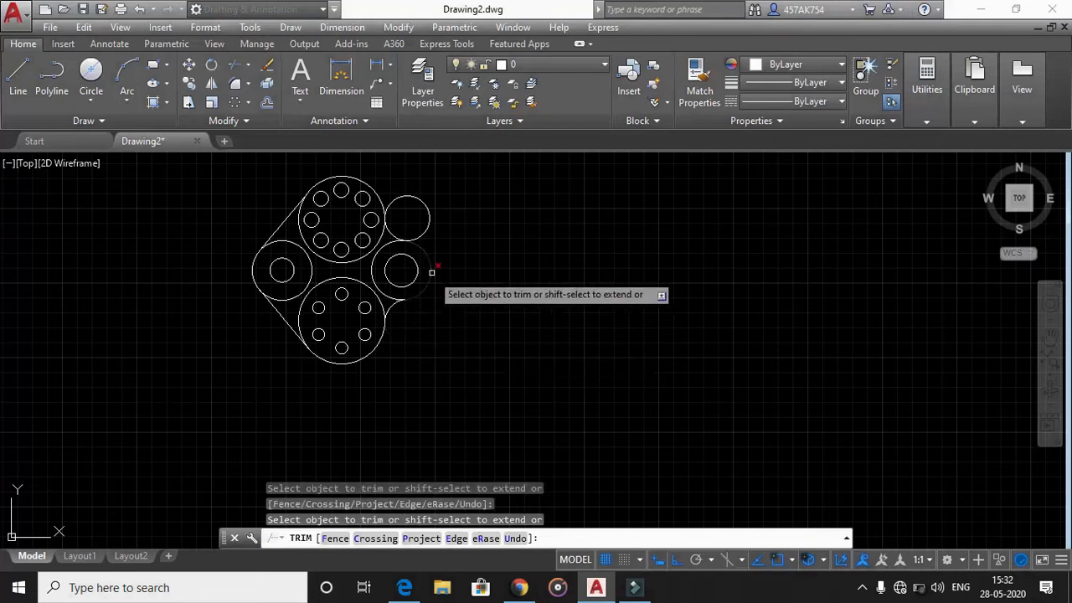
left_click(416, 198)
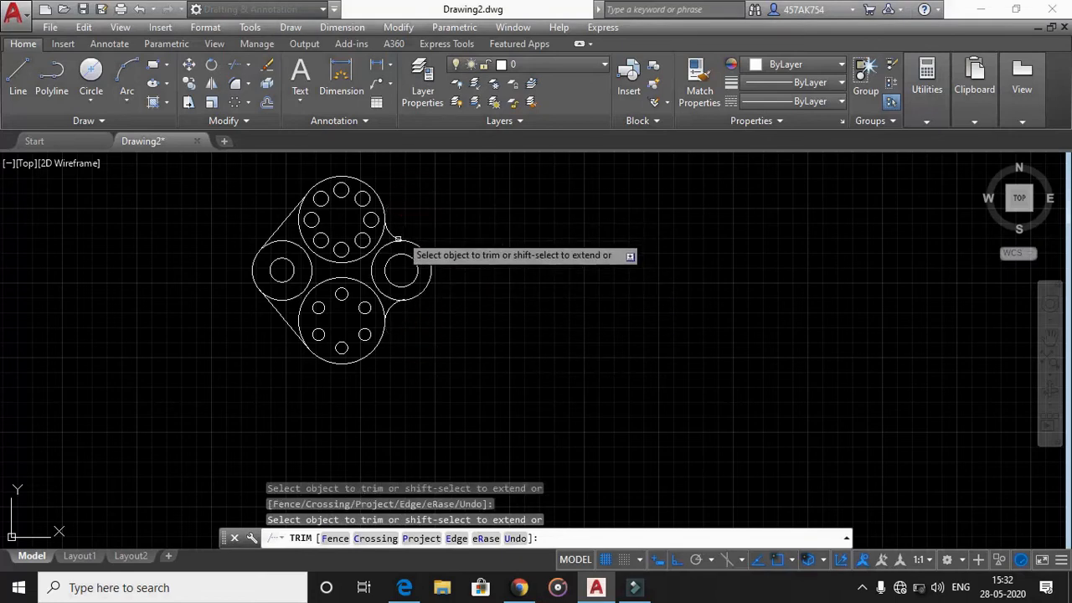
left_click(372, 274)
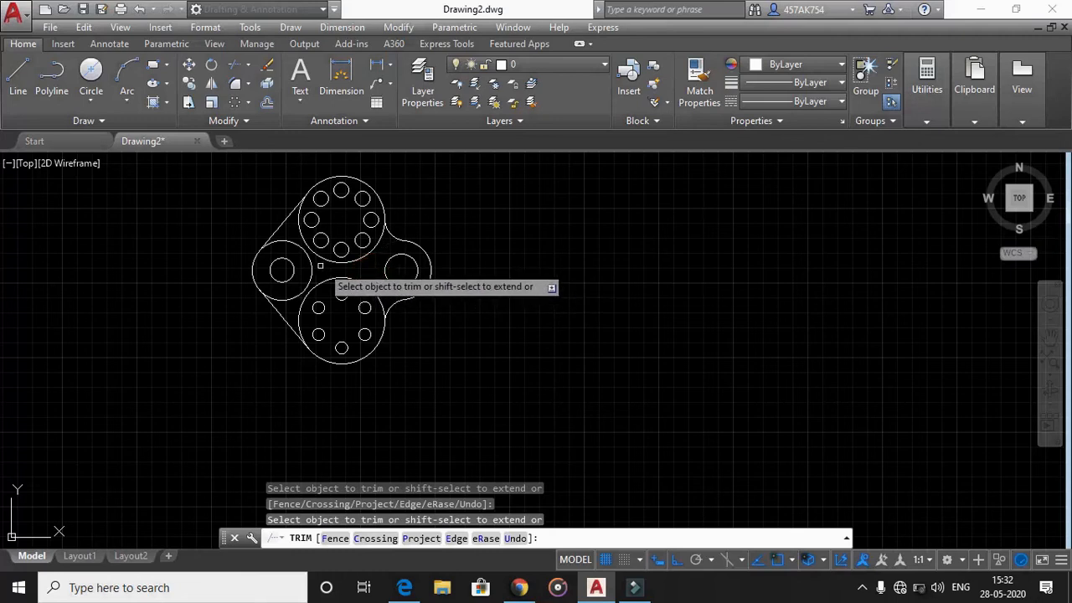
left_click(312, 268)
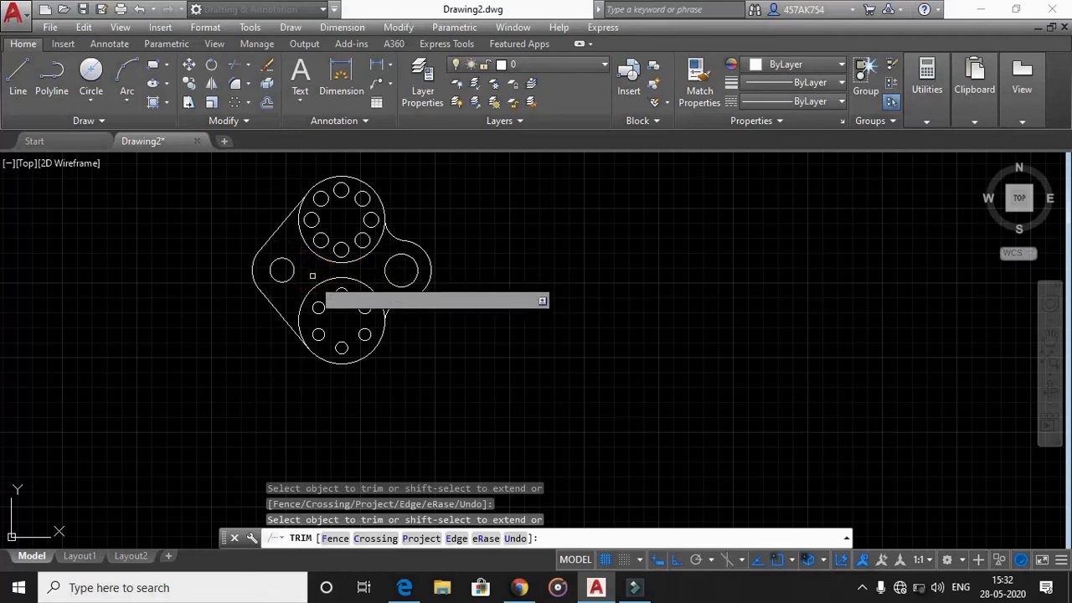
key("Escape")
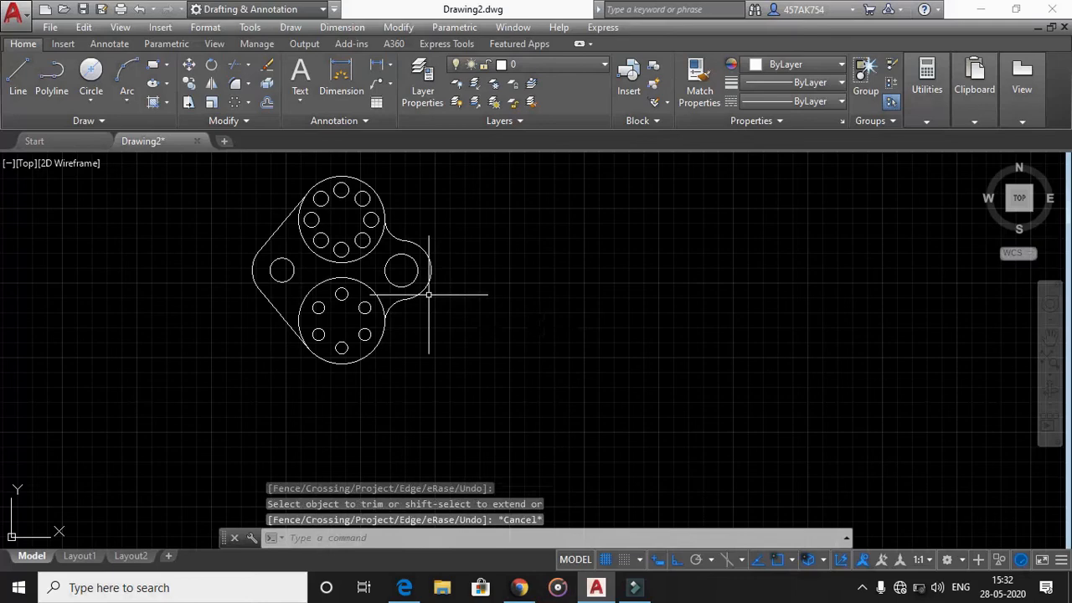
Examine the bracket view's dimensions in the PDF in Edge and return to AutoCAD.
left_click(404, 587)
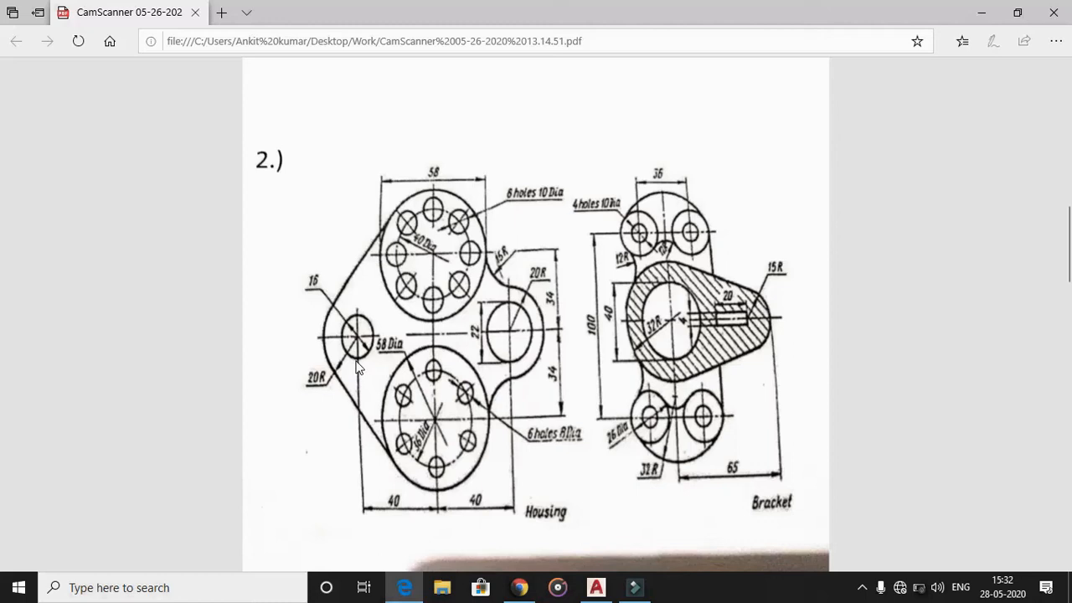
scroll(335, 402, "down", 5)
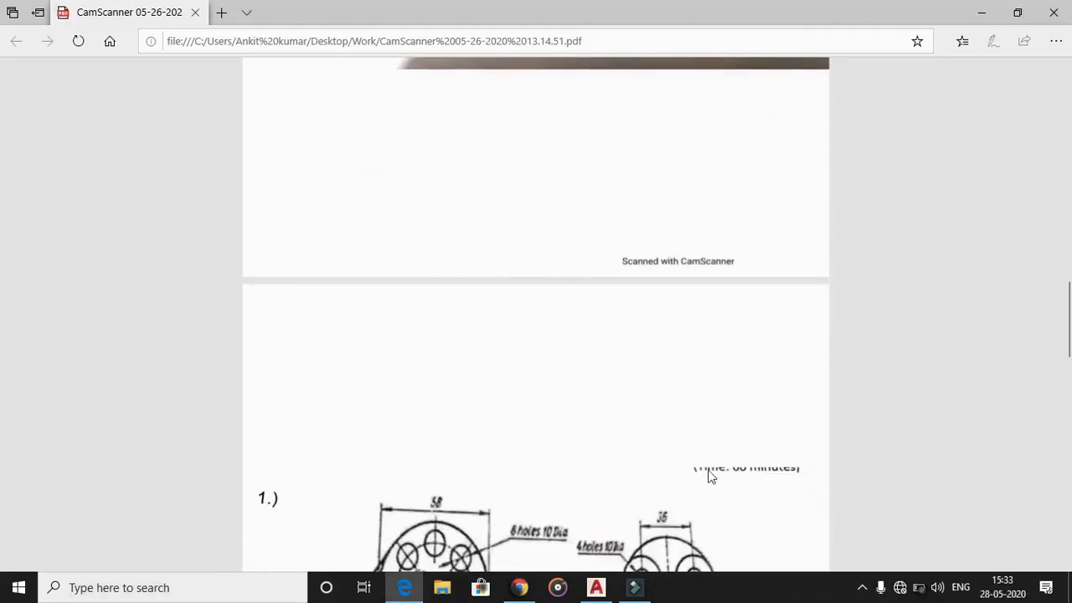
scroll(534, 458, "up", 5)
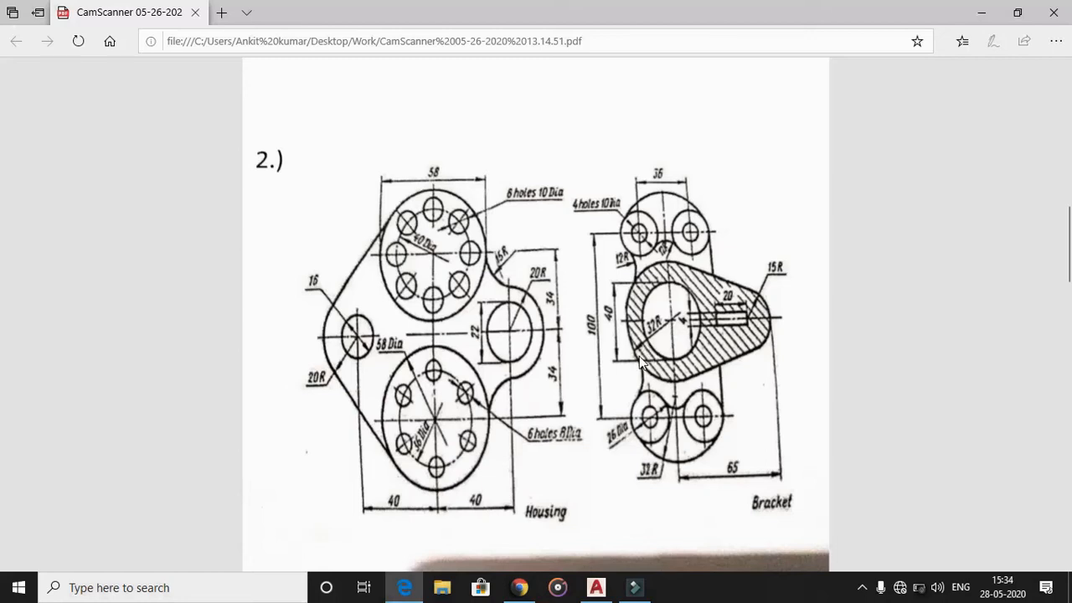
left_click(596, 588)
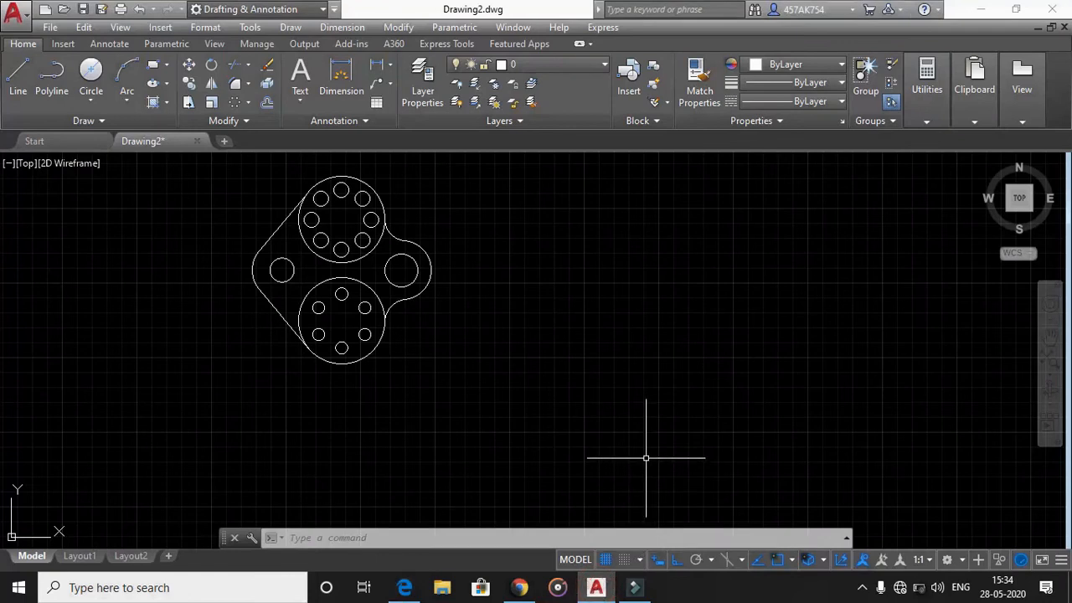
Draw a radius 20 circle in the empty area to the right of the housing as the bracket's central bore.
type("c")
key("Return")
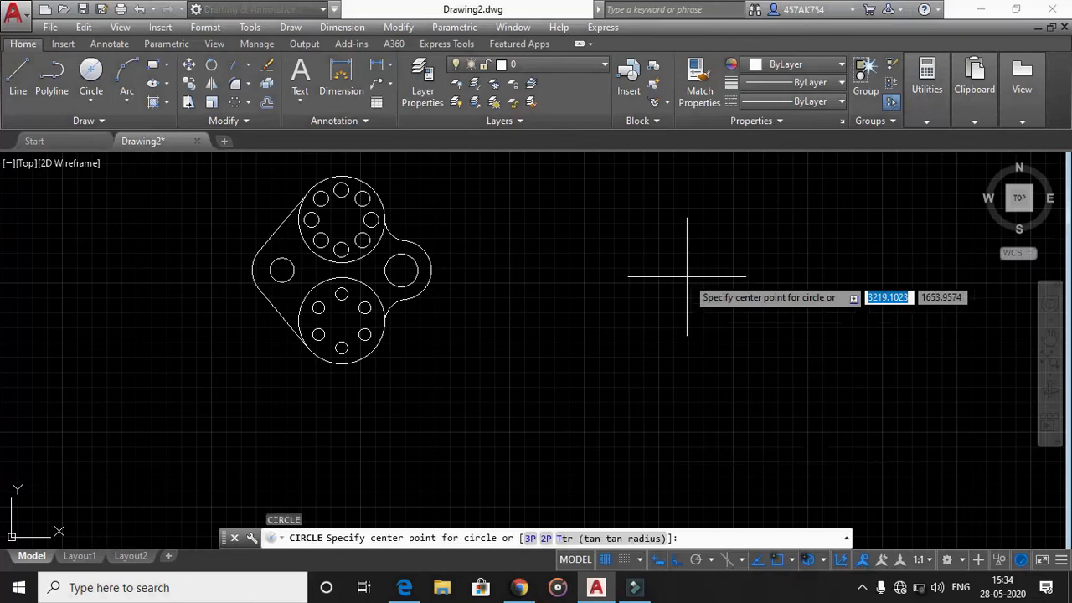
left_click(689, 305)
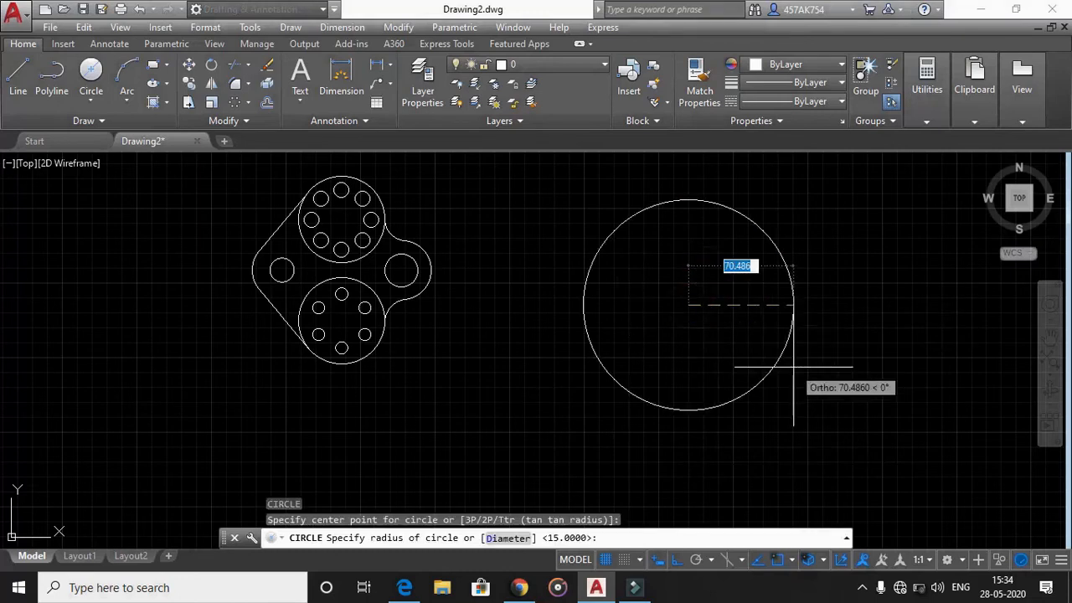
type("2")
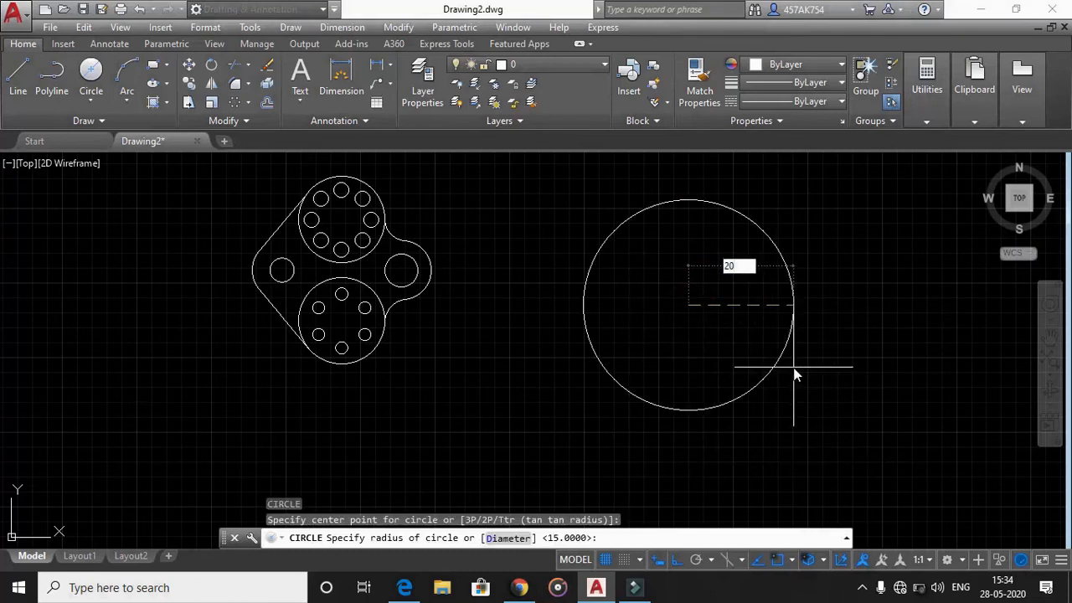
type("0")
key("Return")
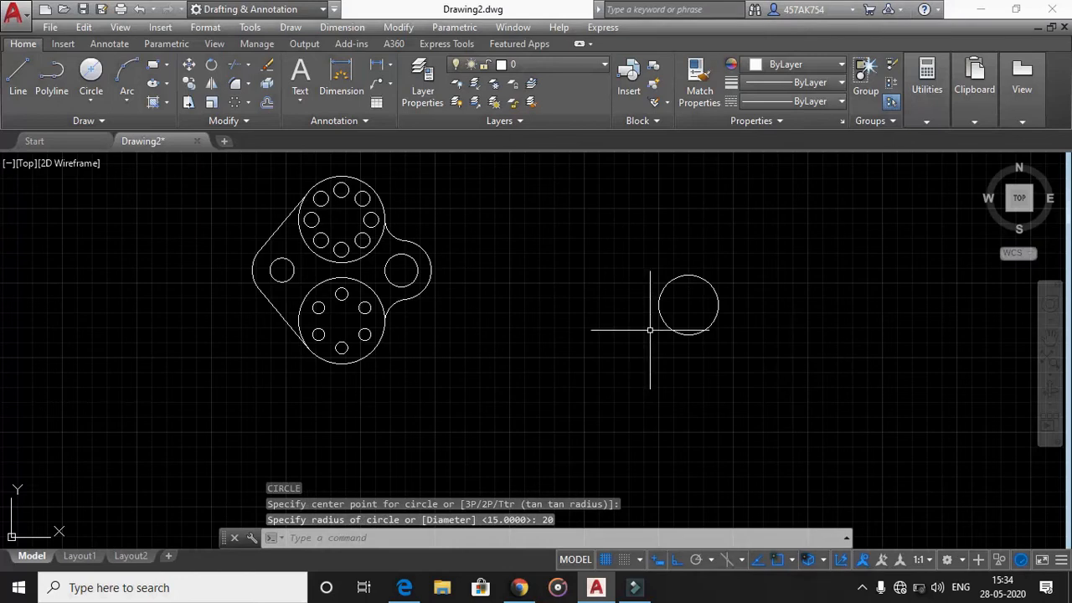
Draw a radius 32 circle concentric with the bracket's central bore.
key("Return")
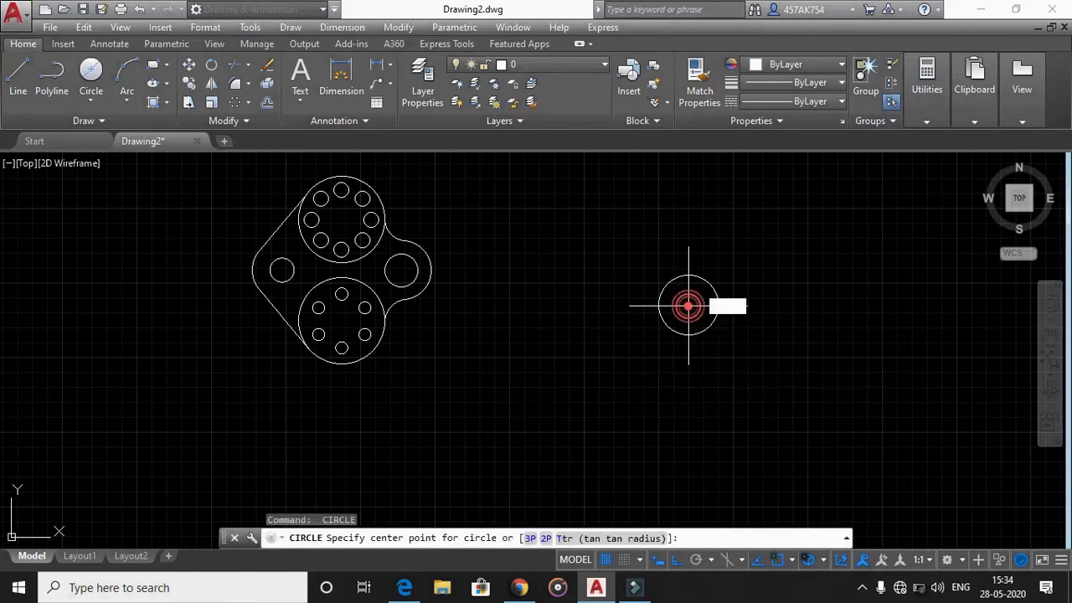
left_click(688, 305)
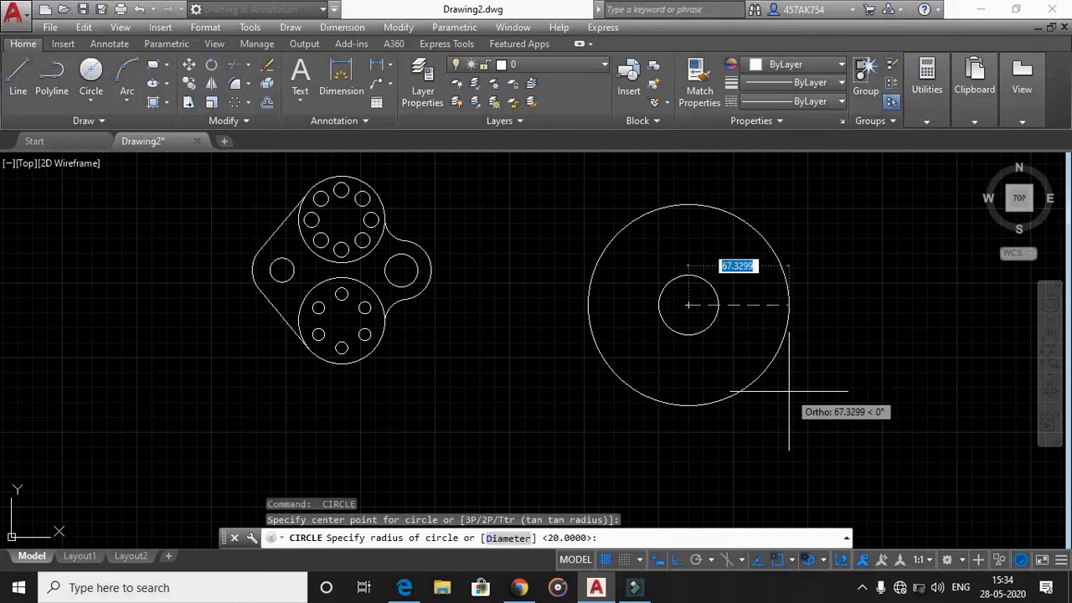
type("32")
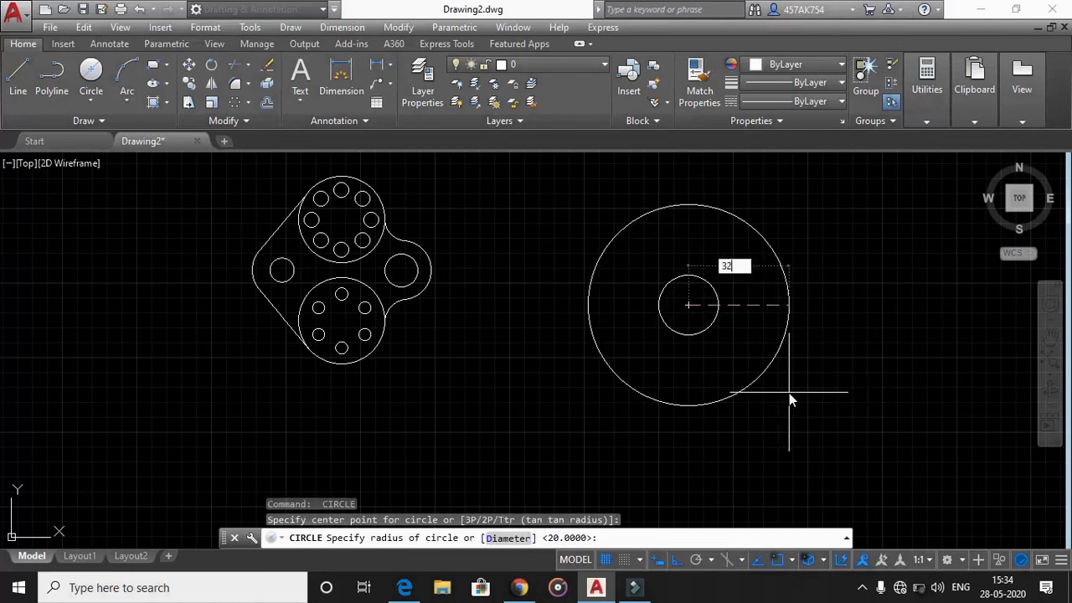
key("Return")
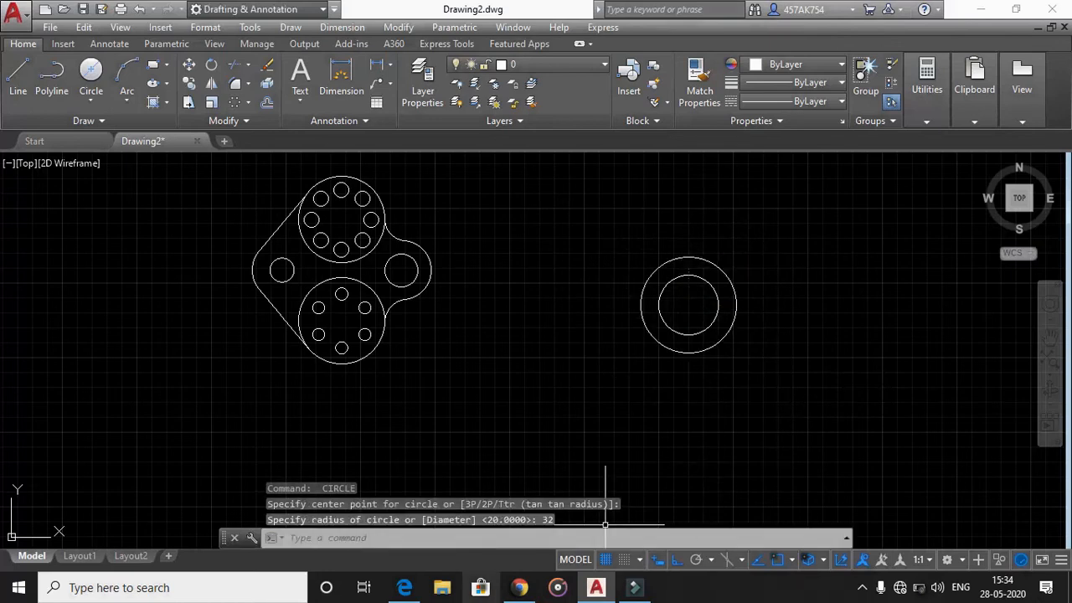
Check the bracket dimensions in the PDF in Edge, then in AutoCAD draw construction lines 50 up from the bore centre and 18 to the right.
left_click(405, 587)
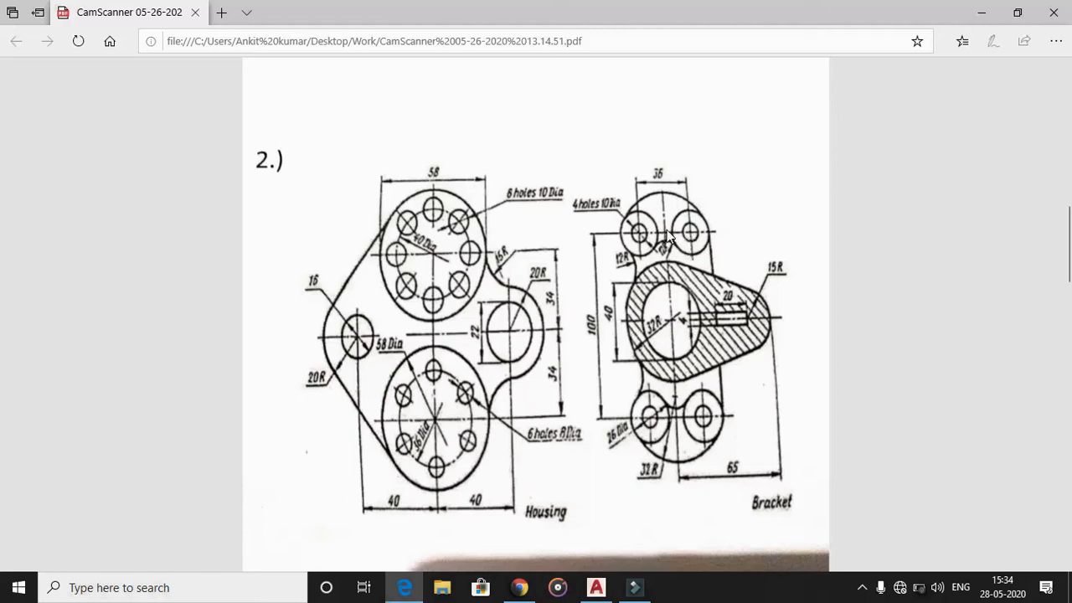
left_click(593, 584)
scroll(720, 482, "down", 2)
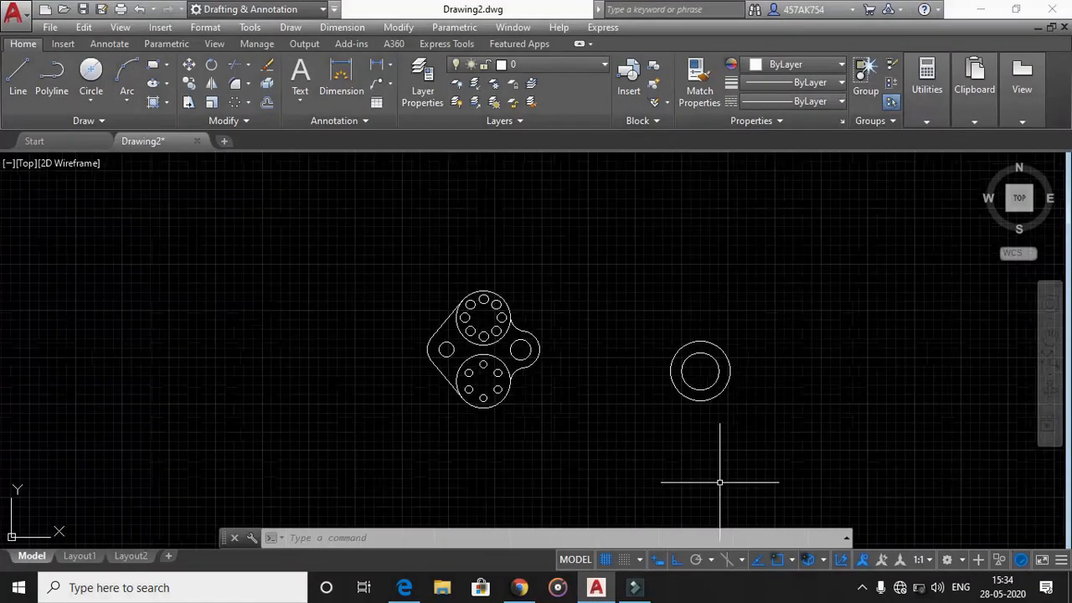
type("l")
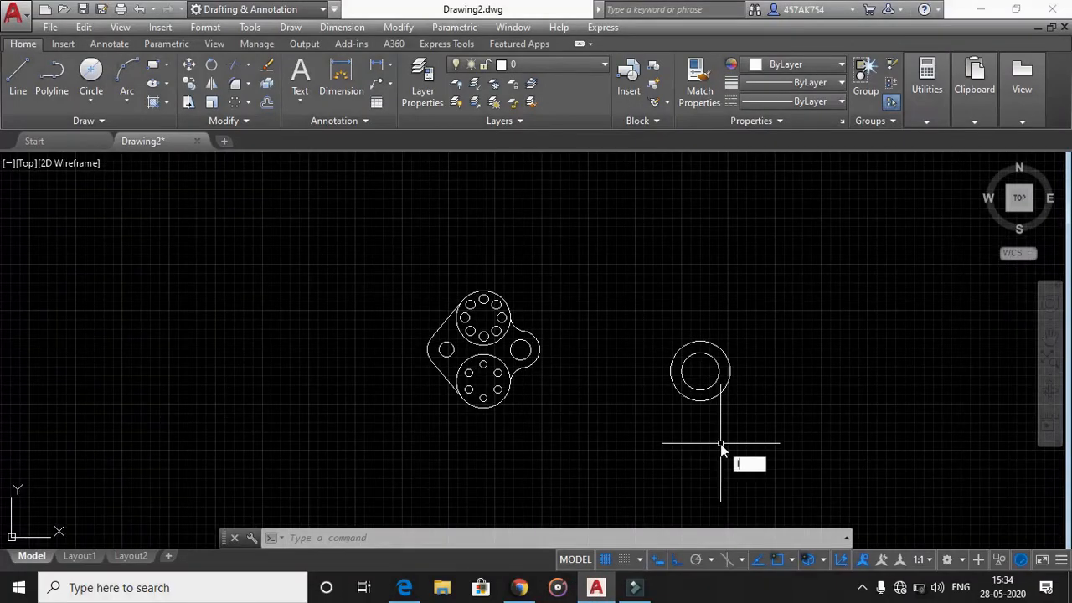
key("Return")
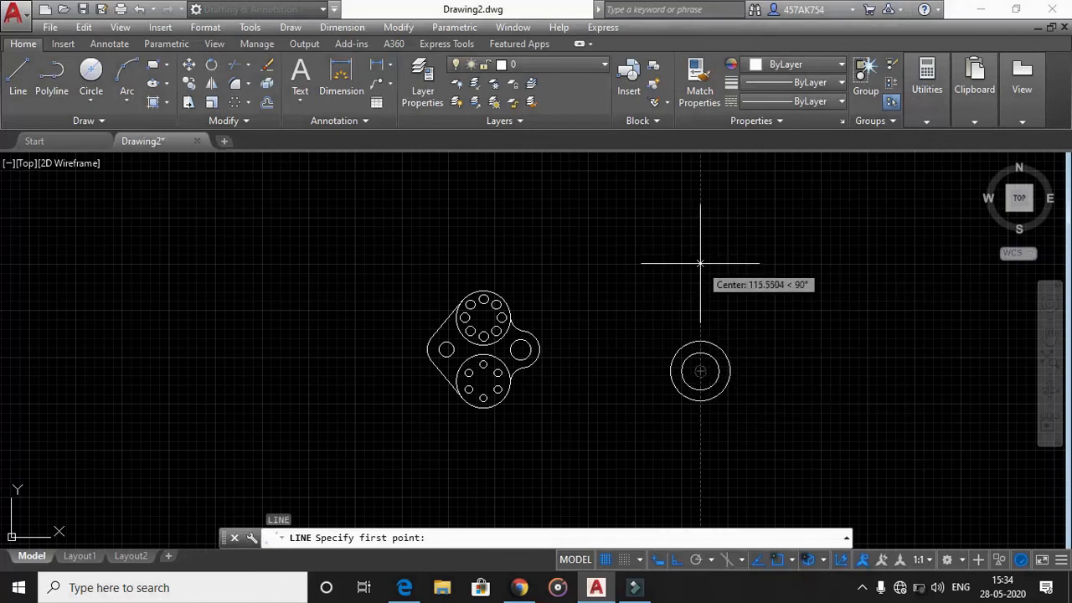
type("50")
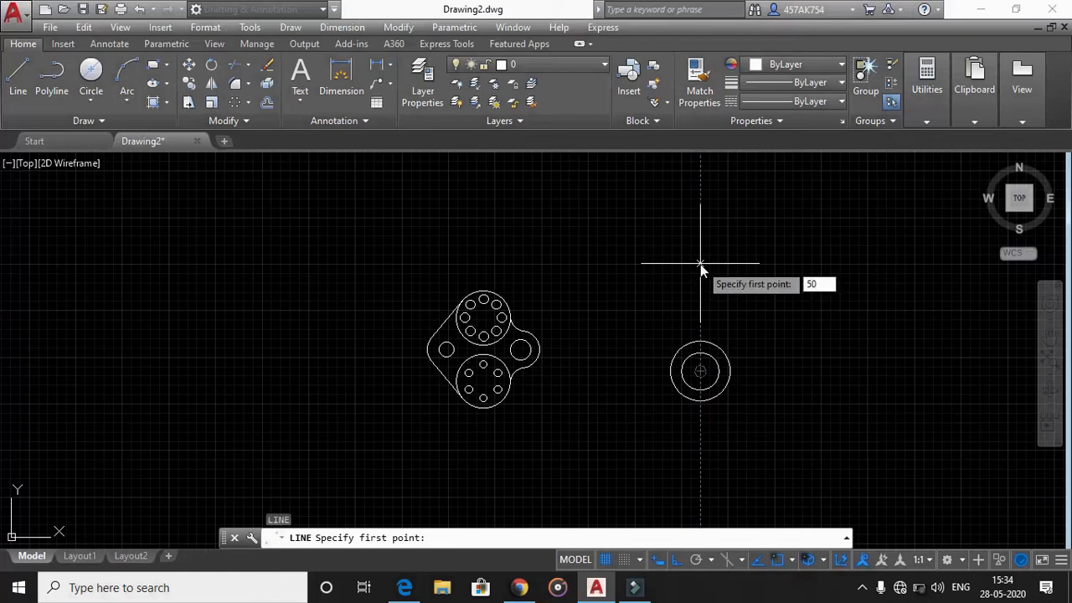
key("Return")
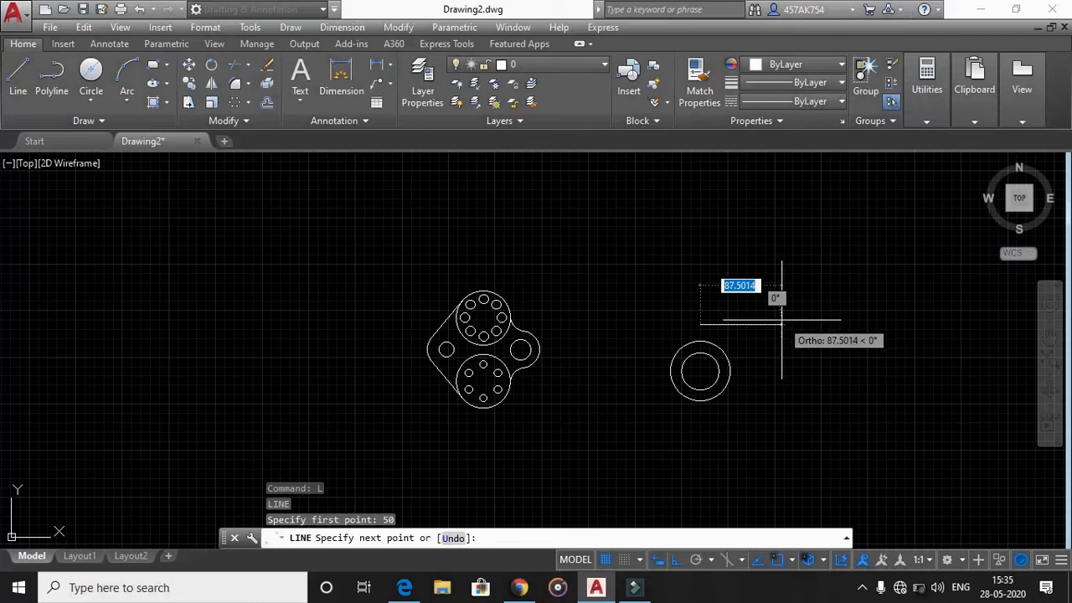
type("18")
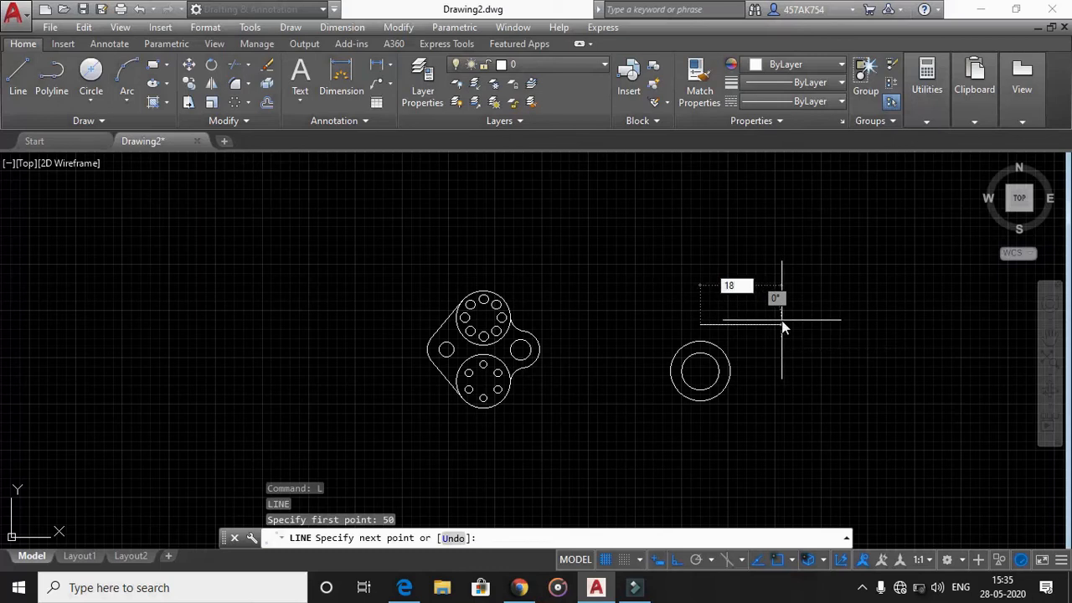
key("Return")
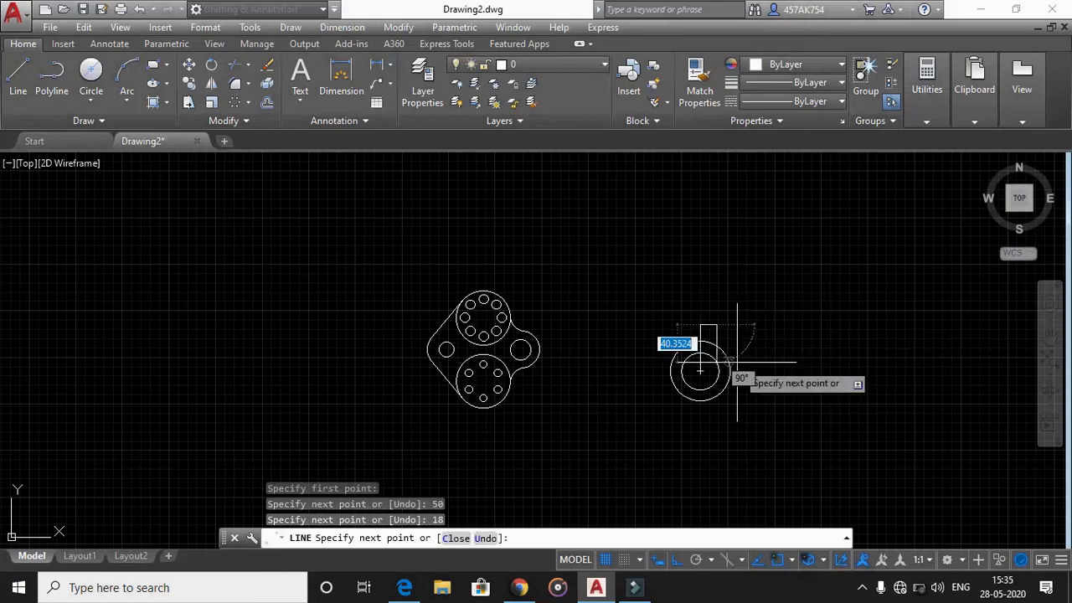
key("Escape")
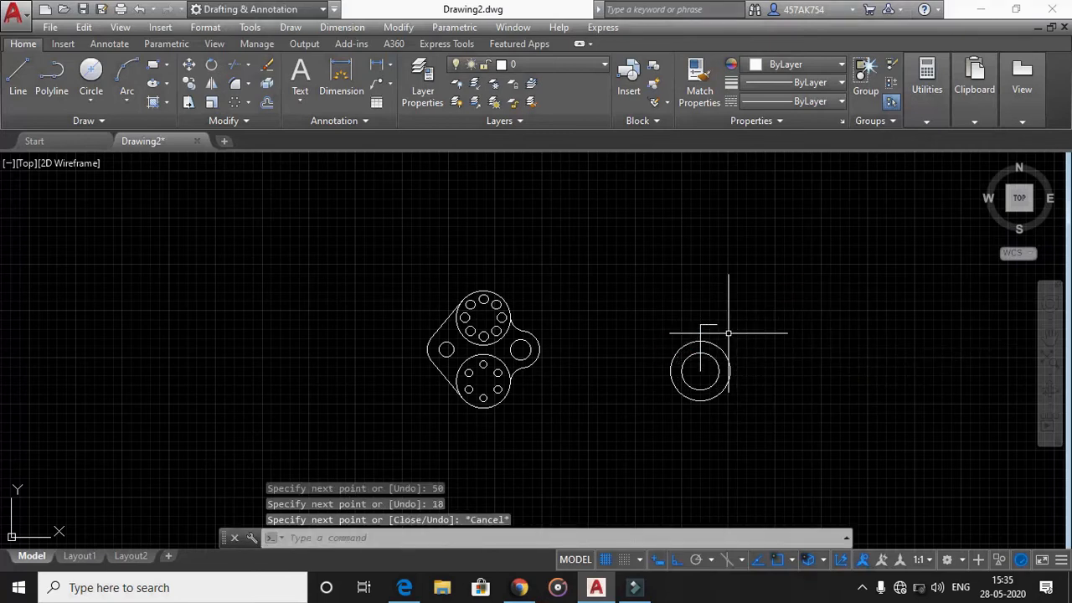
Draw a radius 5 circle centred on the free end of the 18-long construction line, rechecking the bracket dimensions in the PDF.
type("c")
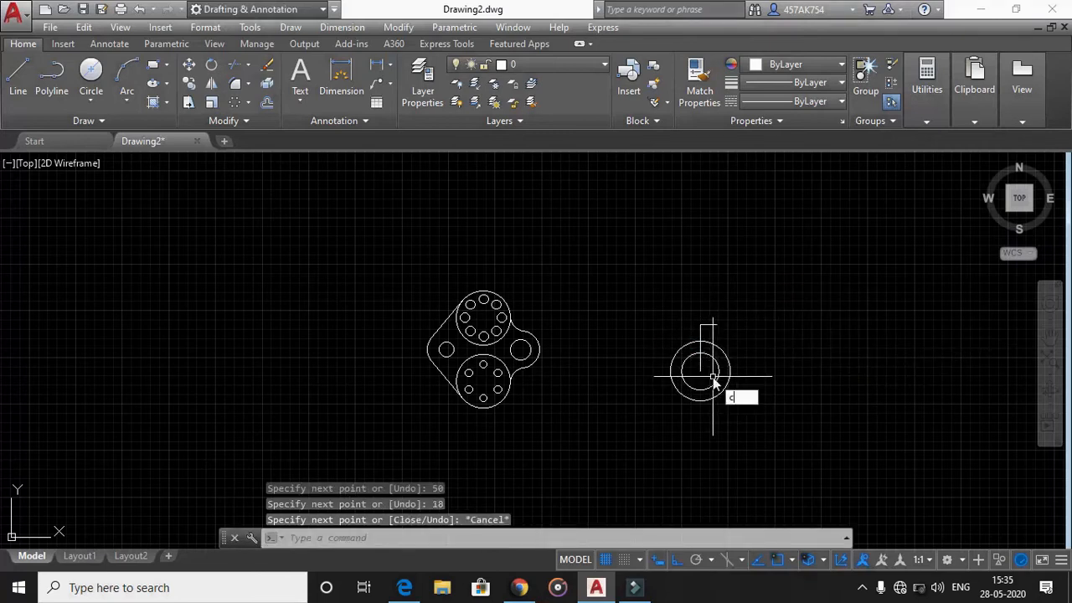
key("Return")
left_click(406, 588)
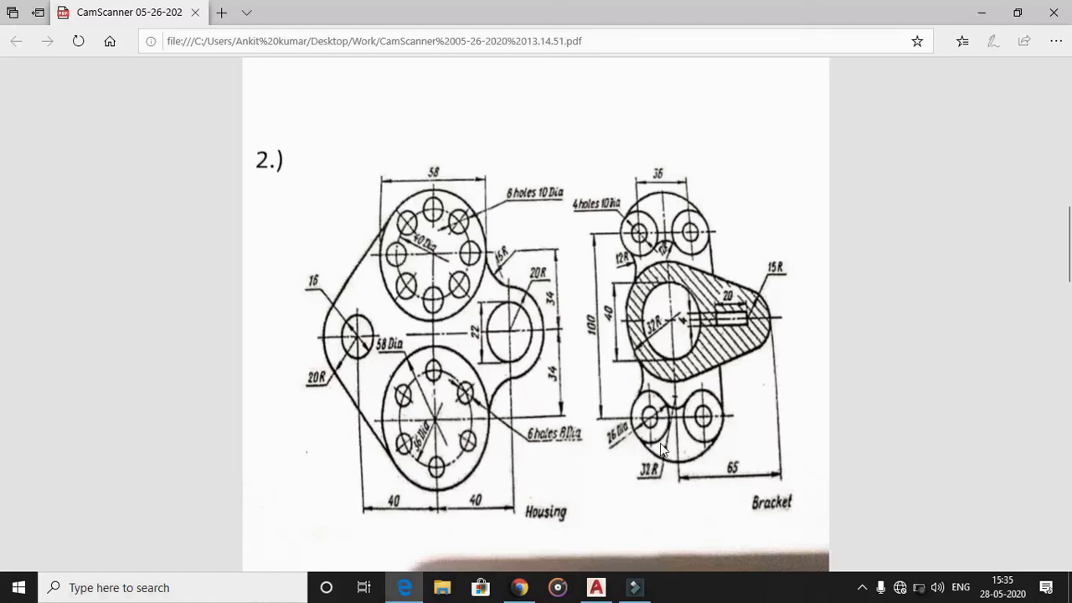
left_click(597, 587)
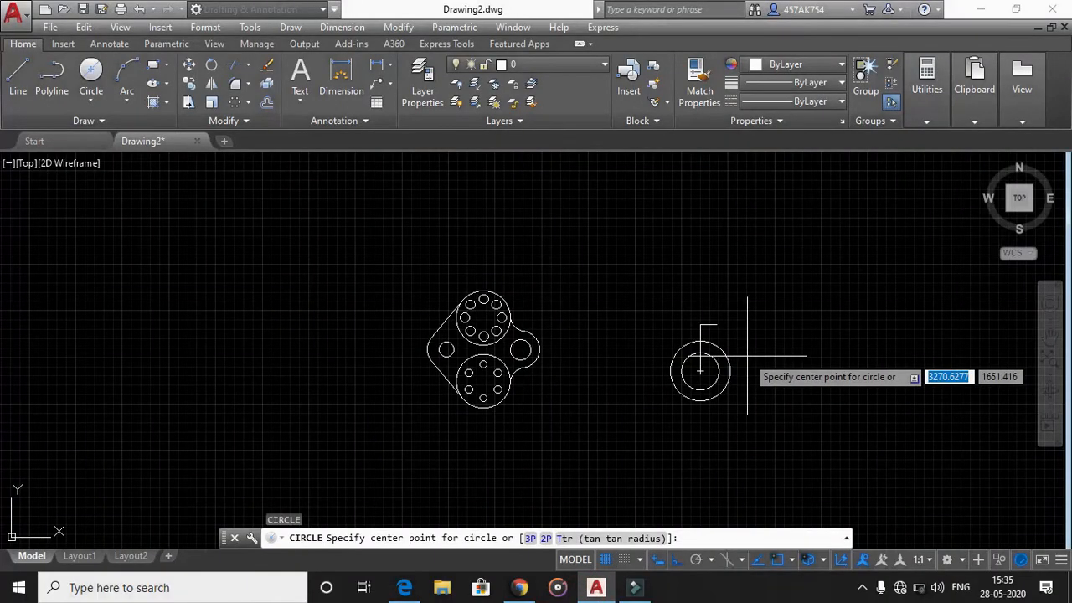
left_click(716, 324)
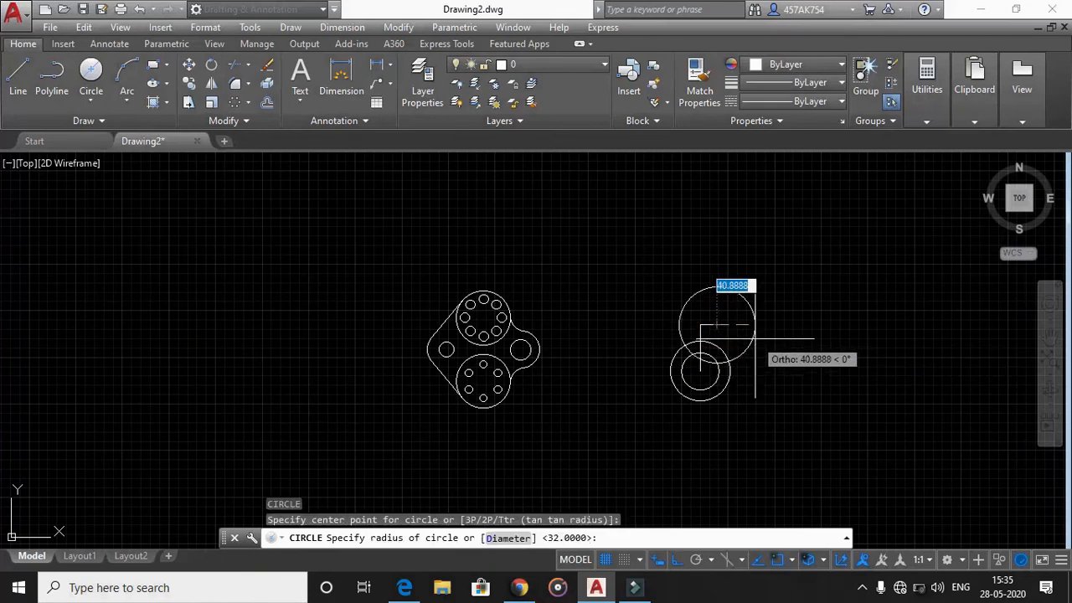
type("5")
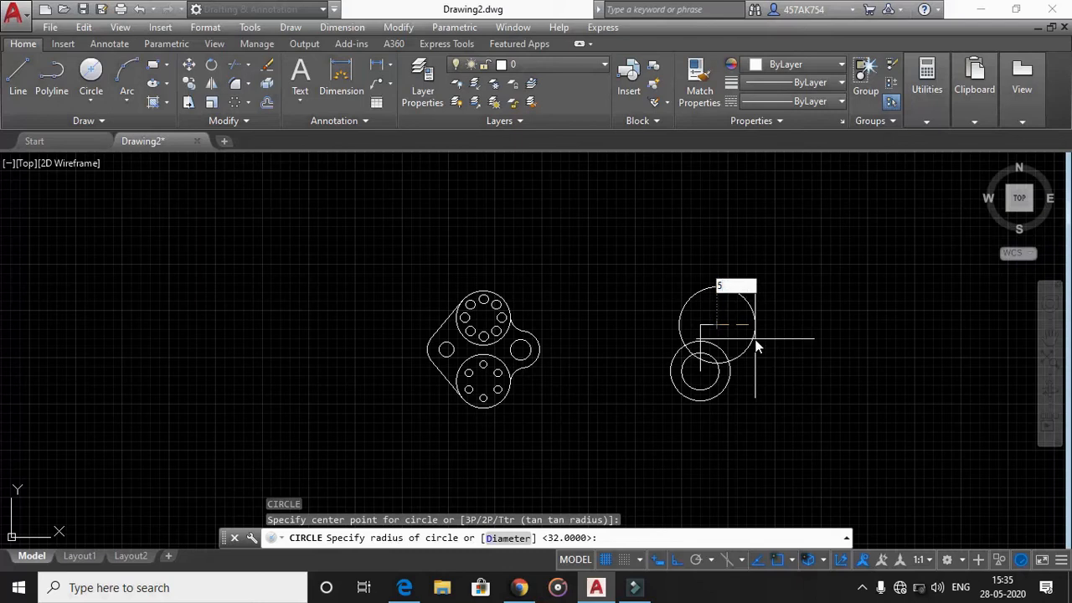
key("Return")
Draw a radius 13 circle concentric with the small hole above the bracket's central bore.
scroll(721, 337, "up", 2)
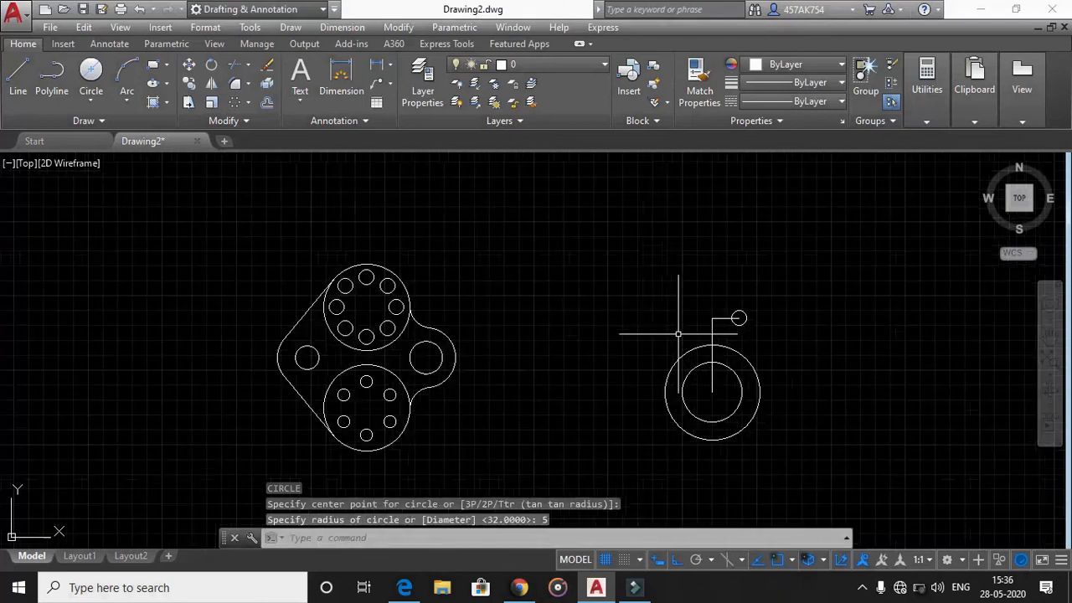
key("Return")
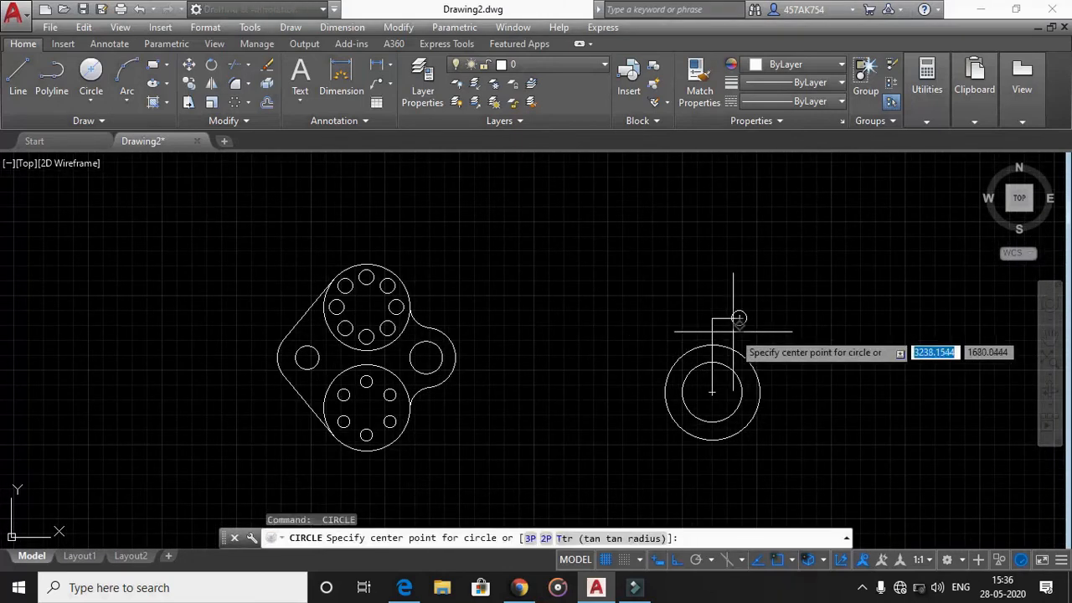
left_click(739, 318)
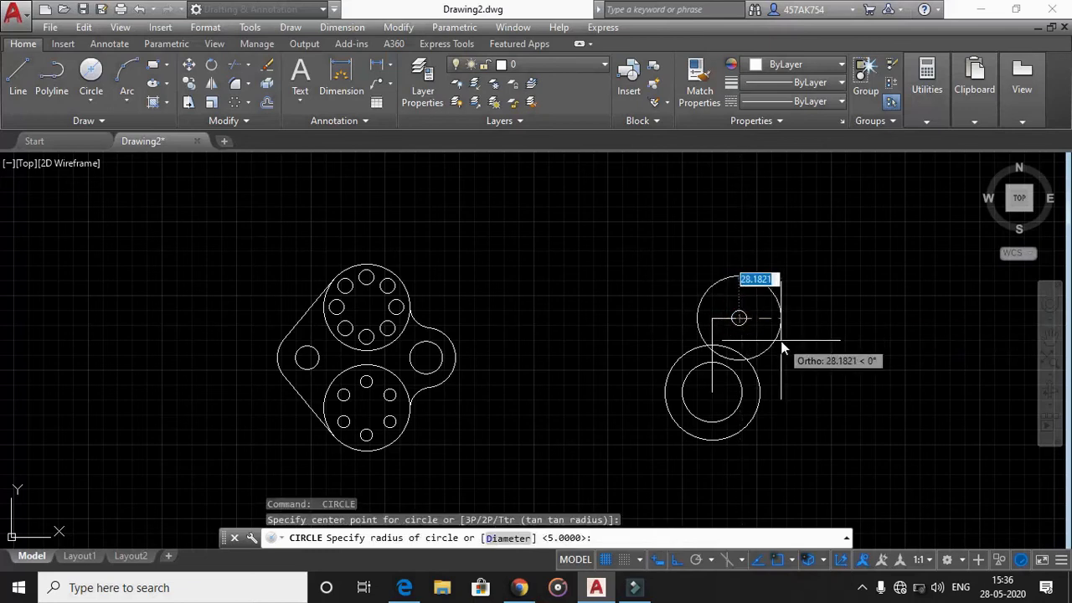
type("13")
key("Return")
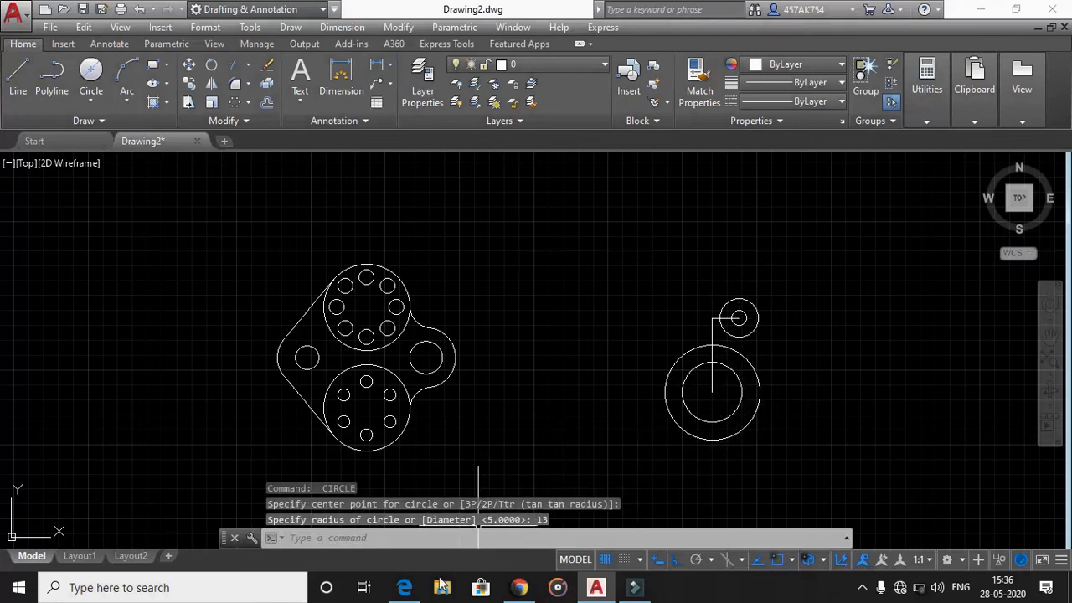
Mirror the radius 5 and radius 13 circles about the bracket's vertical construction line, keeping the source objects.
left_click(404, 588)
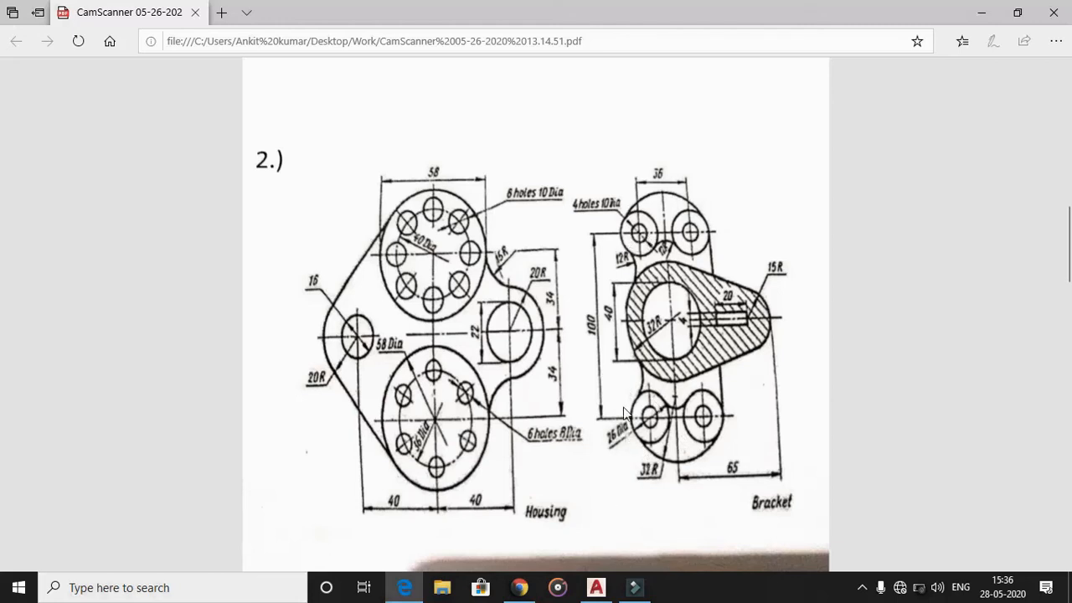
left_click(598, 587)
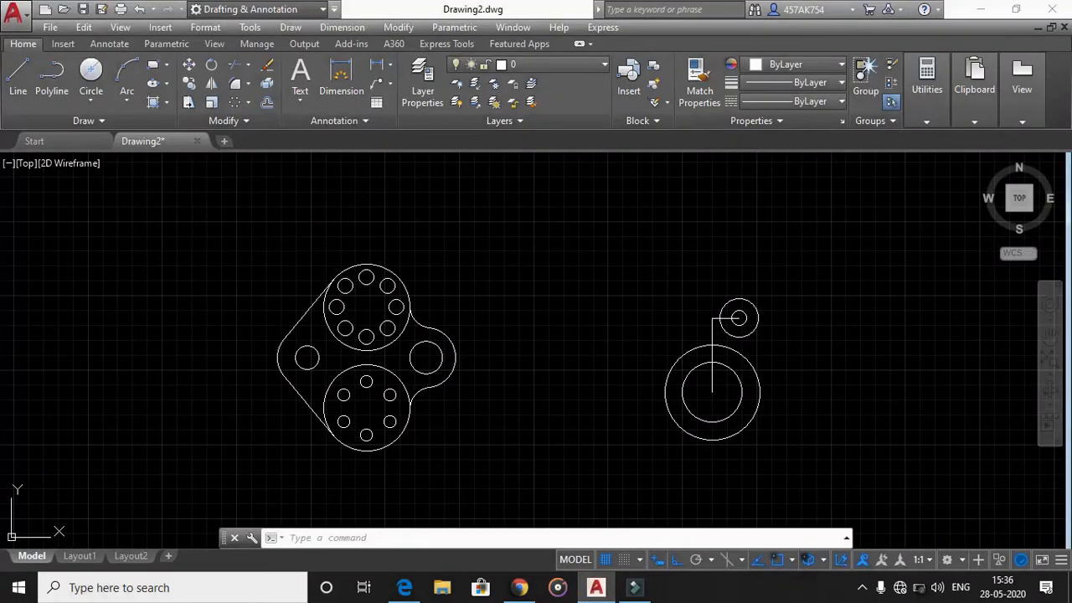
left_click(212, 84)
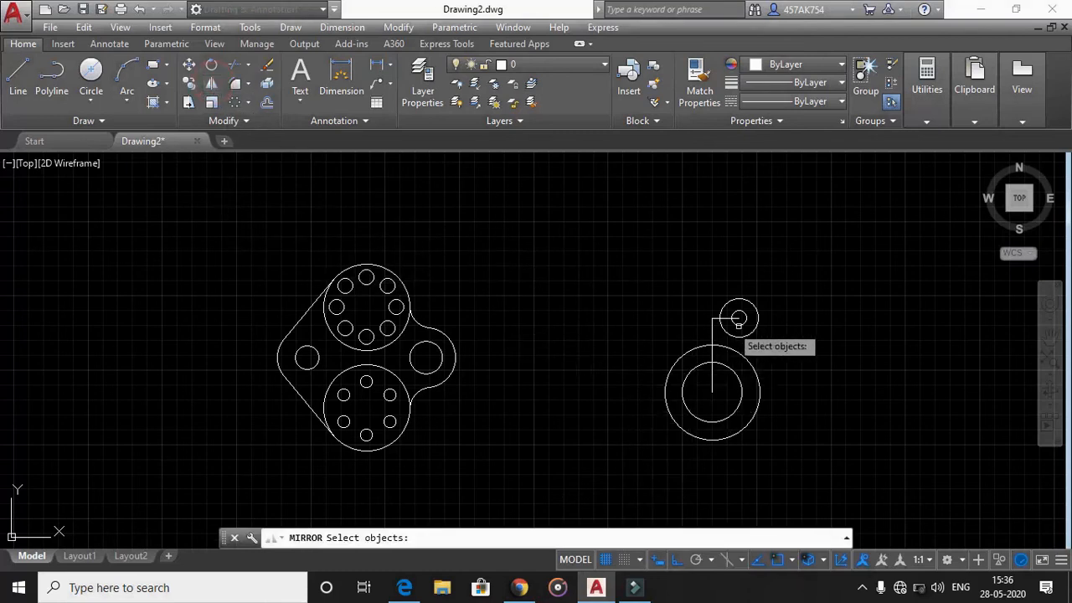
left_click(766, 337)
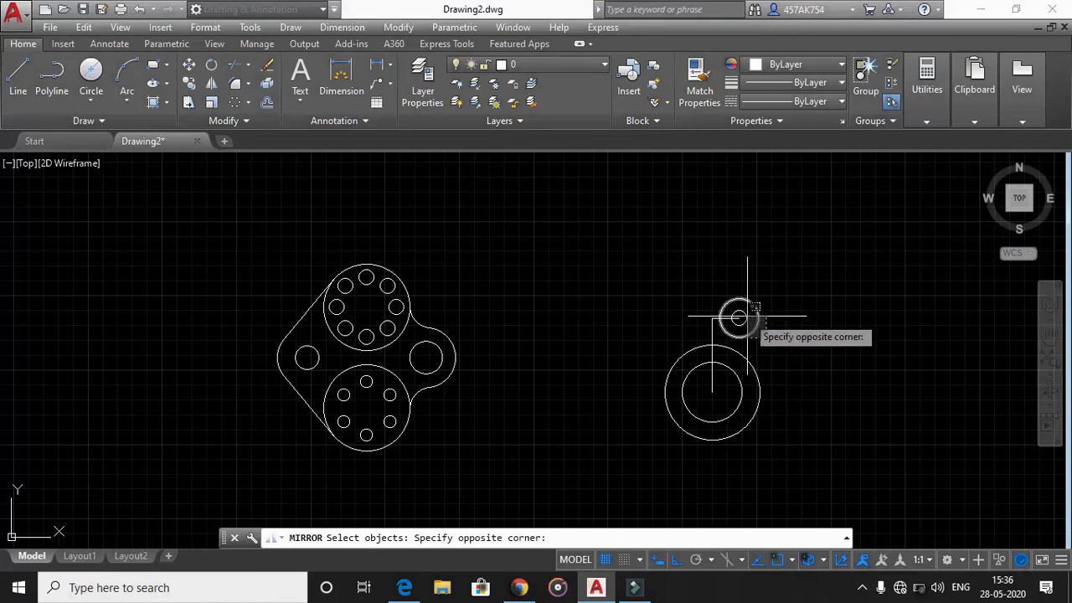
left_click(744, 318)
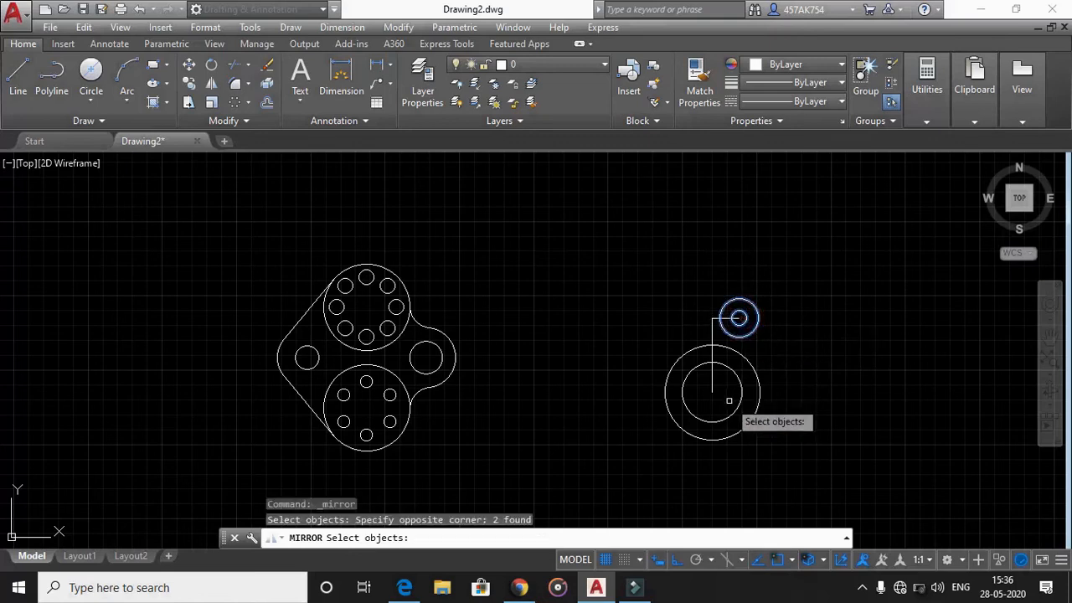
key("Return")
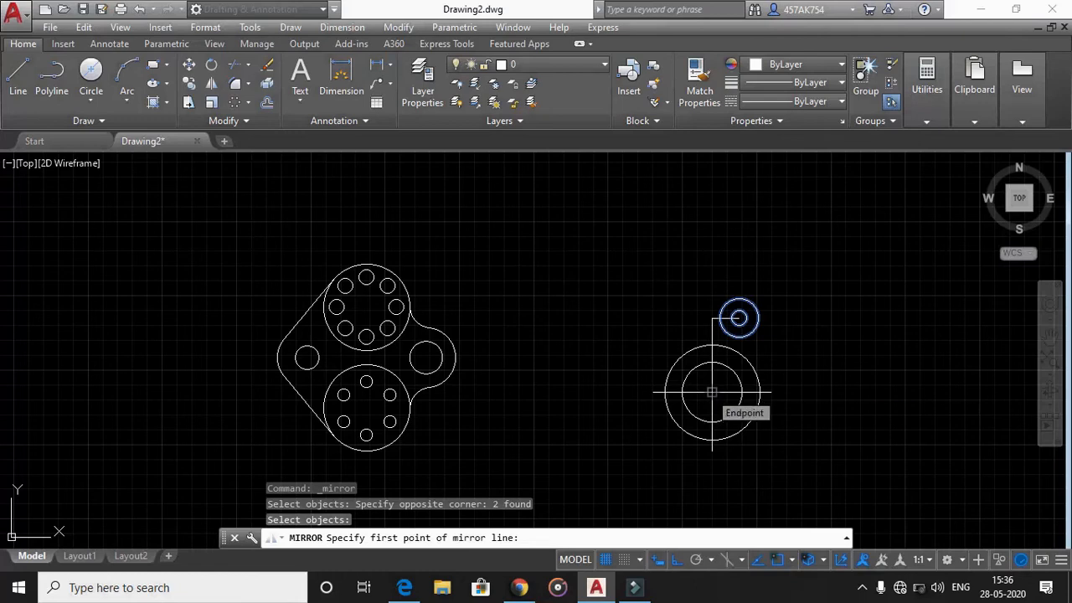
left_click(712, 392)
left_click(712, 318)
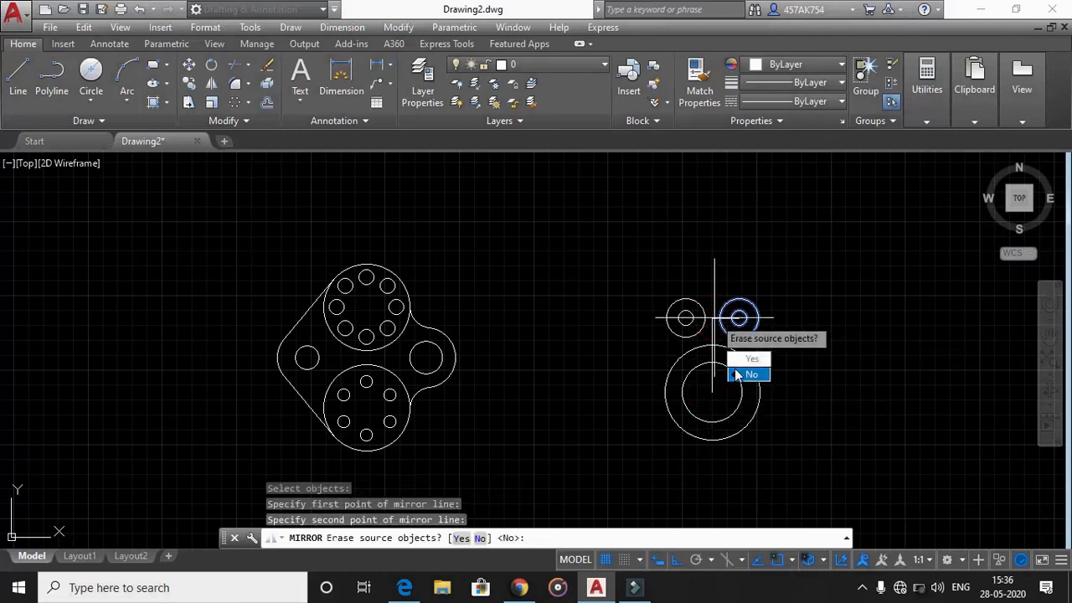
left_click(748, 374)
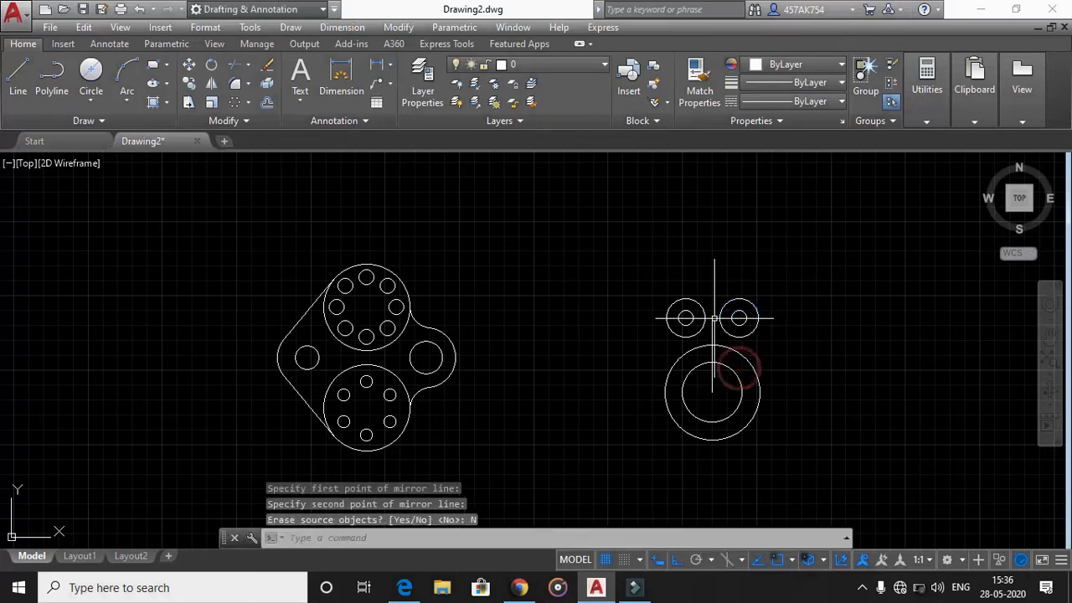
Delete the vertical and horizontal construction lines above the bracket's central bore.
left_click(712, 333)
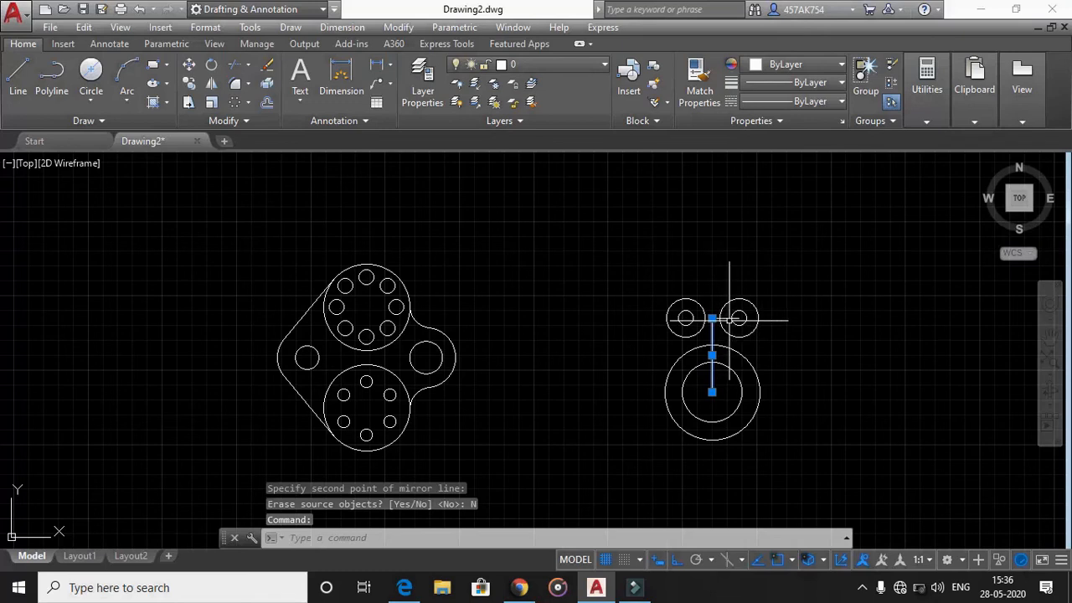
left_click(736, 318)
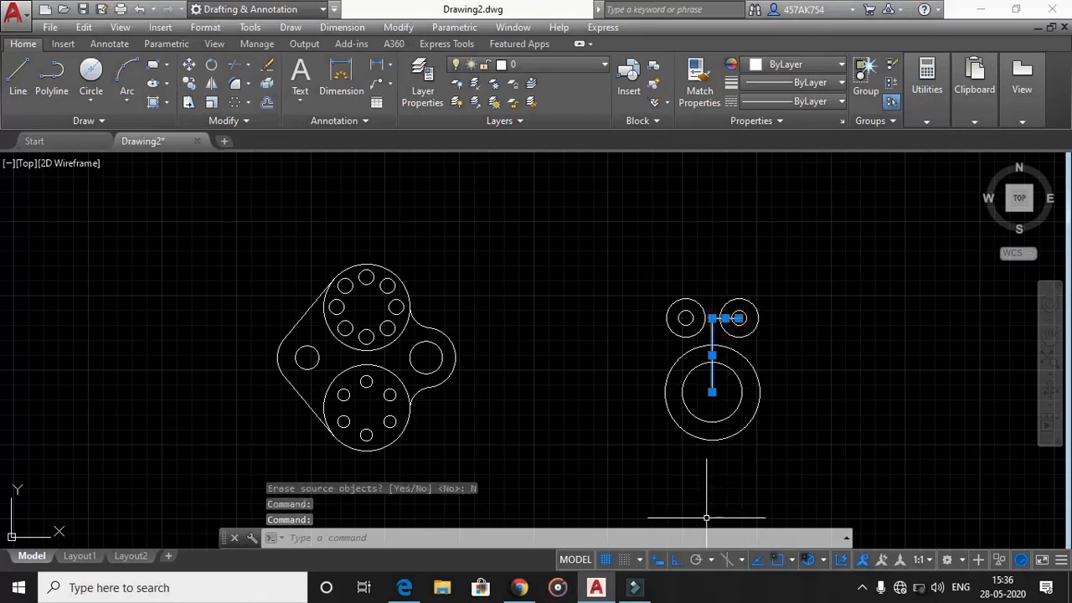
key("Delete")
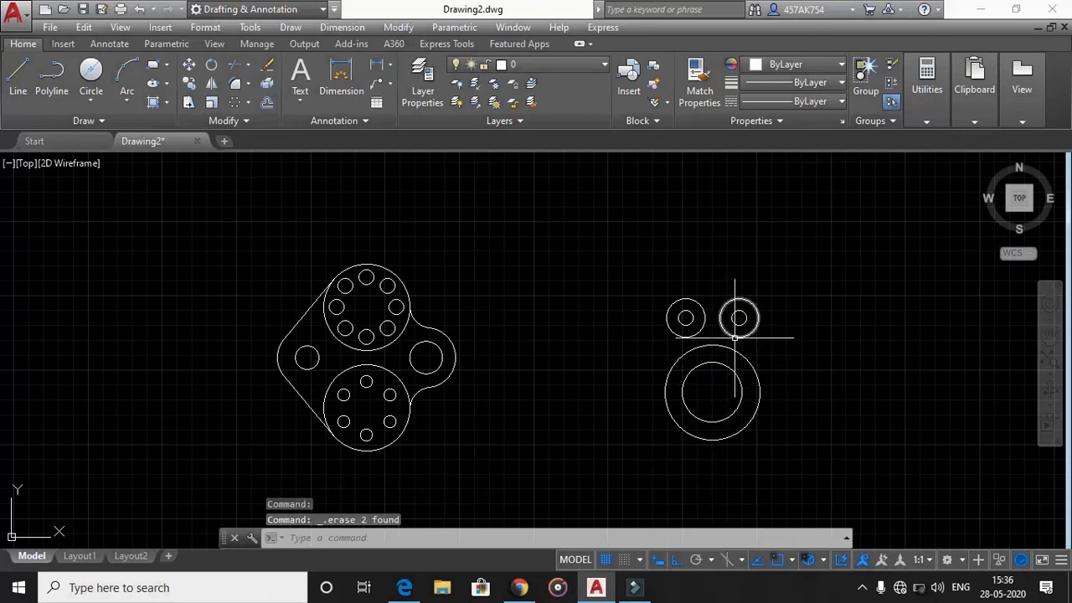
Recheck the bracket dimensions in the PDF and draw a radius 32 tan-tan-radius circle enclosing the two upper boss circles.
key("alt+Tab")
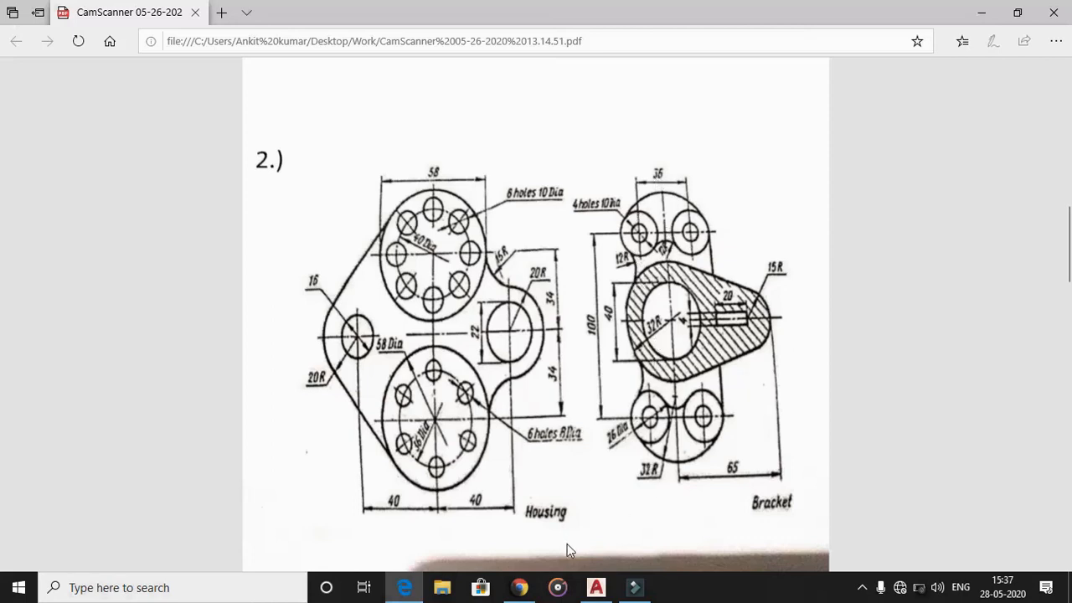
left_click(596, 587)
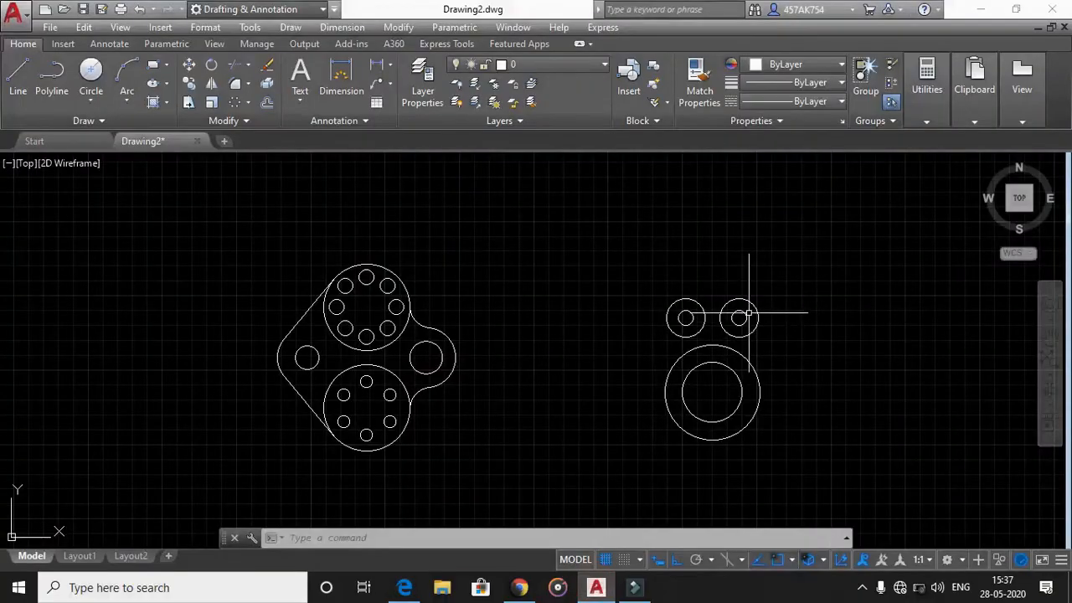
left_click(93, 98)
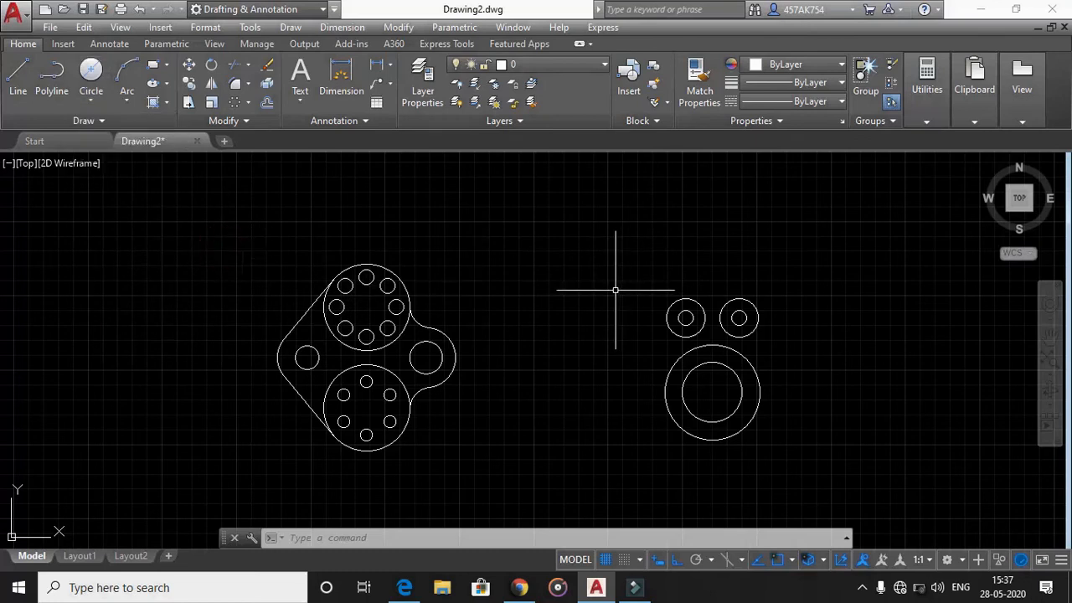
key("Return")
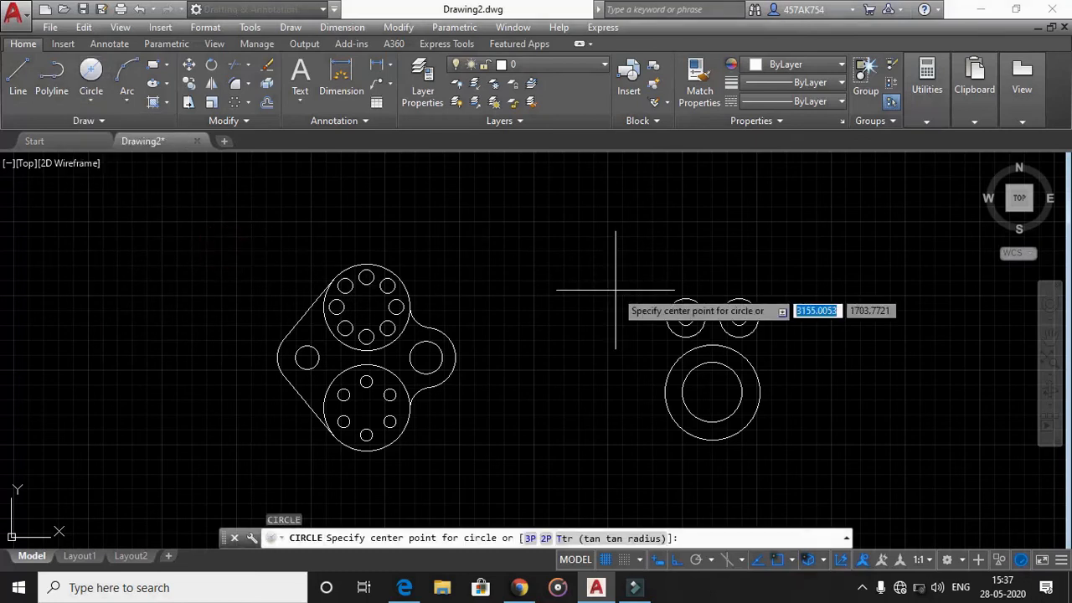
type("ttr")
key("Return")
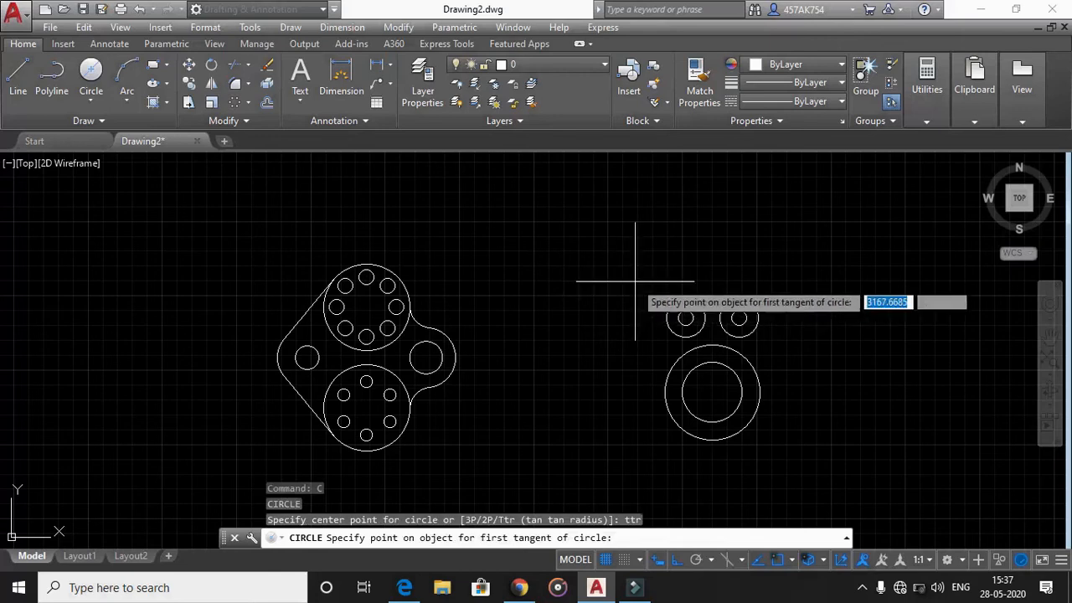
left_click(677, 306)
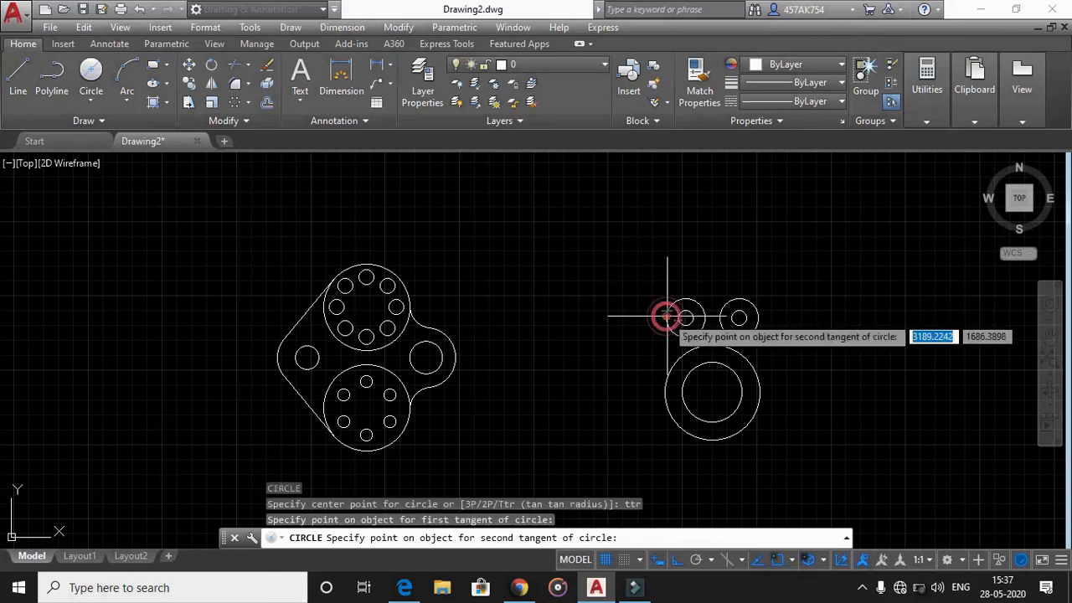
left_click(756, 316)
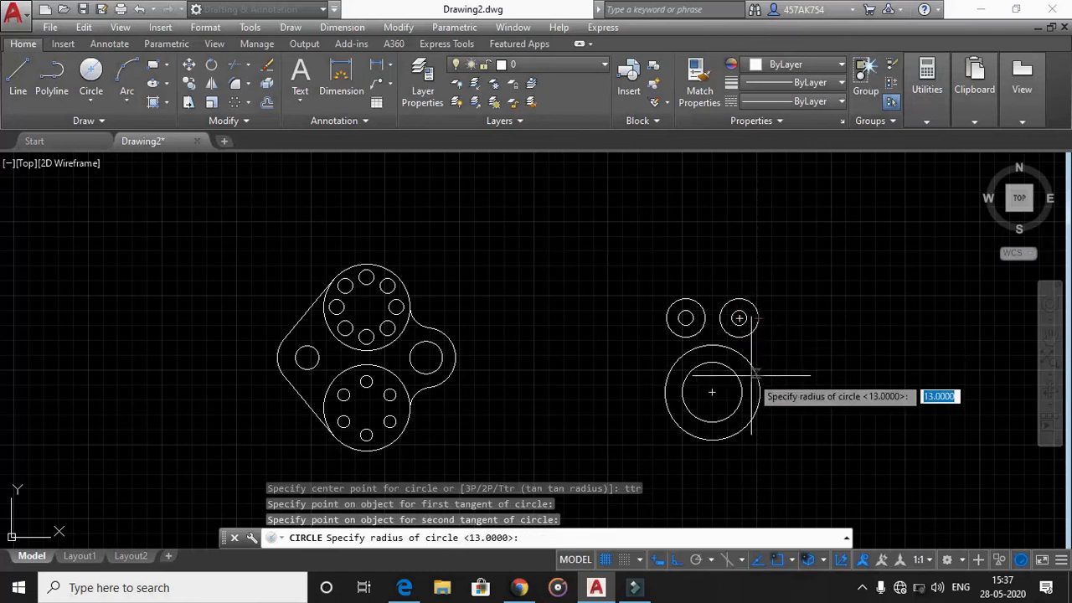
key("Return")
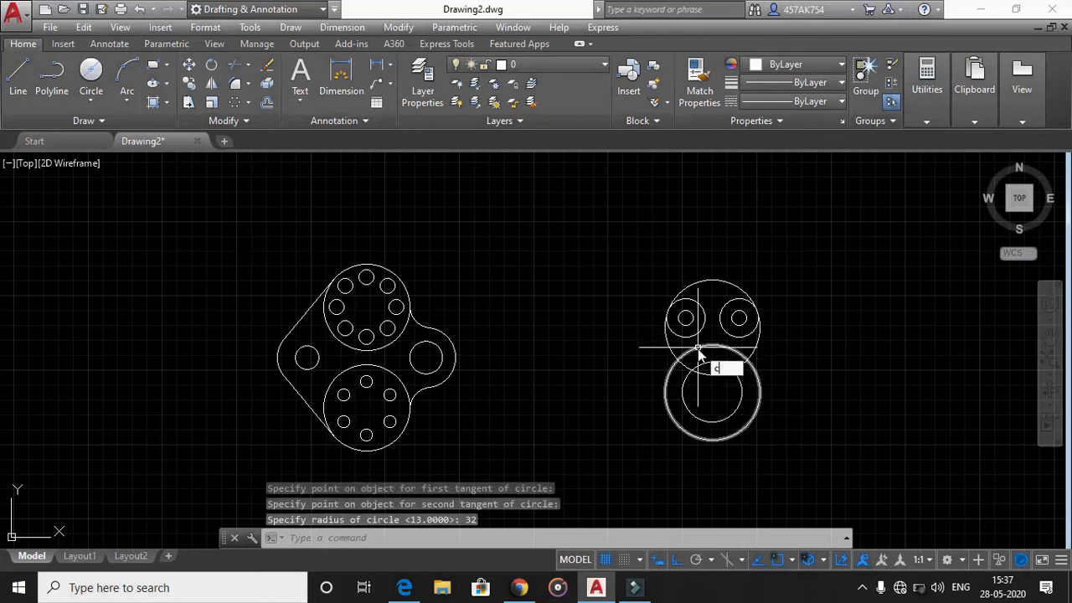
Draw a radius 12 tan-tan-radius circle touching the facing lower sides of the two upper boss circles.
key("Return")
type("ttr")
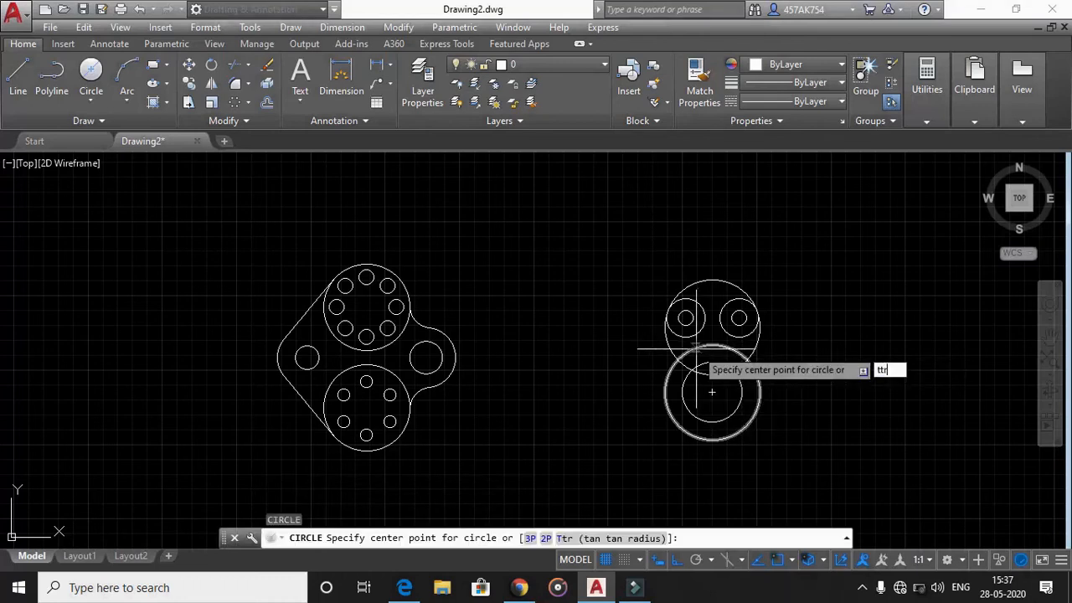
key("Return")
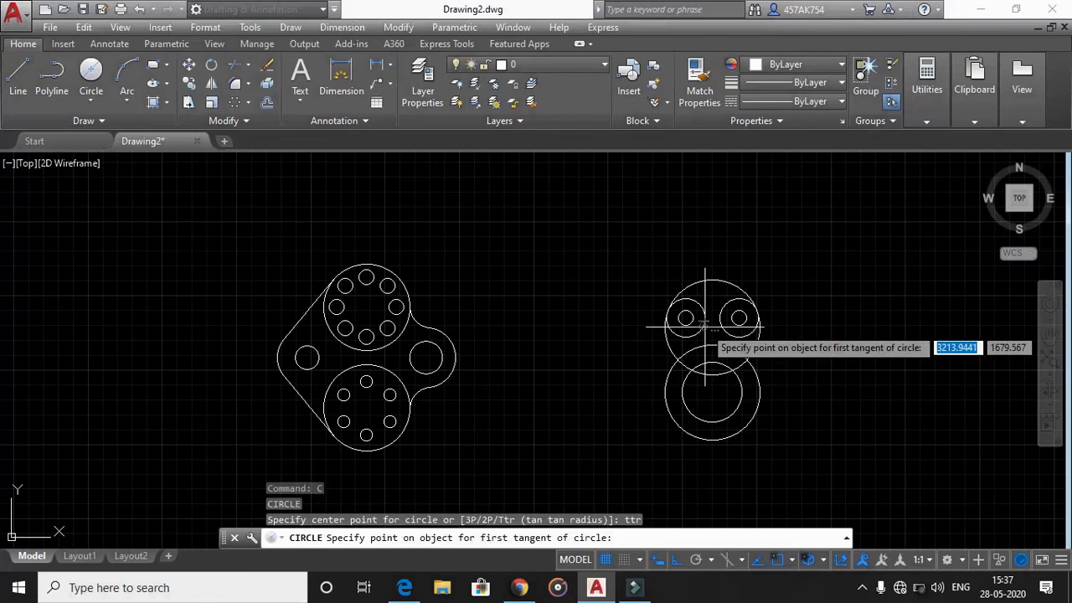
left_click(714, 327)
left_click(720, 359)
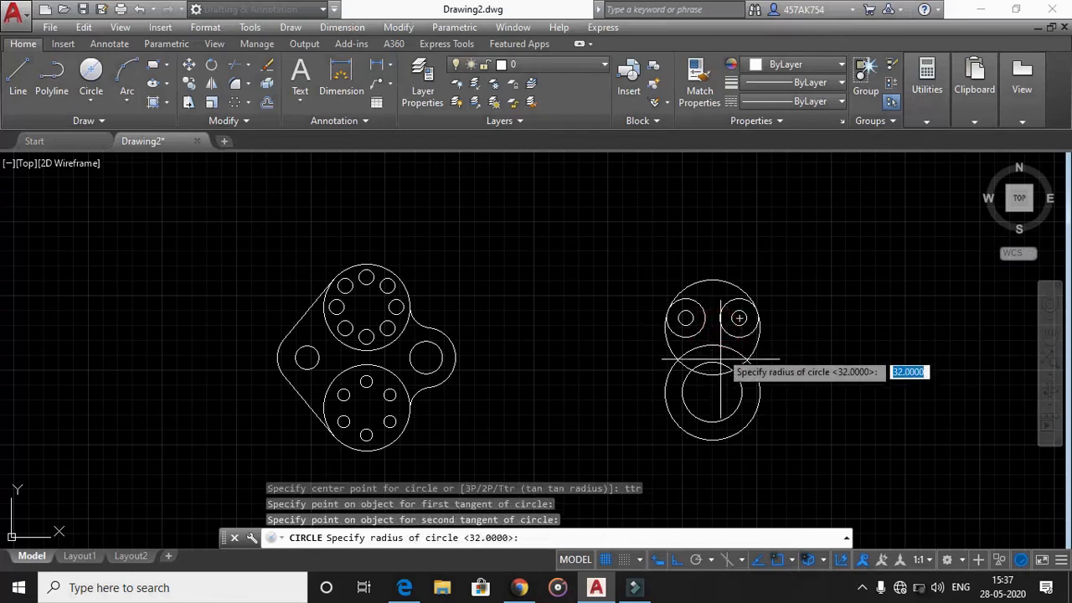
key("Return")
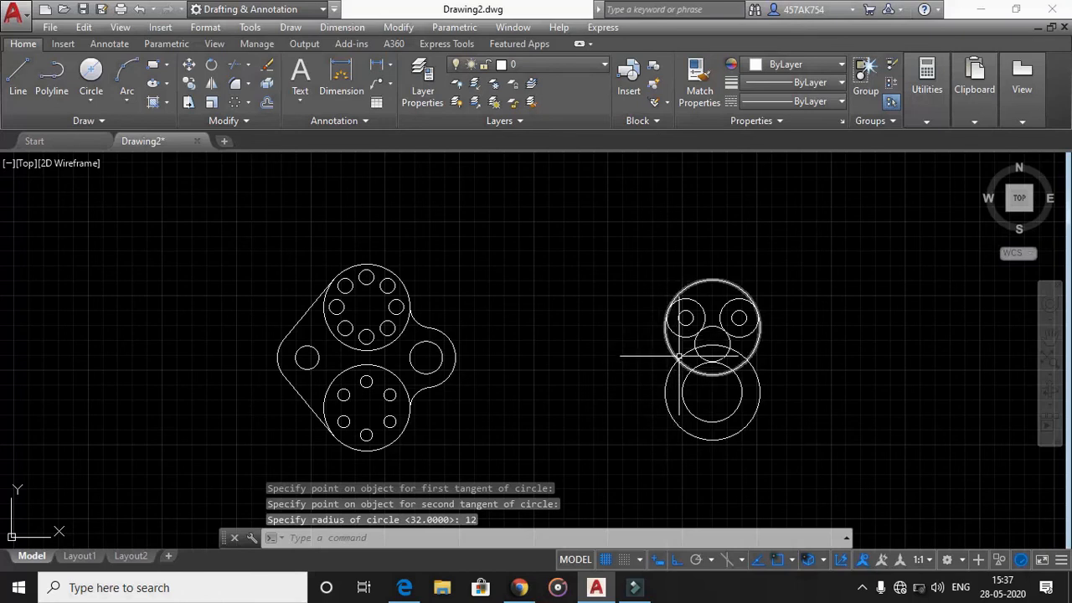
Draw a radius 12 tan-tan-radius circle outside the bracket, touching the left upper boss and the large central circle.
type("c")
key("Return")
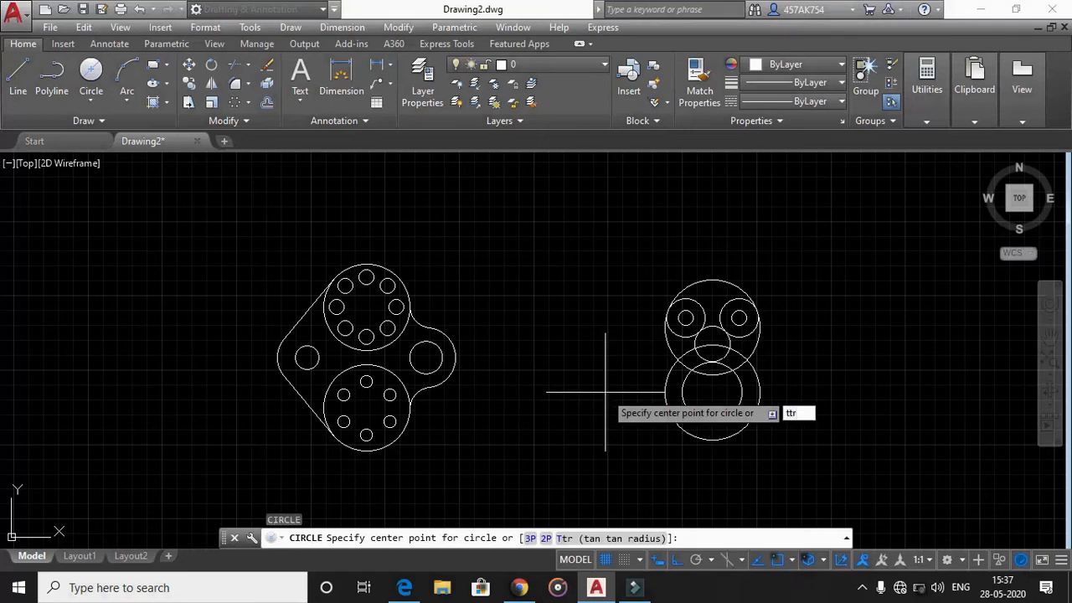
key("Return")
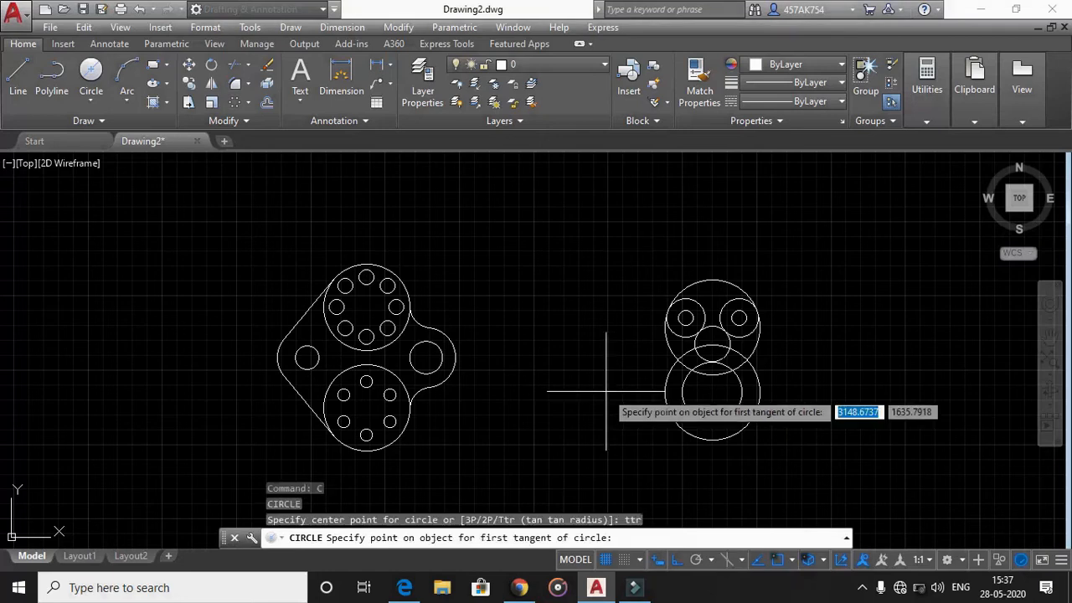
left_click(675, 337)
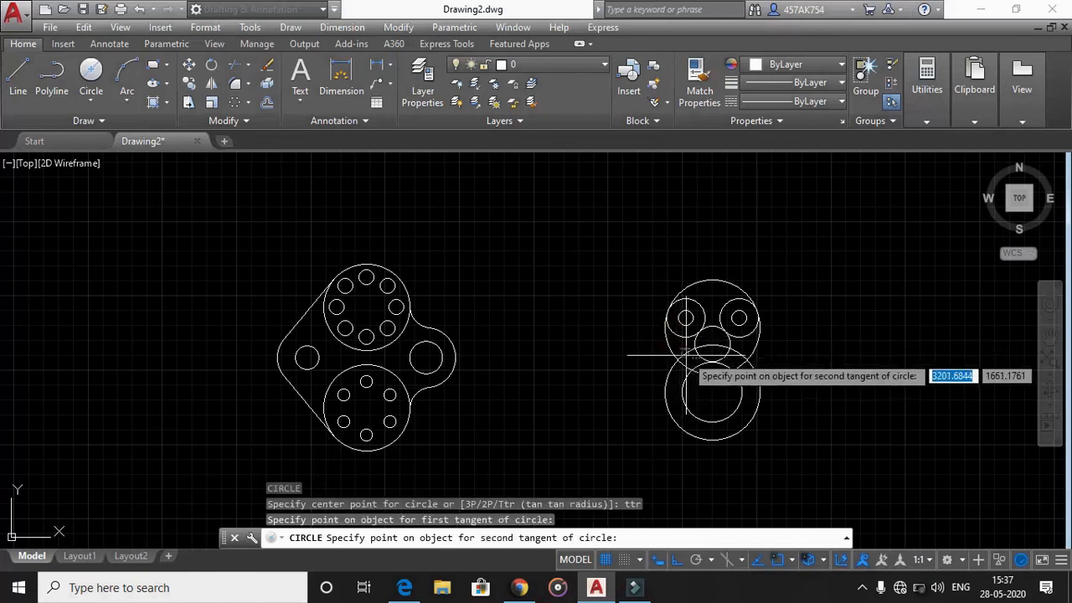
left_click(687, 352)
type("1")
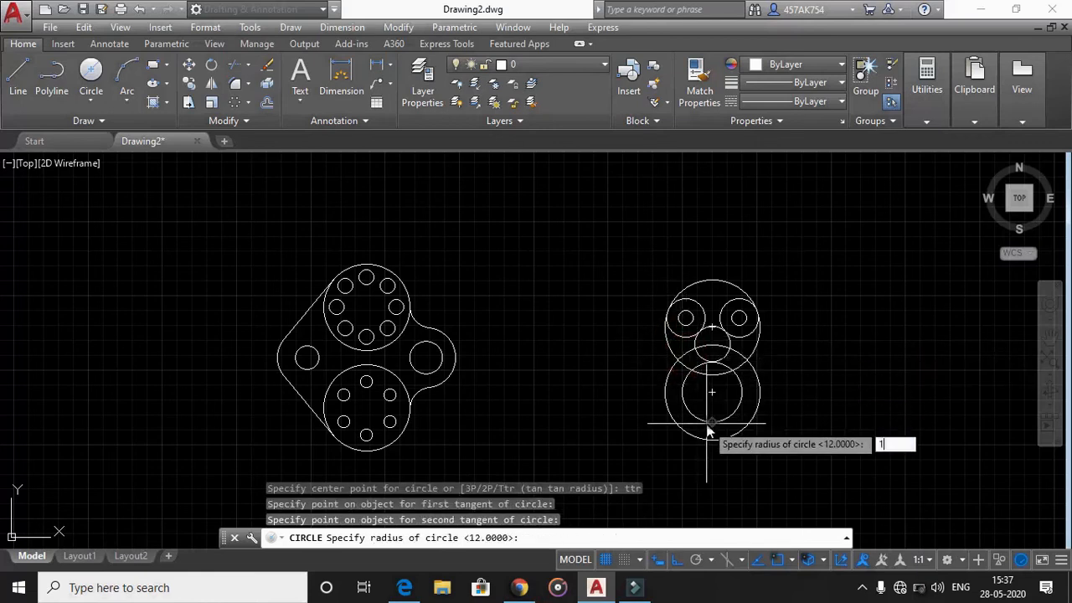
type("2")
key("Return")
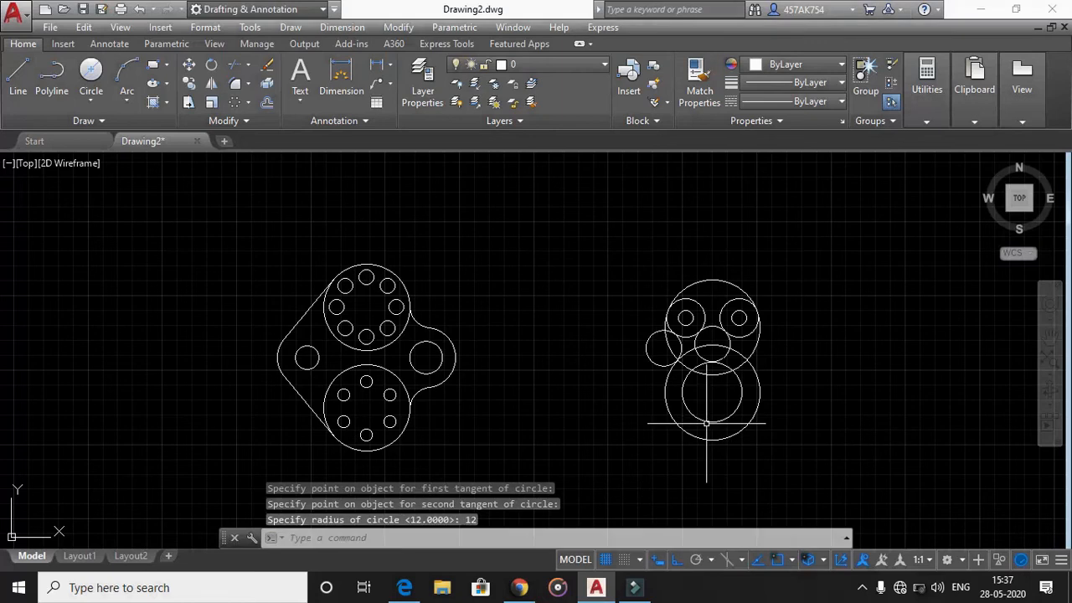
key("Escape")
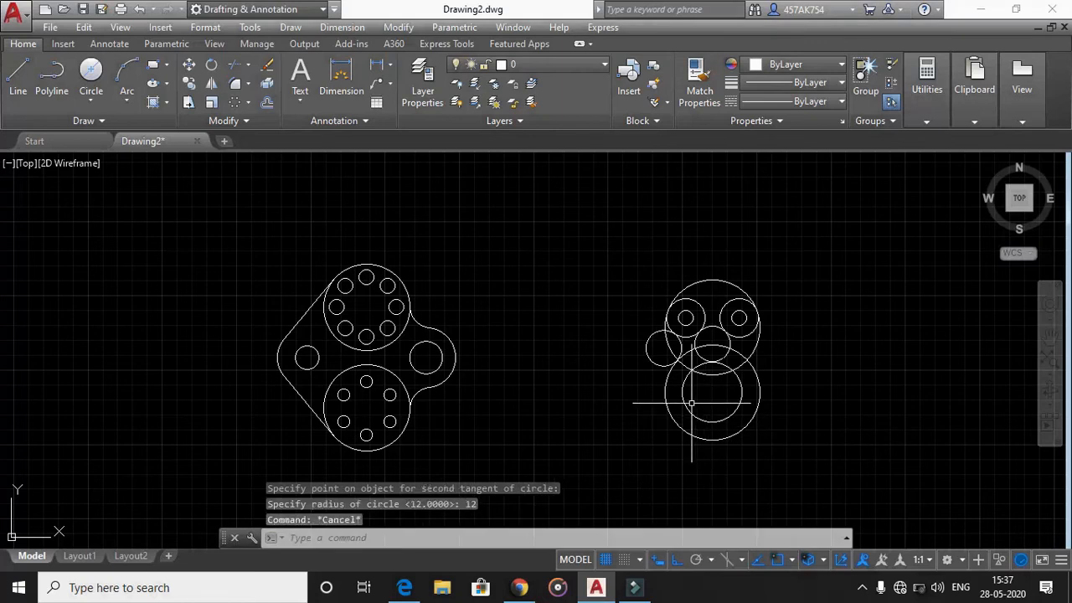
Trim the sides of the enclosing radius 32 circle and the unneeded outer portions of both radius 12 circles against the neighbouring circles.
type("t")
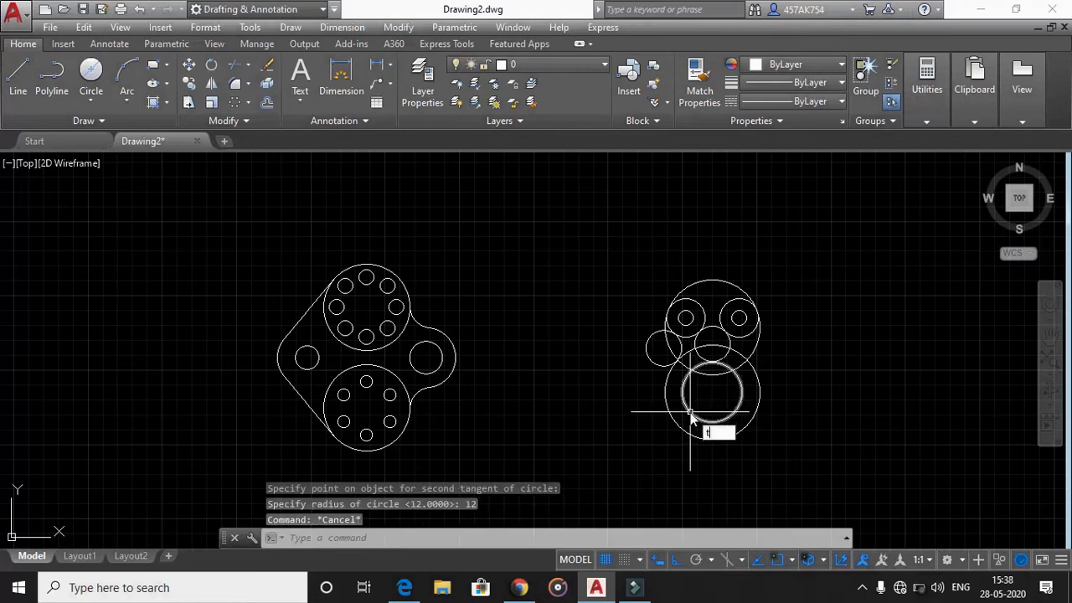
type("r")
key("Return")
key("Return")
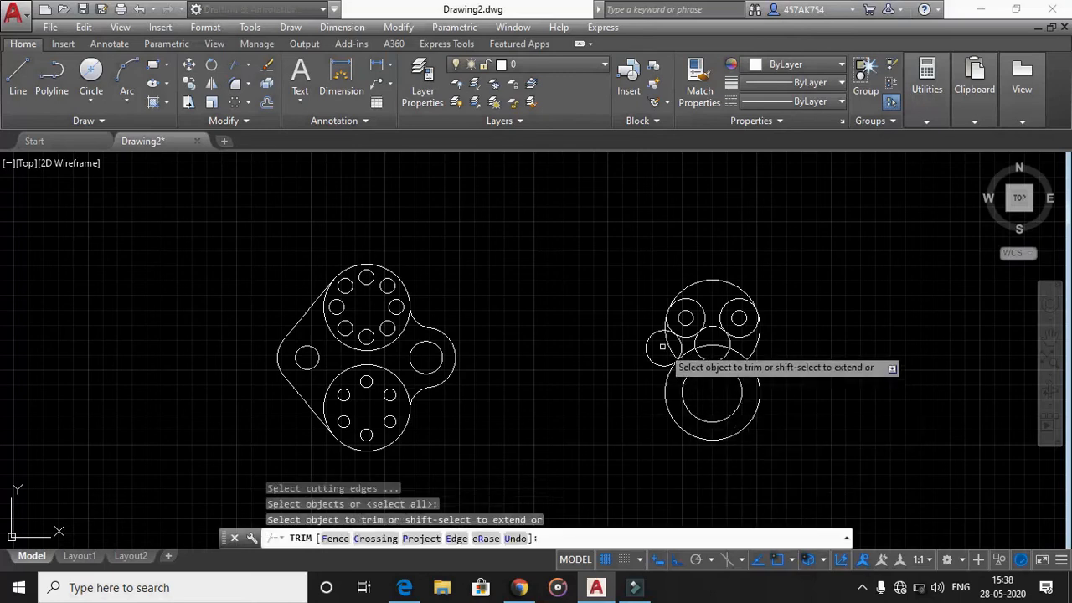
scroll(664, 327, "up", 5)
scroll(664, 327, "down", 3)
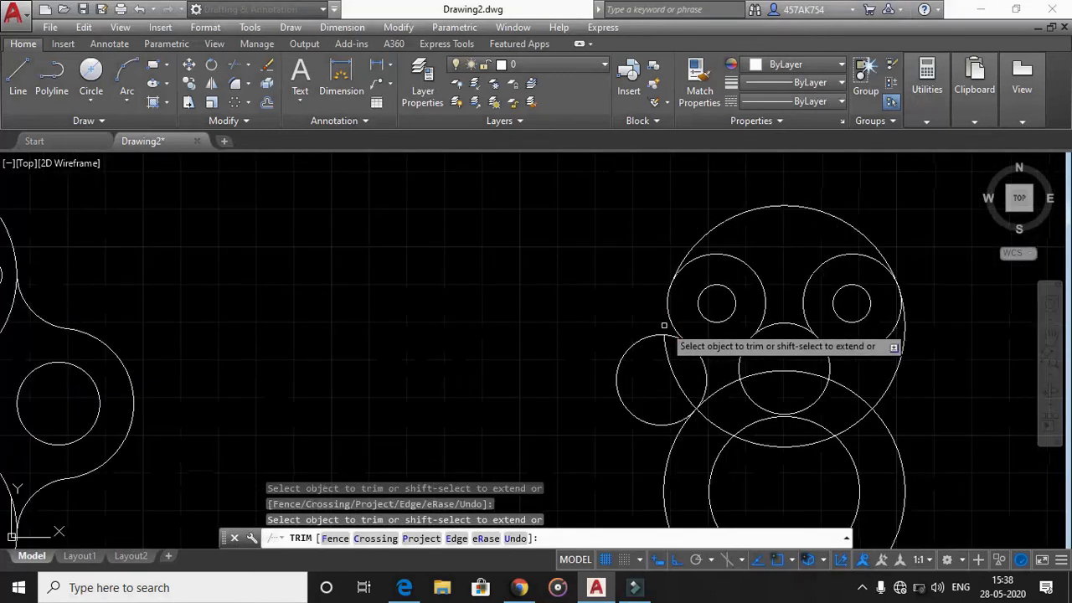
left_click(814, 351)
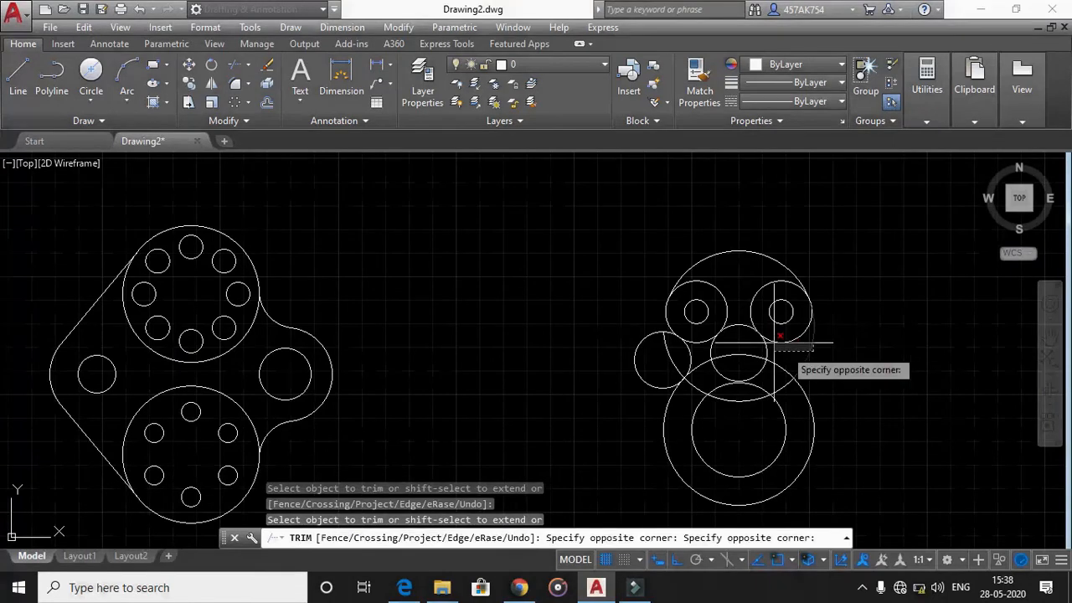
left_click(809, 360)
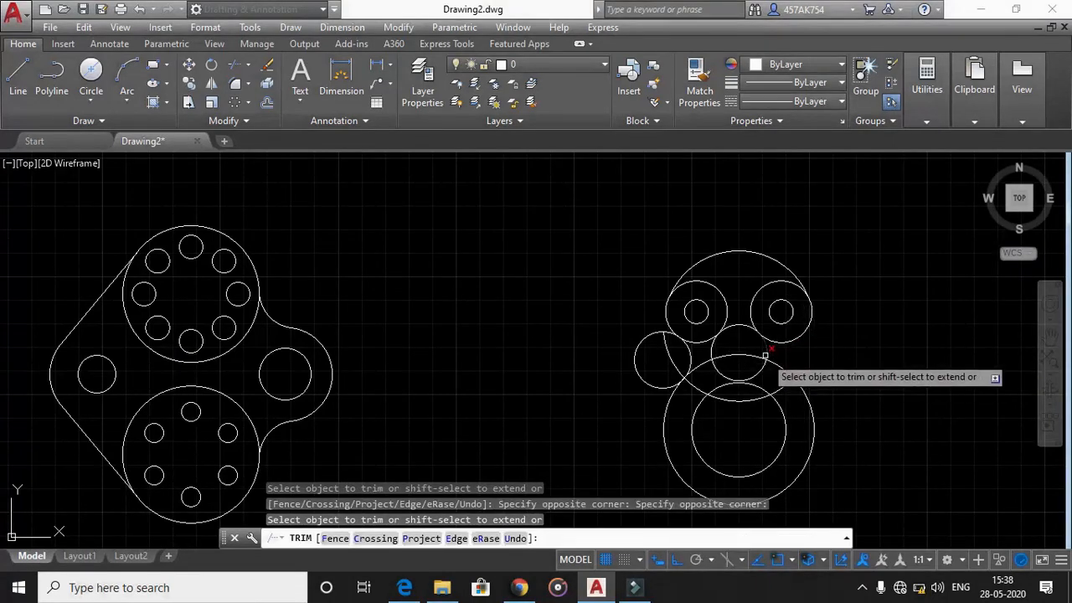
left_click(765, 356)
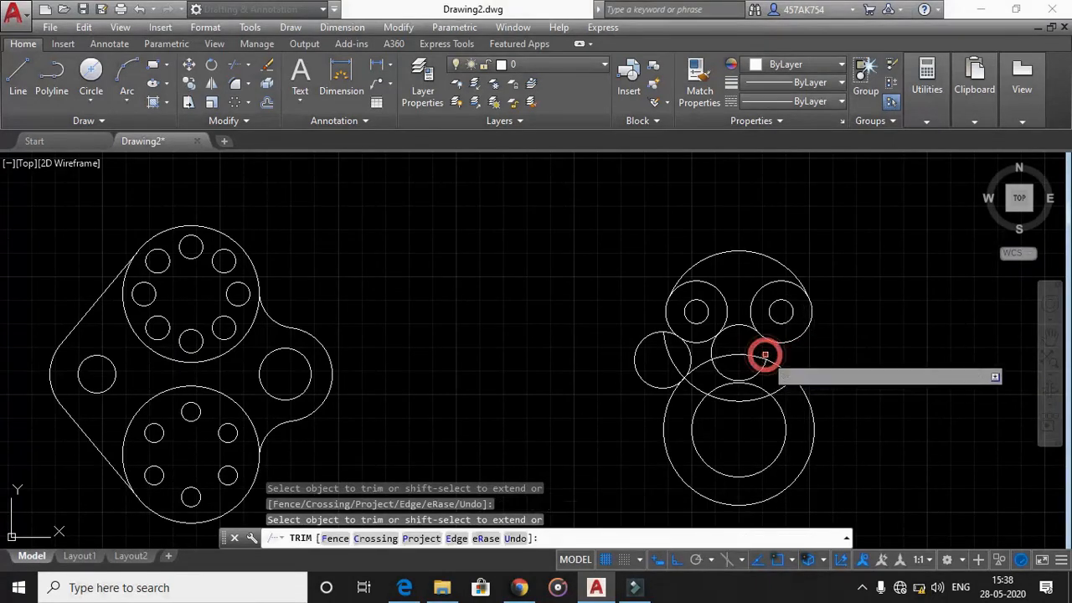
left_click(714, 351)
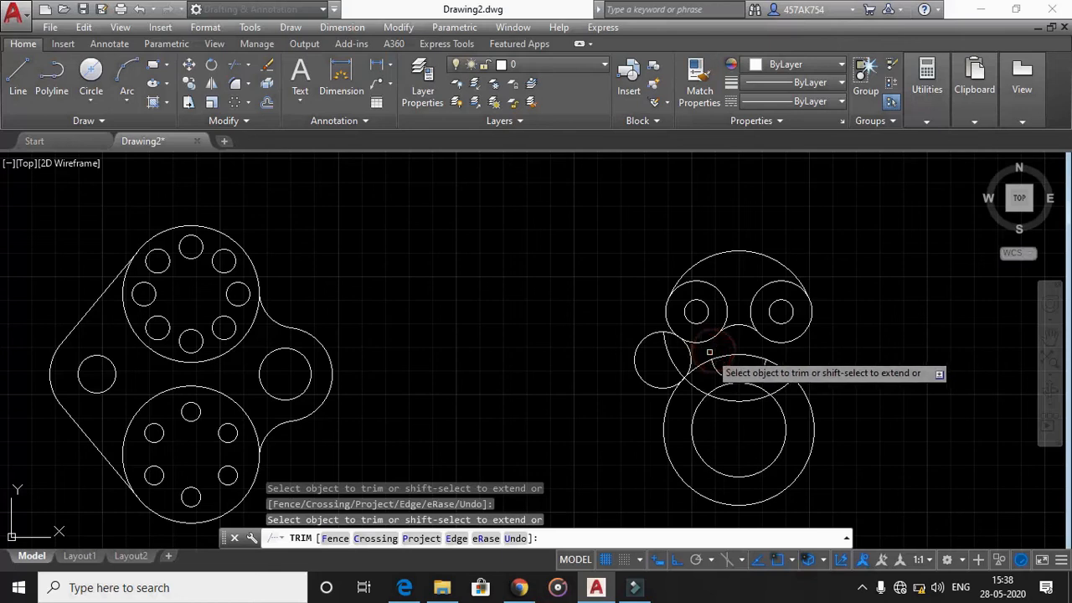
left_click(670, 384)
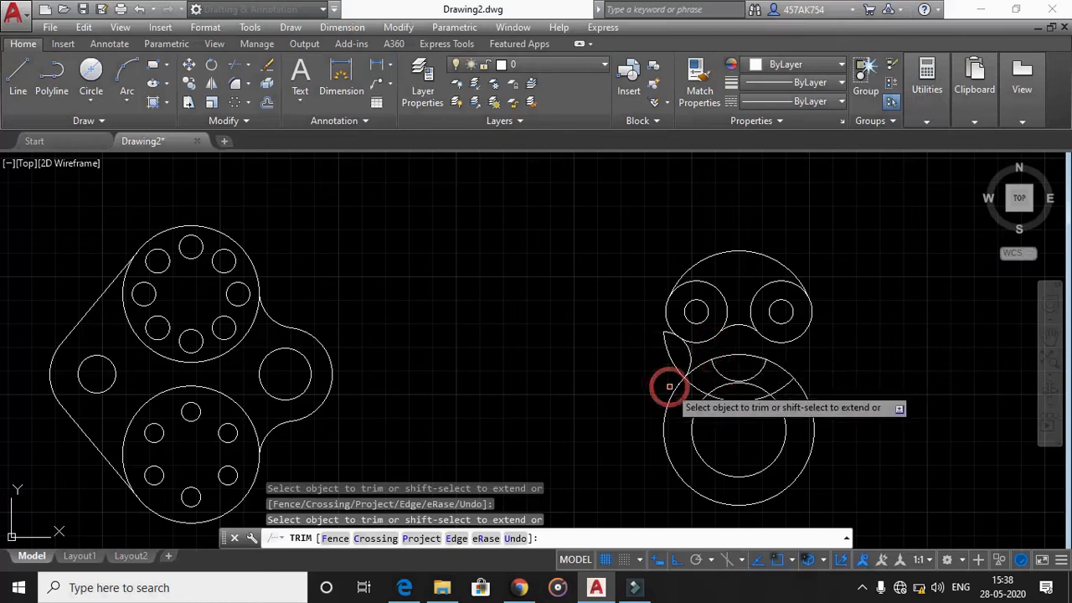
key("Escape")
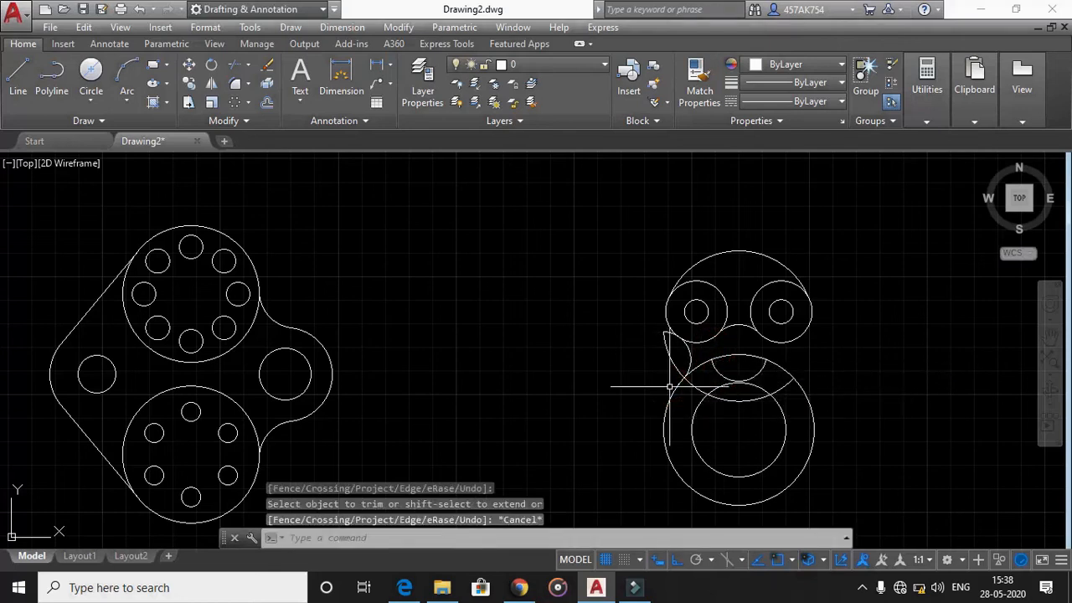
Delete the leftover lower arcs of the radius 32 and middle radius 12 circles that cross the large central circle.
left_click(675, 365)
left_click(724, 368)
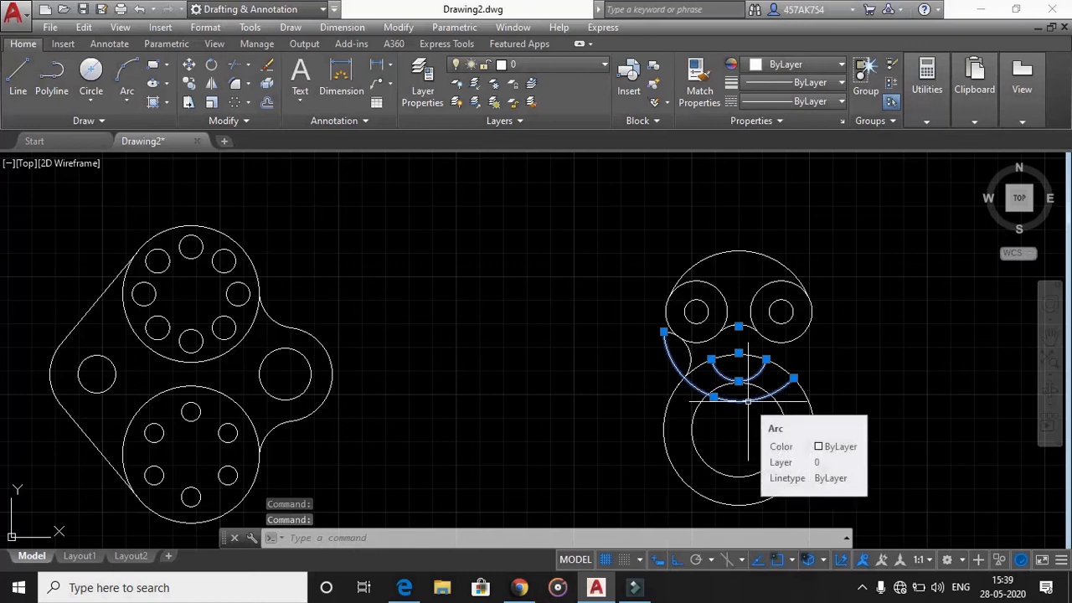
key("Delete")
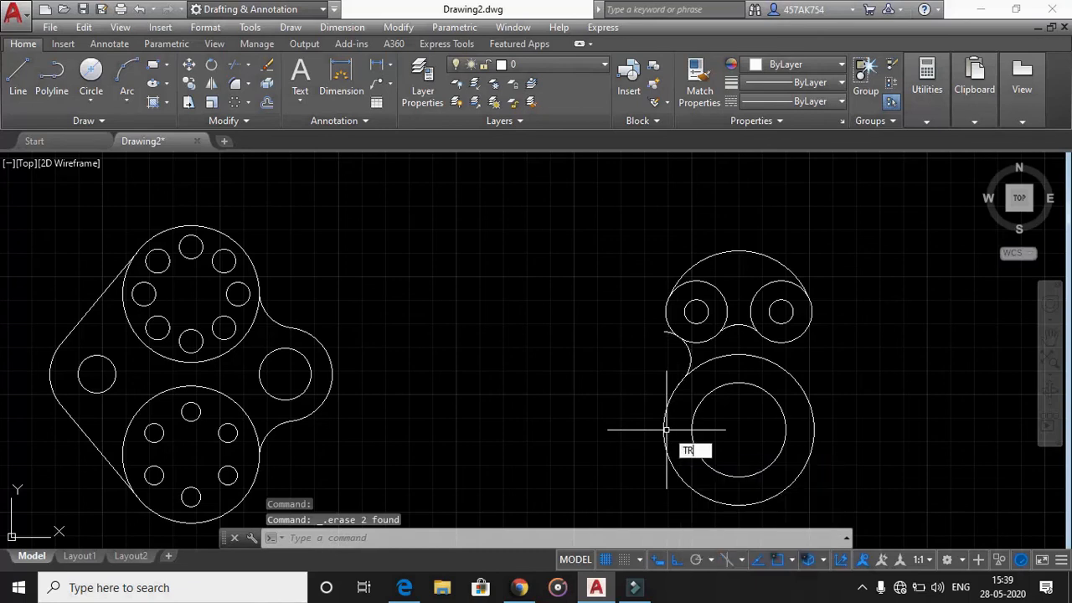
Trim the stub of the left radius 12 arc that extends past the left upper boss.
type("TR")
key("Return")
key("Return")
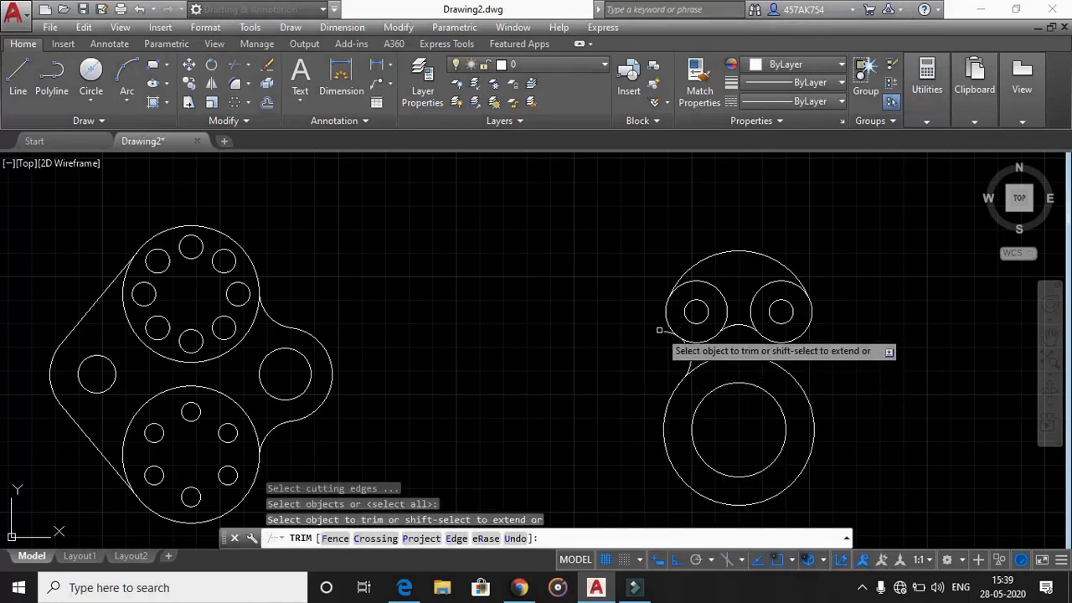
left_click(667, 328)
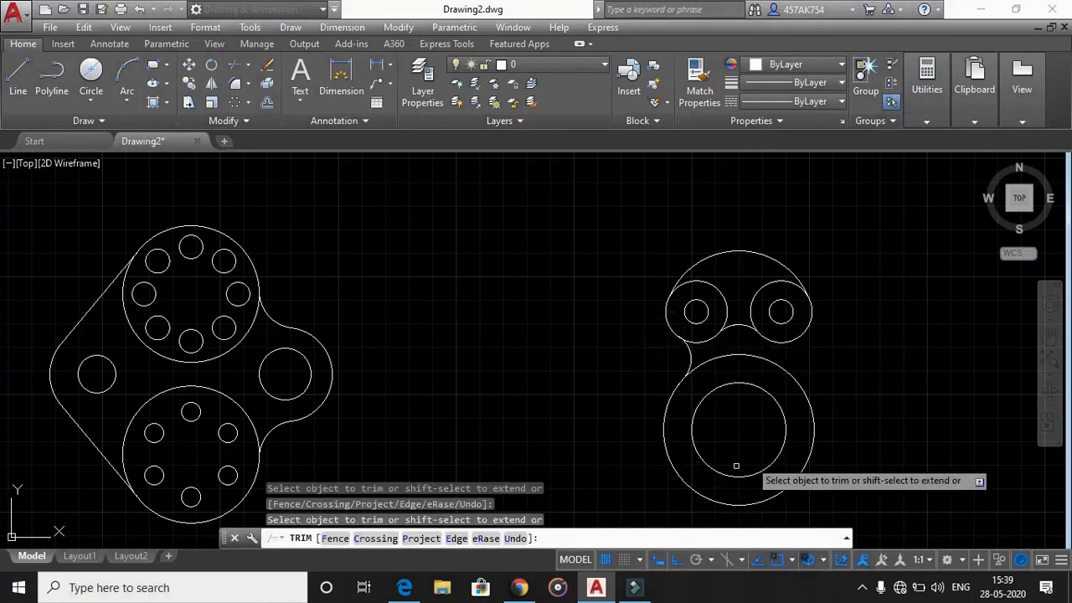
Check the bracket in the reference PDF and draw a vertical line from the right upper boss's outer quadrant down past the large central circle's right edge.
left_click(405, 587)
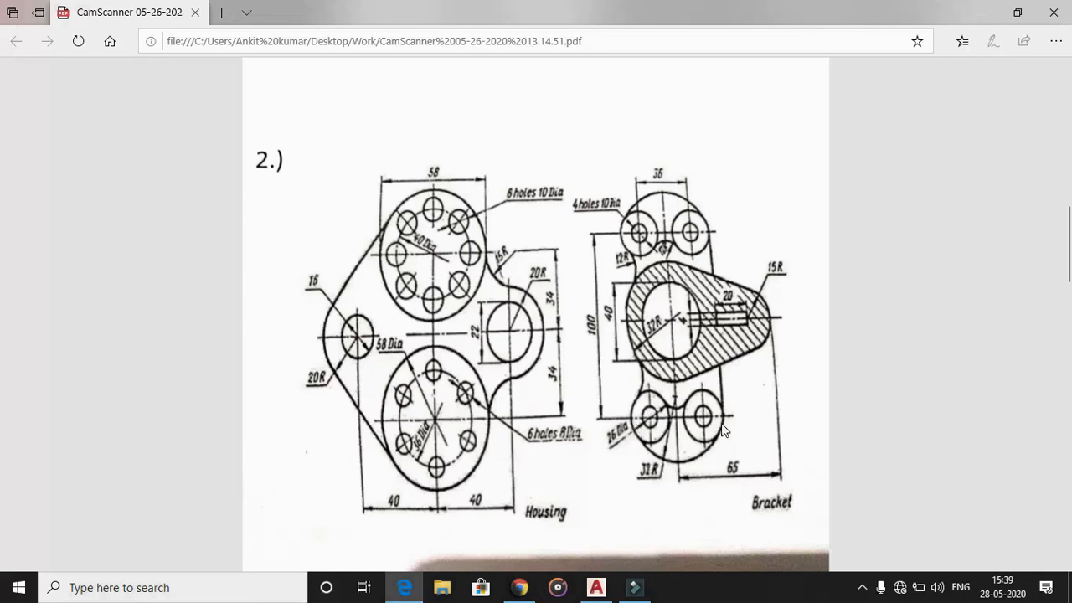
key("alt+Tab")
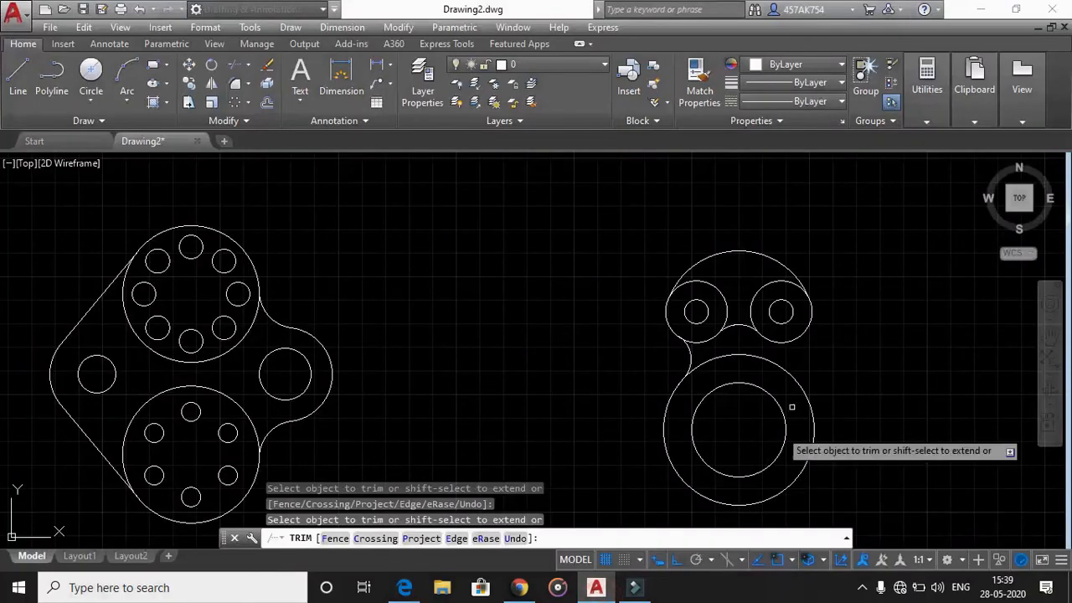
key("Escape")
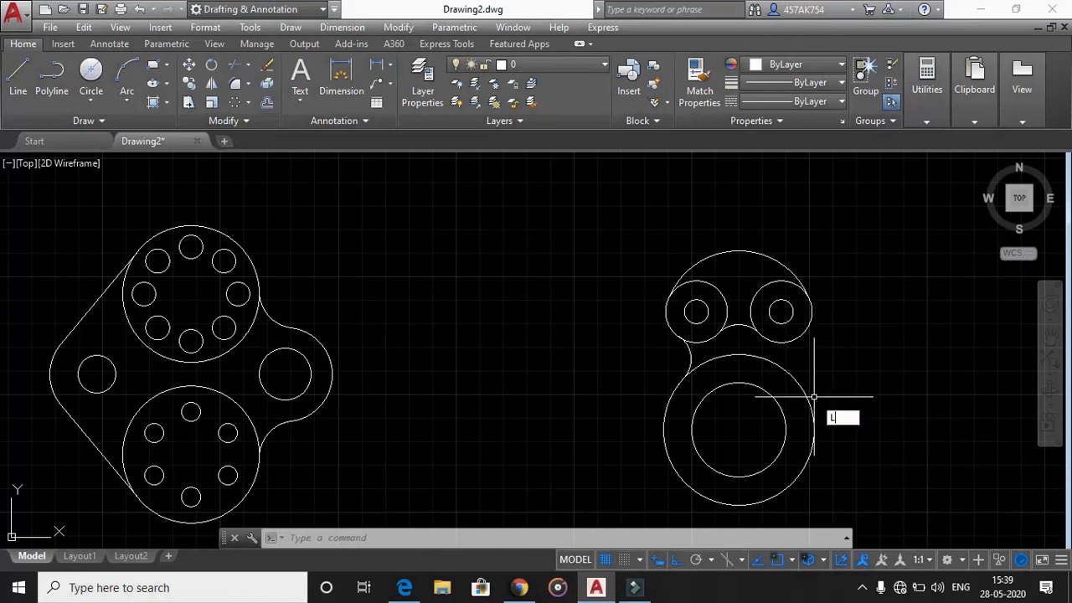
key("Return")
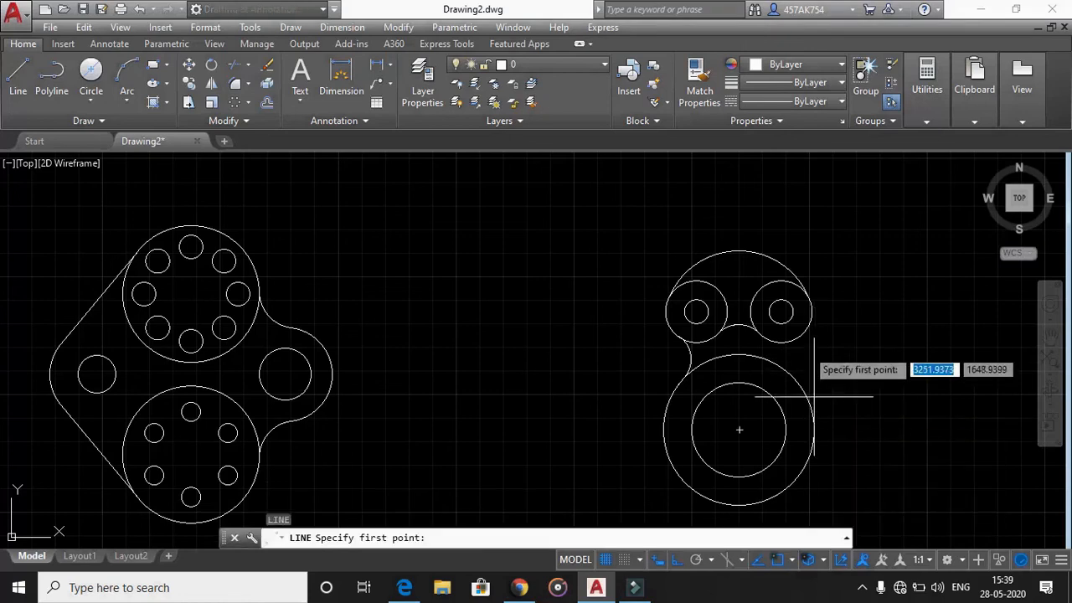
left_click(811, 312)
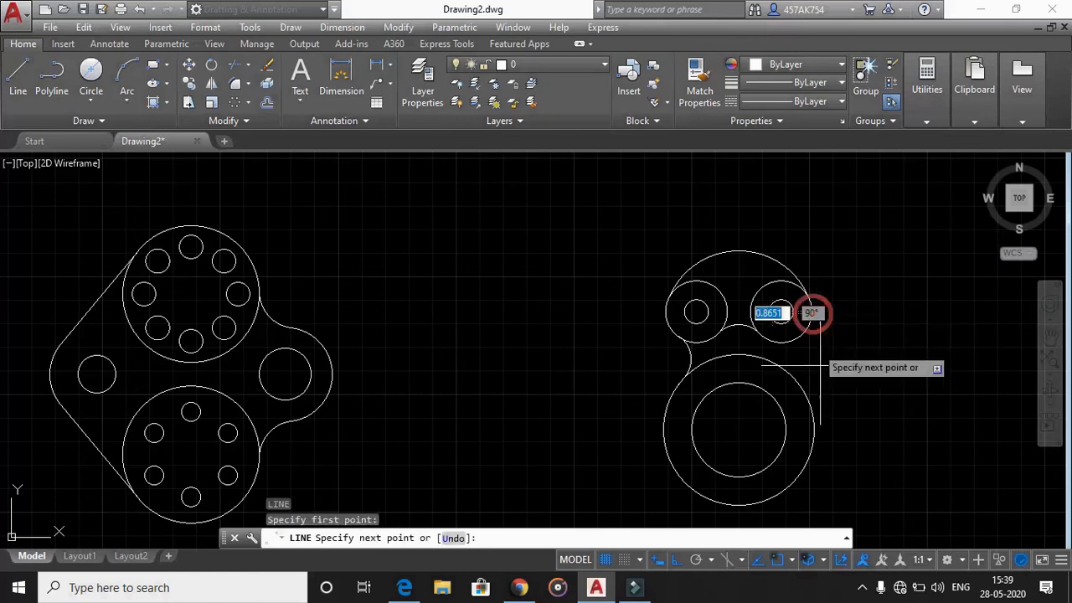
left_click(810, 501)
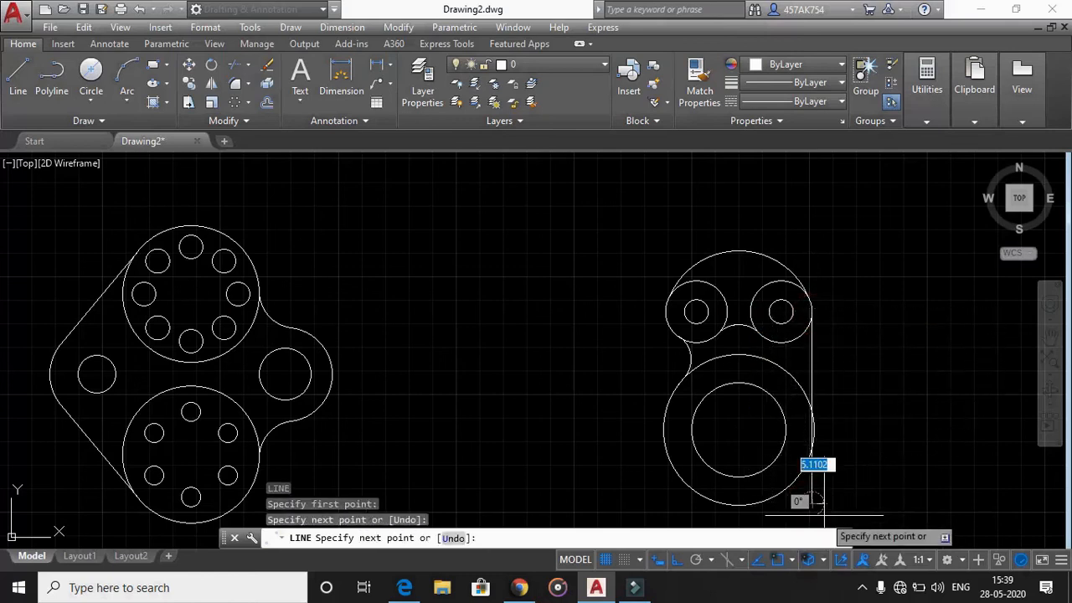
key("Escape")
Trim the vertical line where it crosses the large central circle and delete the leftover piece below it.
type("tr")
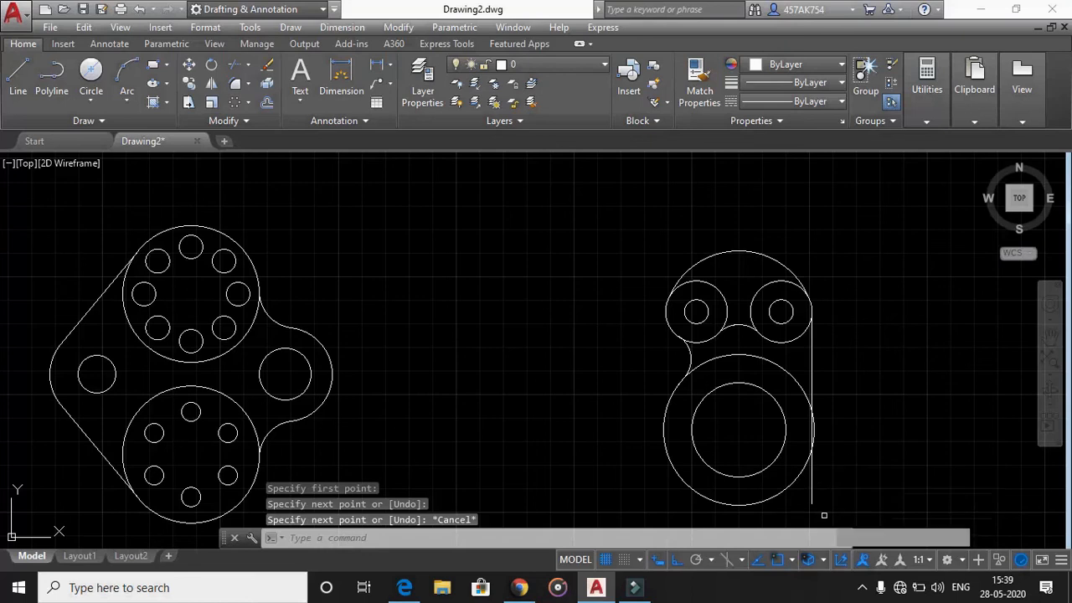
key("Return")
key("Return")
scroll(814, 434, "up", 4)
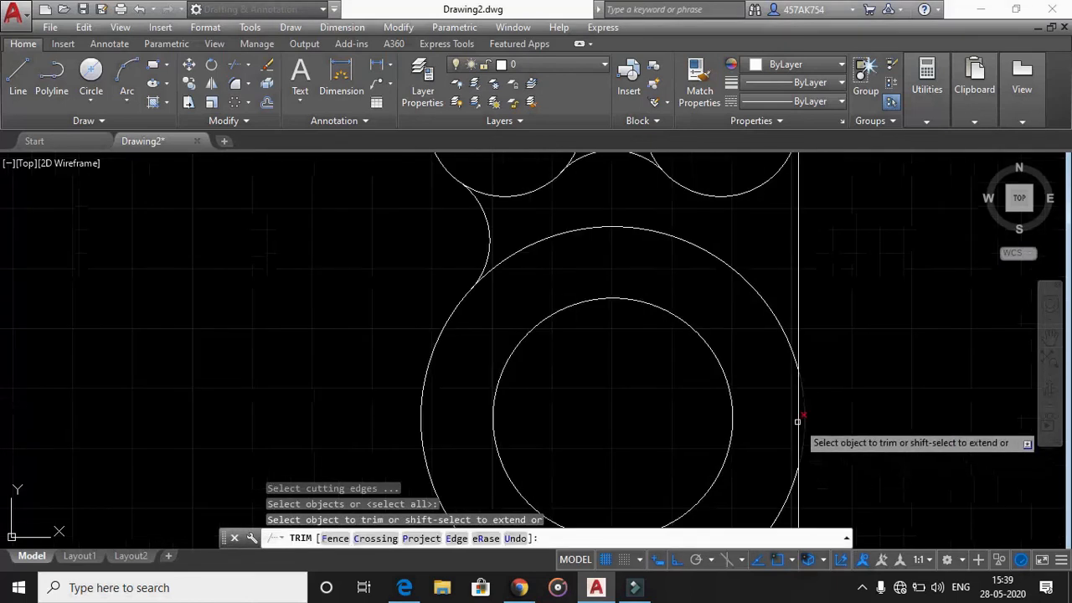
left_click(800, 421)
scroll(797, 421, "down", 4)
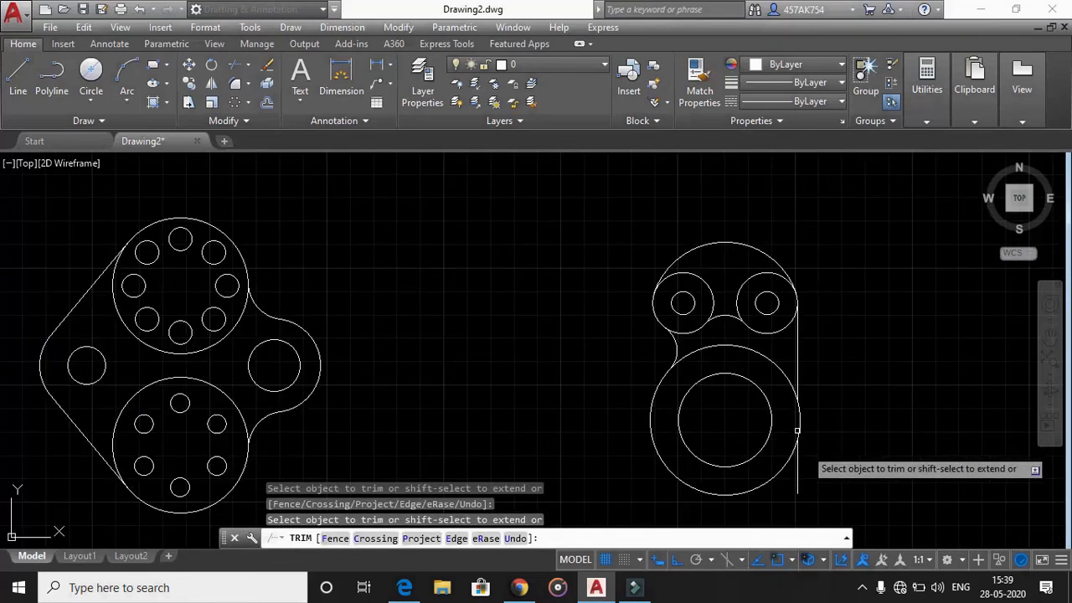
key("Escape")
left_click(797, 466)
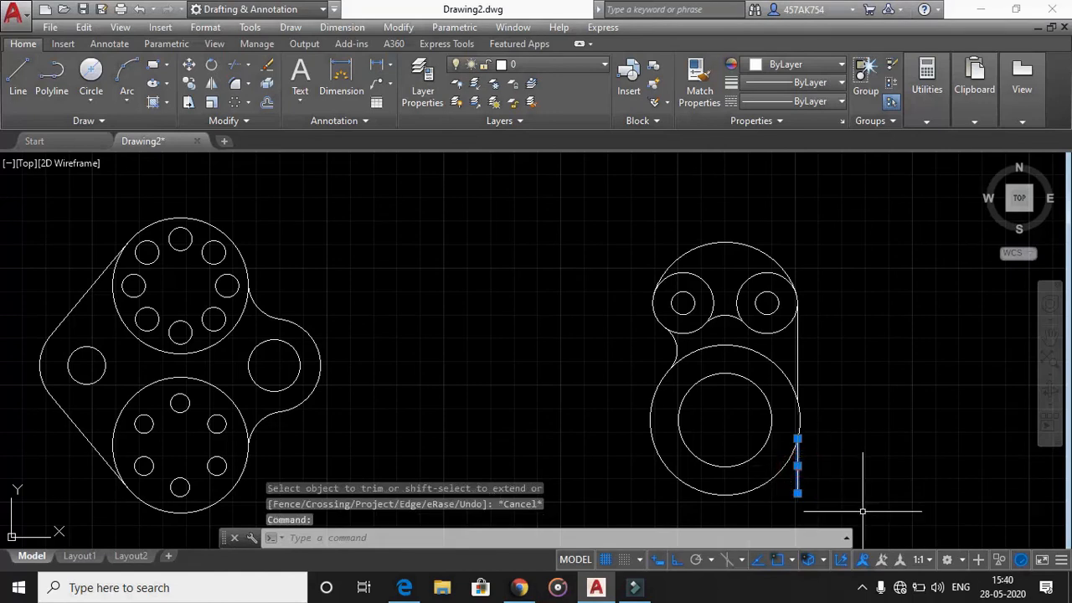
key("Delete")
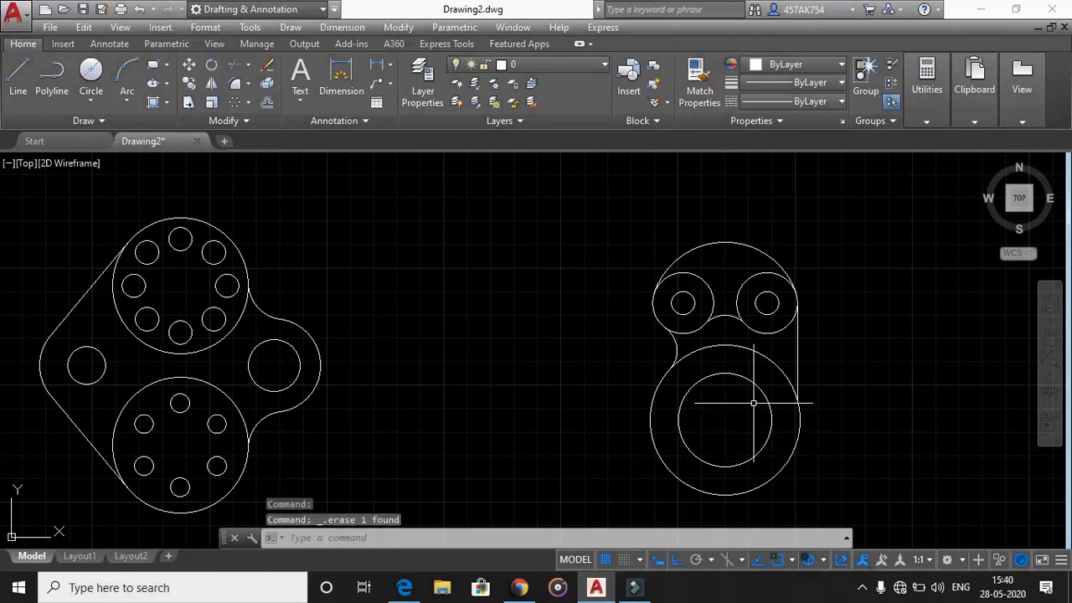
Mirror the bracket's upper lobe, bosses, fillets and straight edge about the central circle's horizontal centreline, keeping the source objects.
scroll(510, 352, "down", 2)
scroll(629, 247, "down", 4)
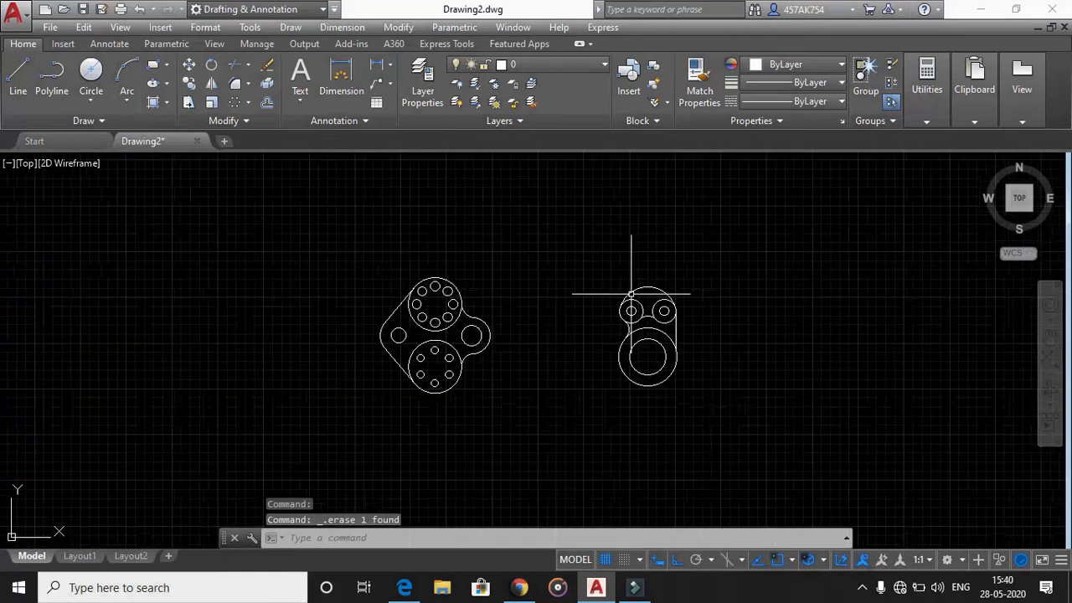
scroll(659, 365, "up", 5)
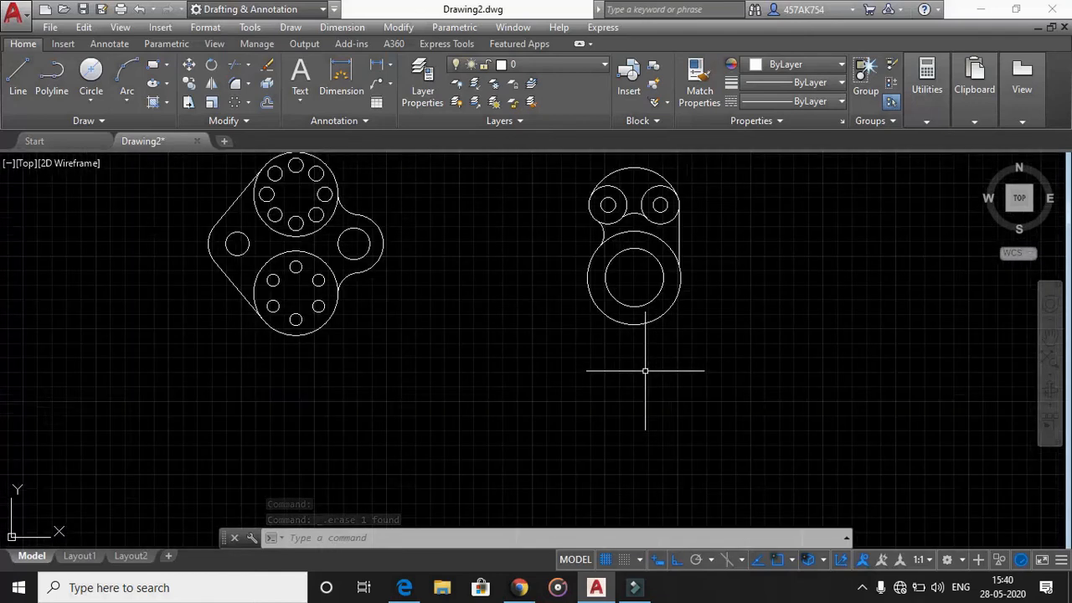
left_click(212, 83)
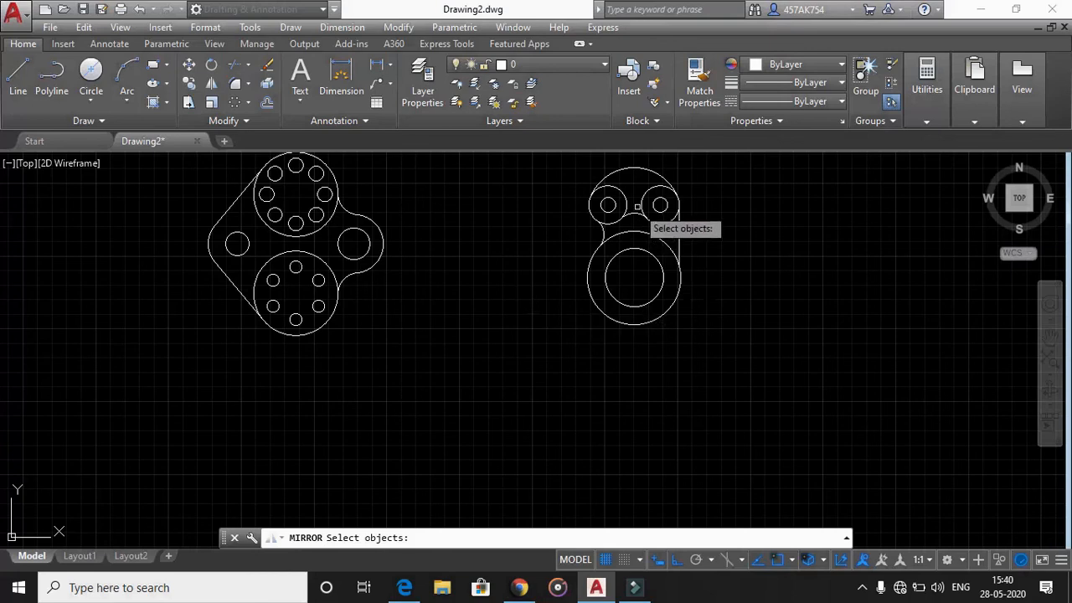
left_click(751, 184)
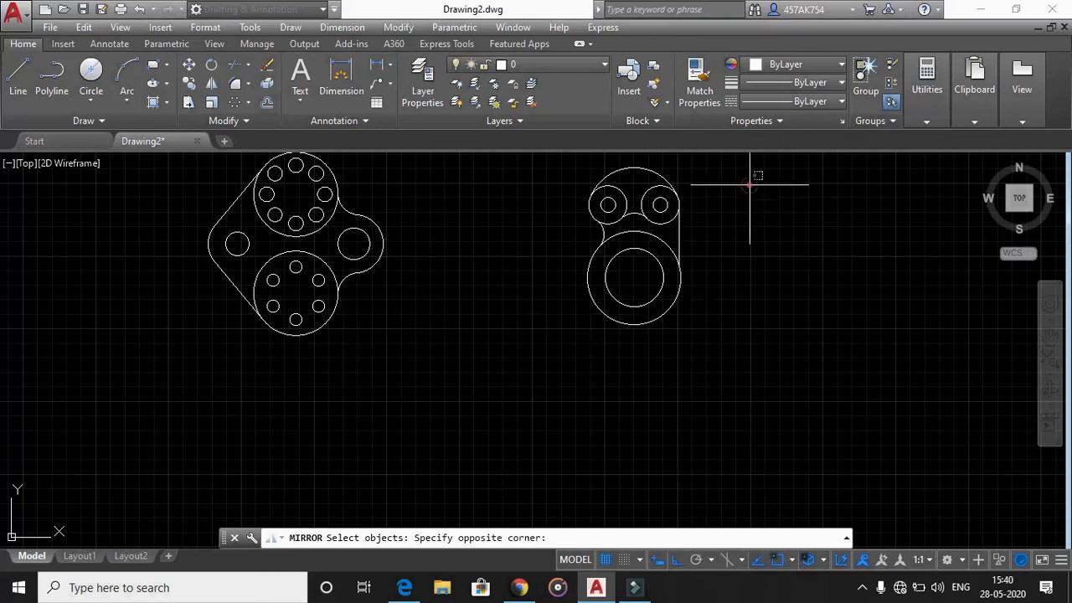
left_click(566, 224)
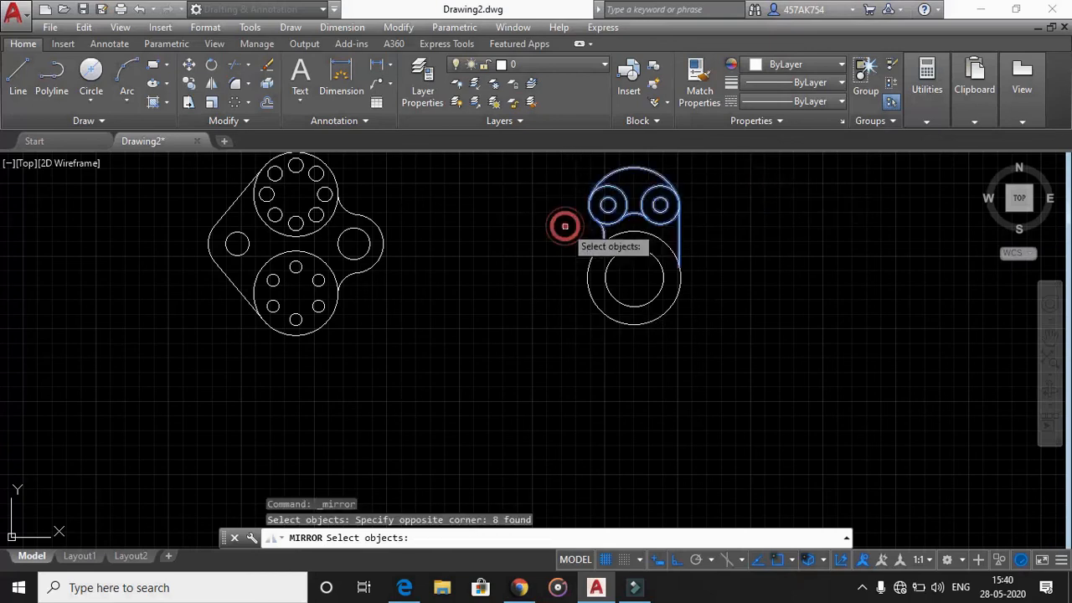
key("Return")
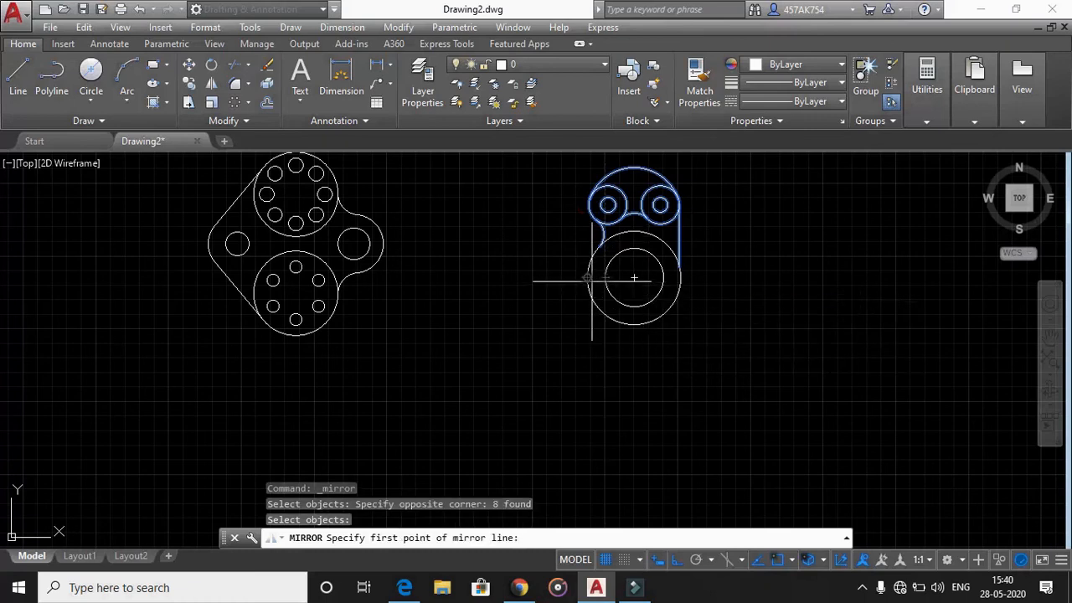
left_click(680, 278)
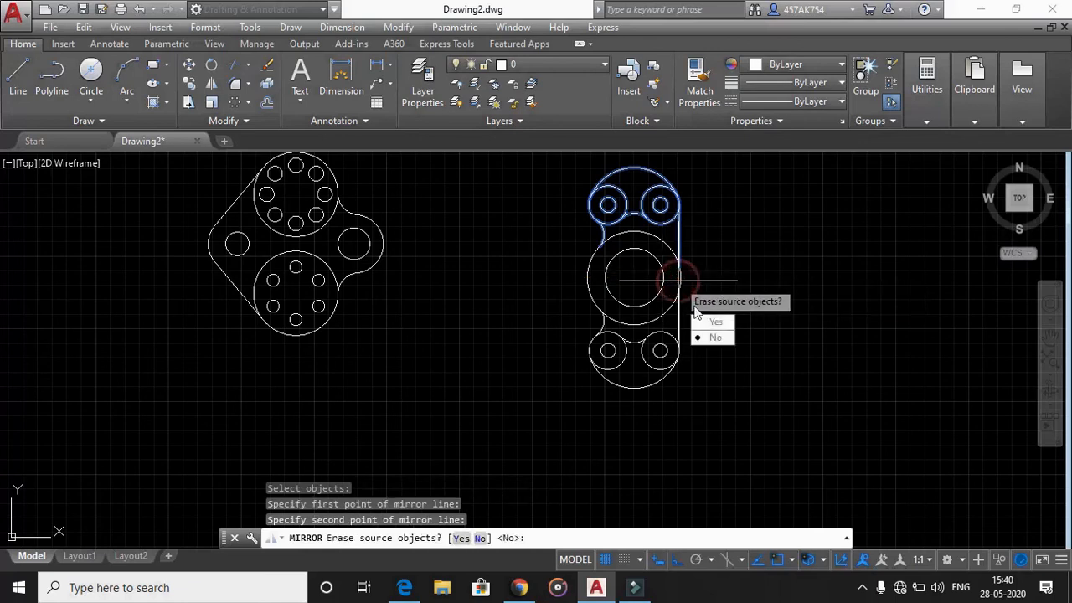
left_click(709, 337)
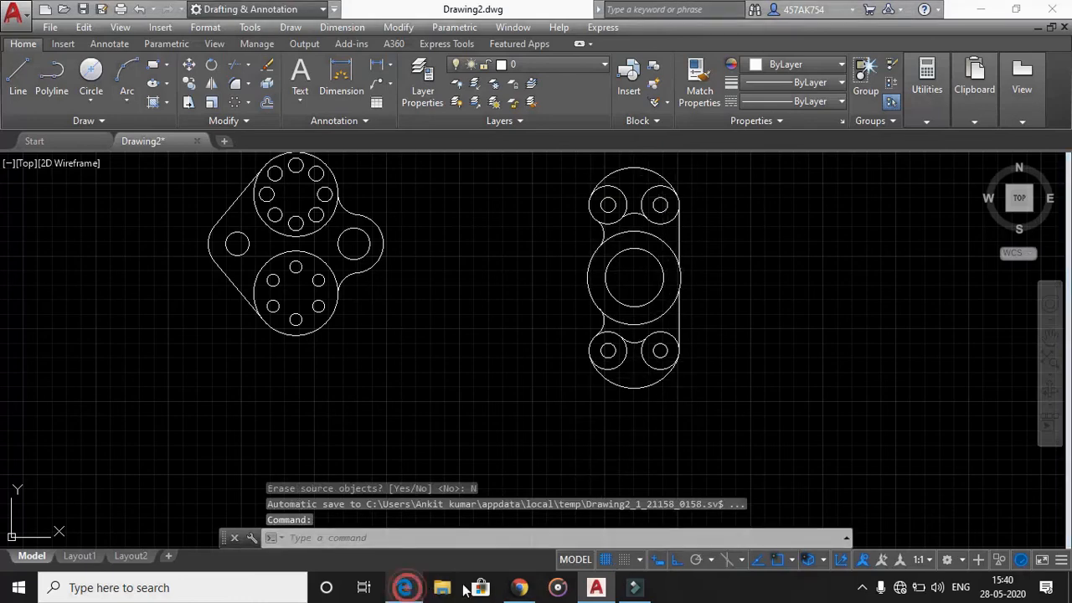
Examine the bracket's tapered end in the reference PDF and view the drawing's dimension styles in AutoCAD.
left_click(405, 587)
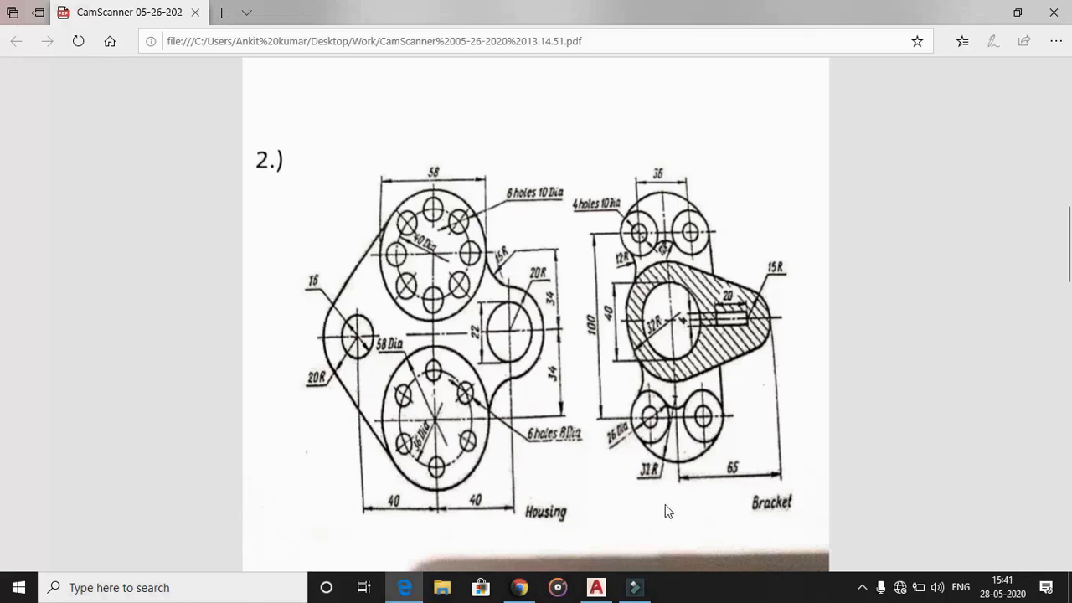
left_click(595, 589)
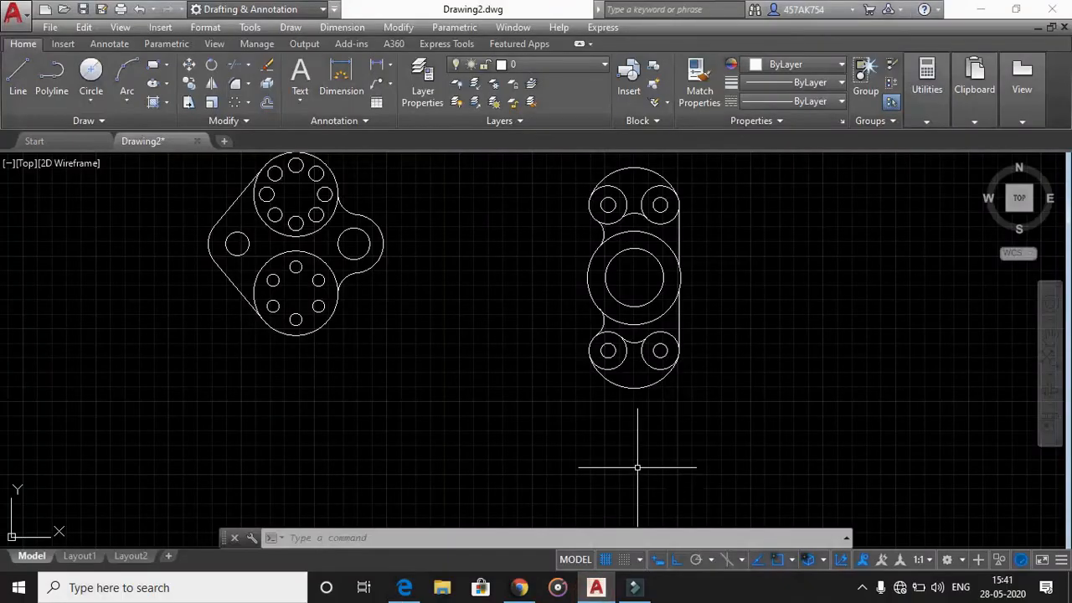
type("d")
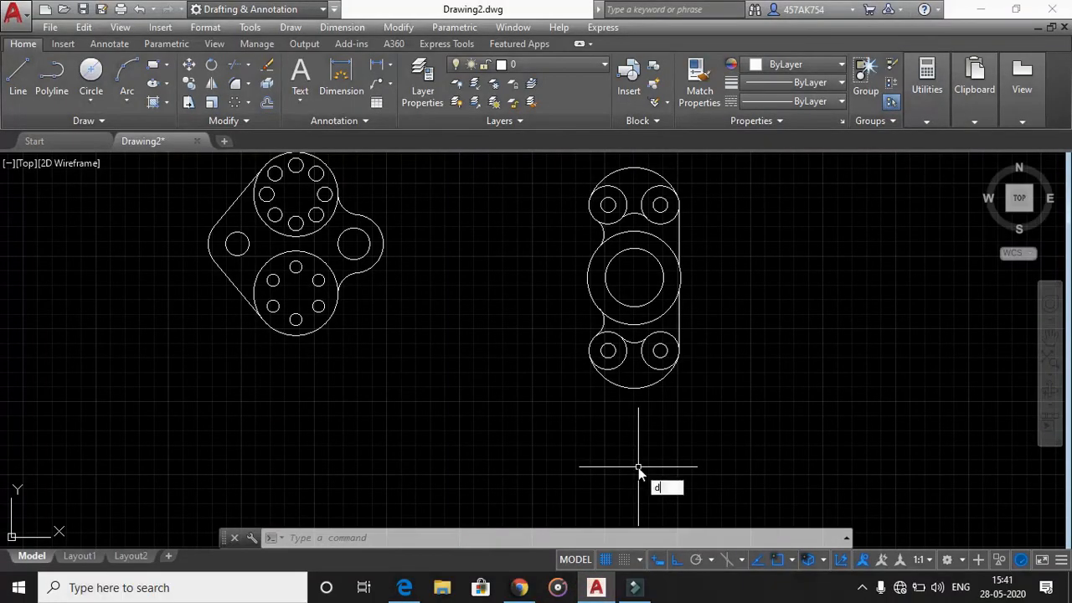
key("Return")
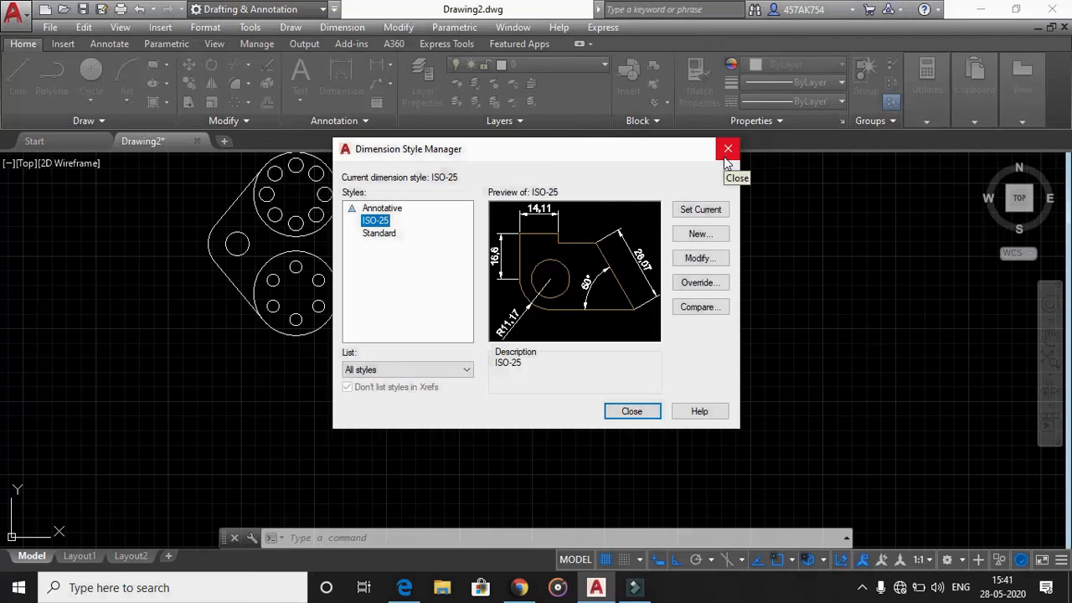
left_click(632, 411)
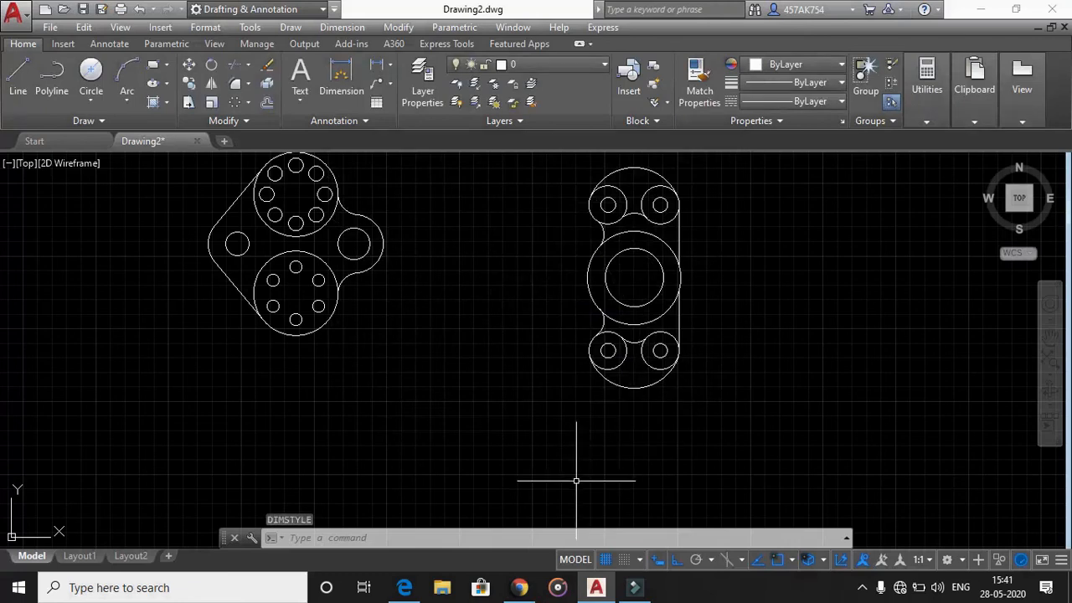
Draw a radius 15 circle centred 50 units to the right of the bracket's central circle centre.
type("c")
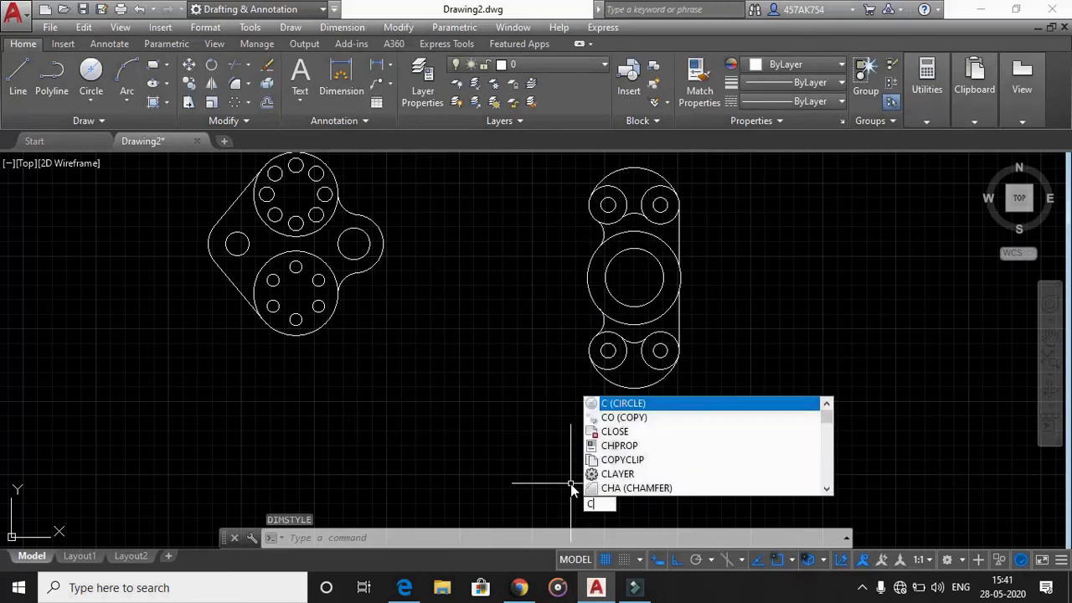
key("Return")
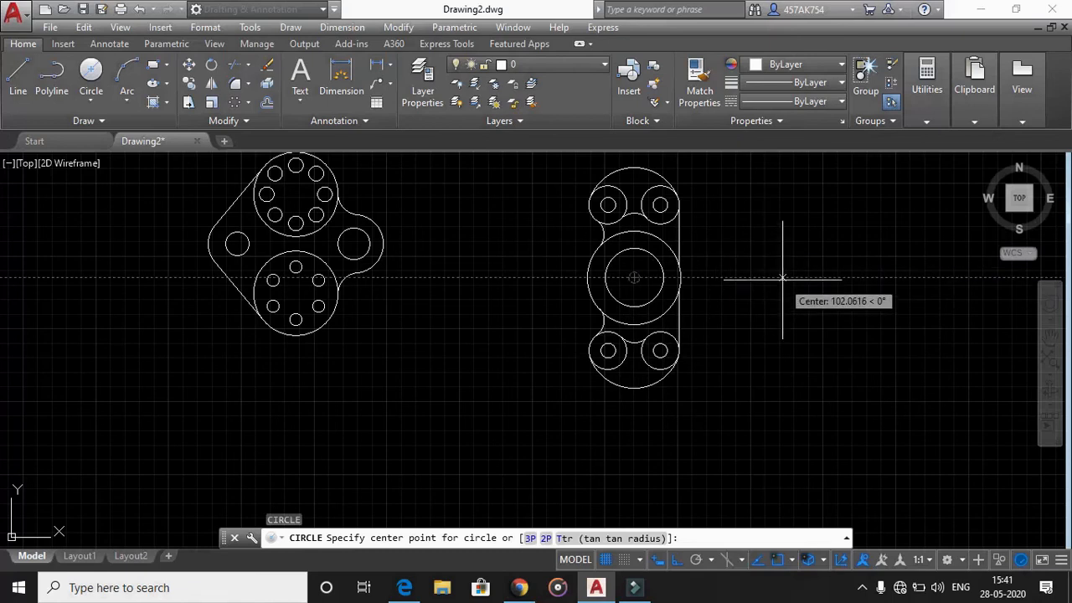
type("50")
key("Return")
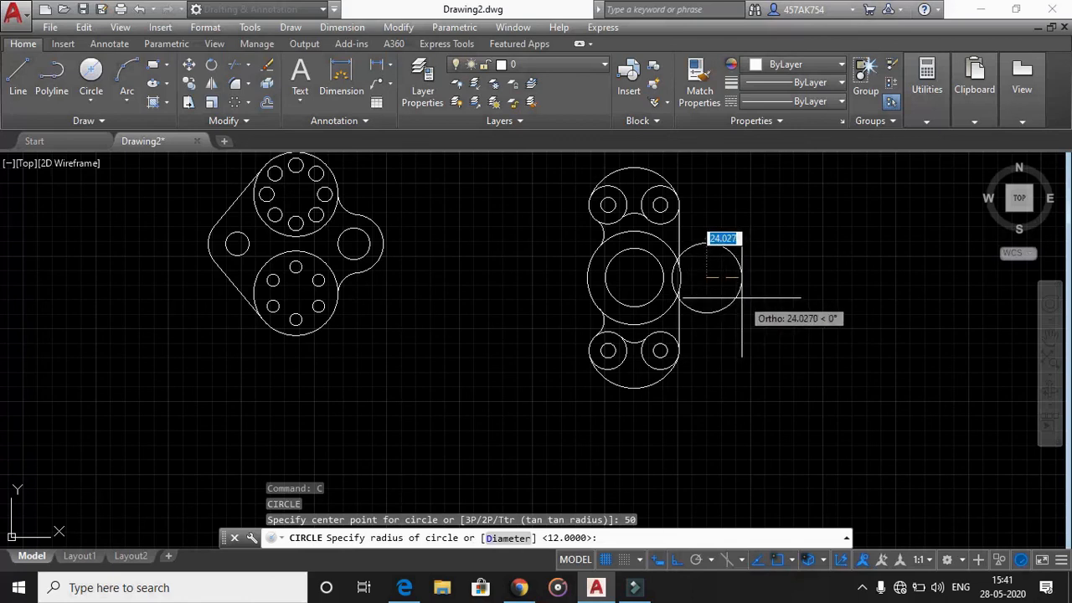
type("15")
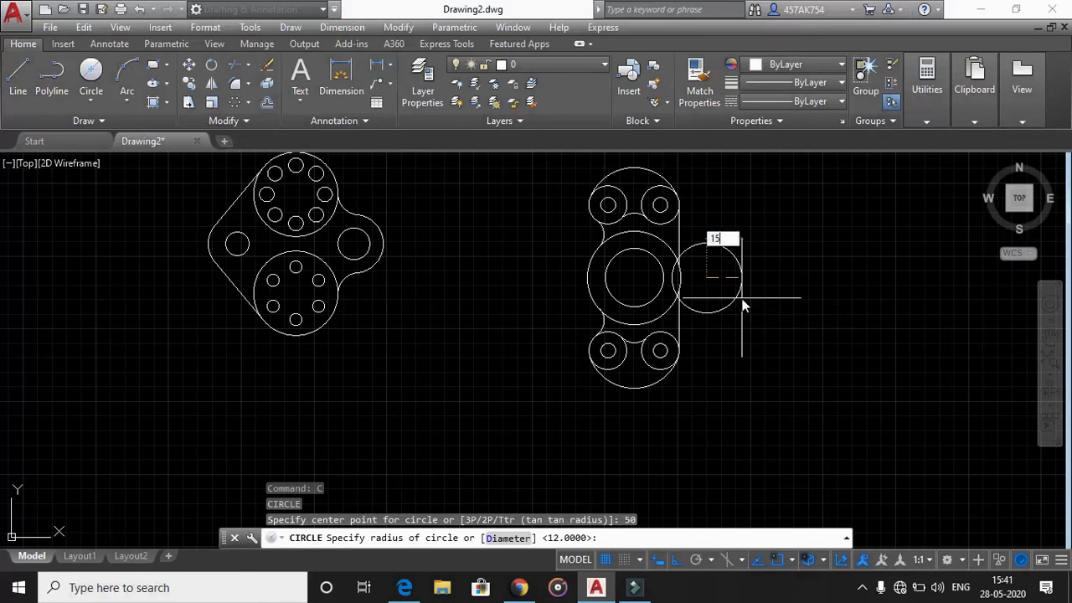
key("Return")
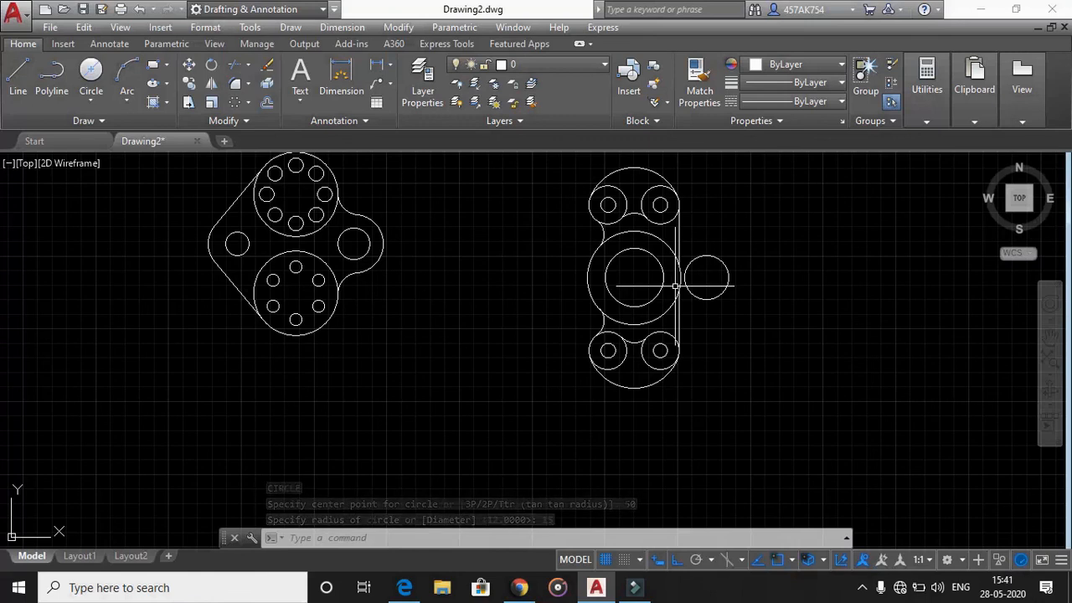
Draw a line tangent to the upper sides of the large central circle and the radius 15 circle.
type("l")
key("Return")
type("tan")
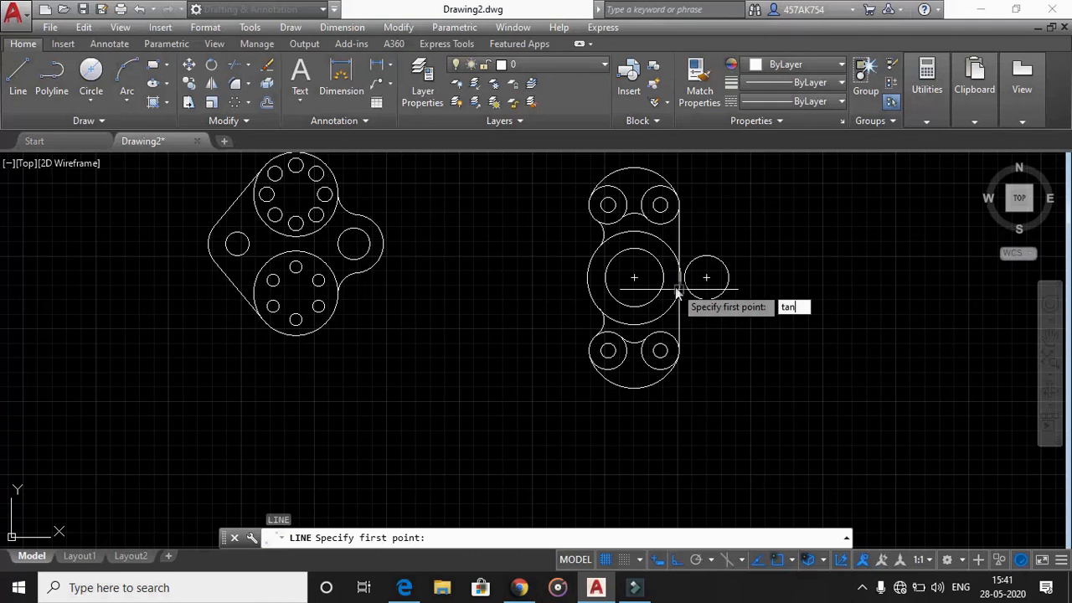
key("Return")
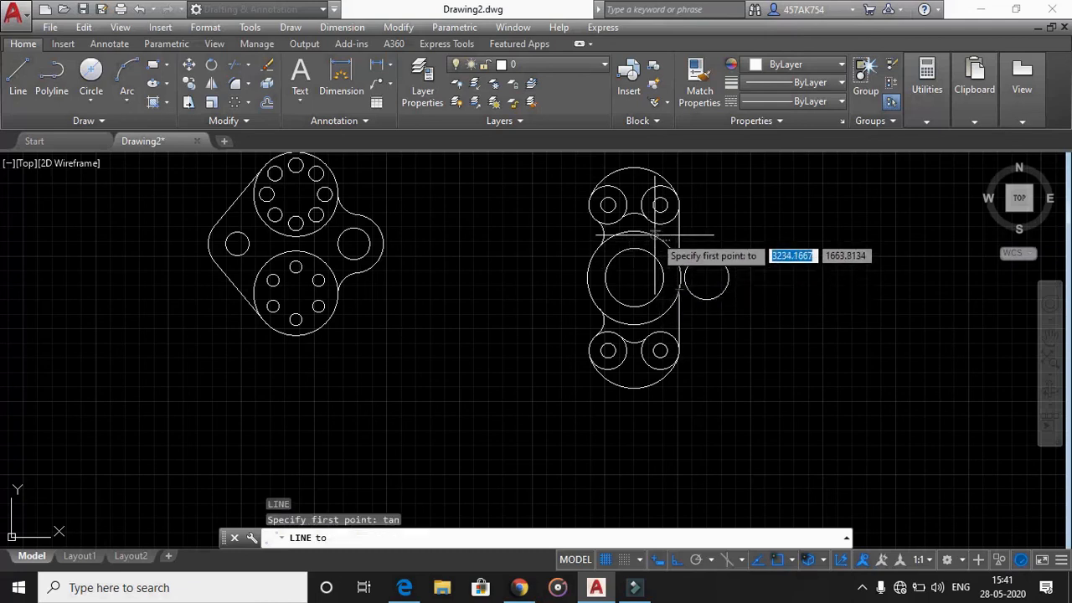
left_click(651, 240)
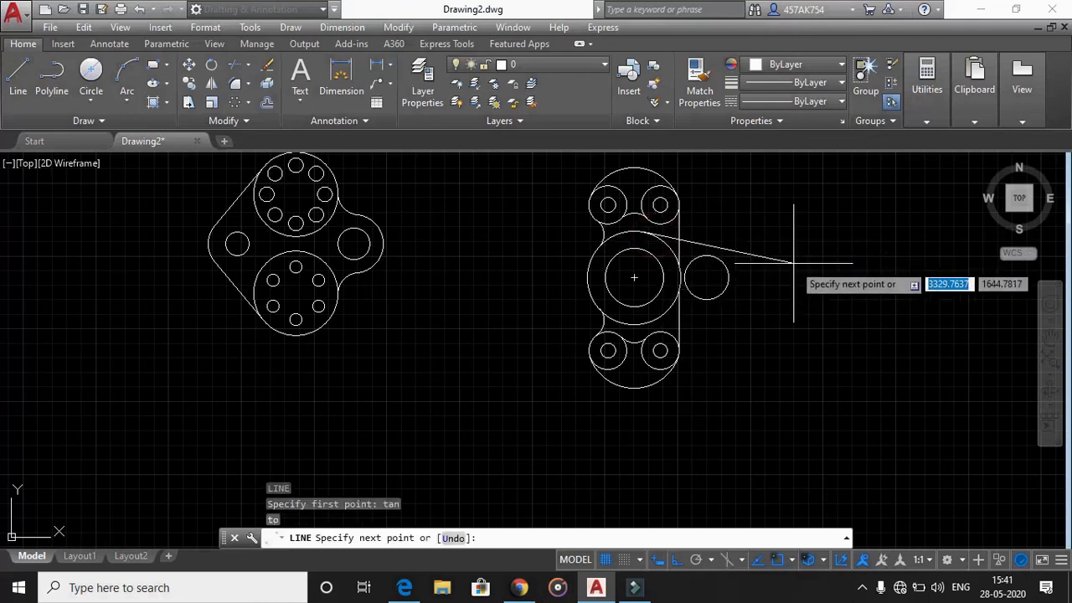
type("tan")
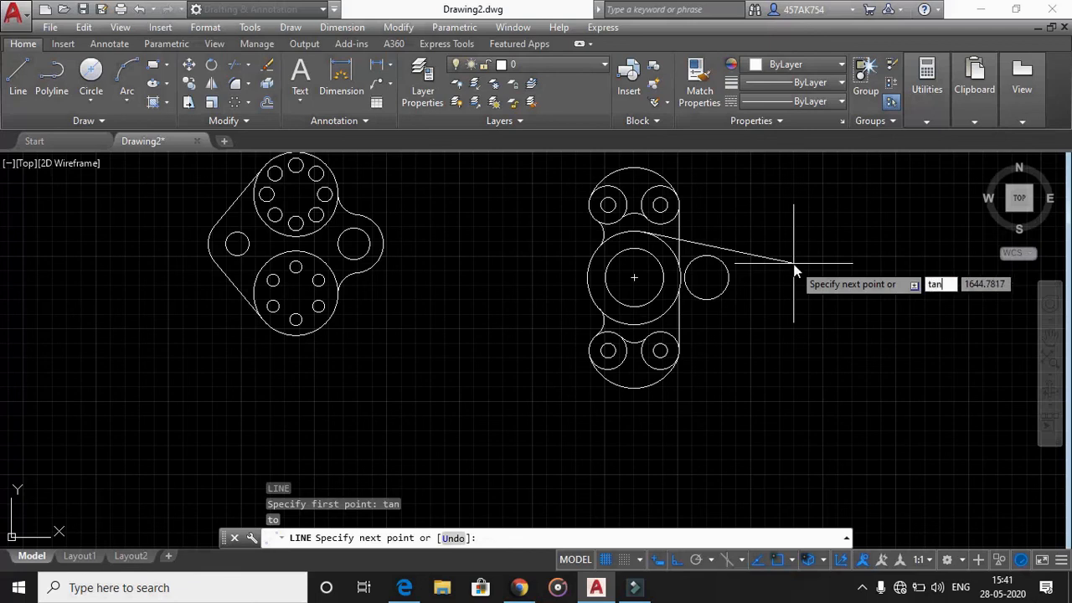
key("Return")
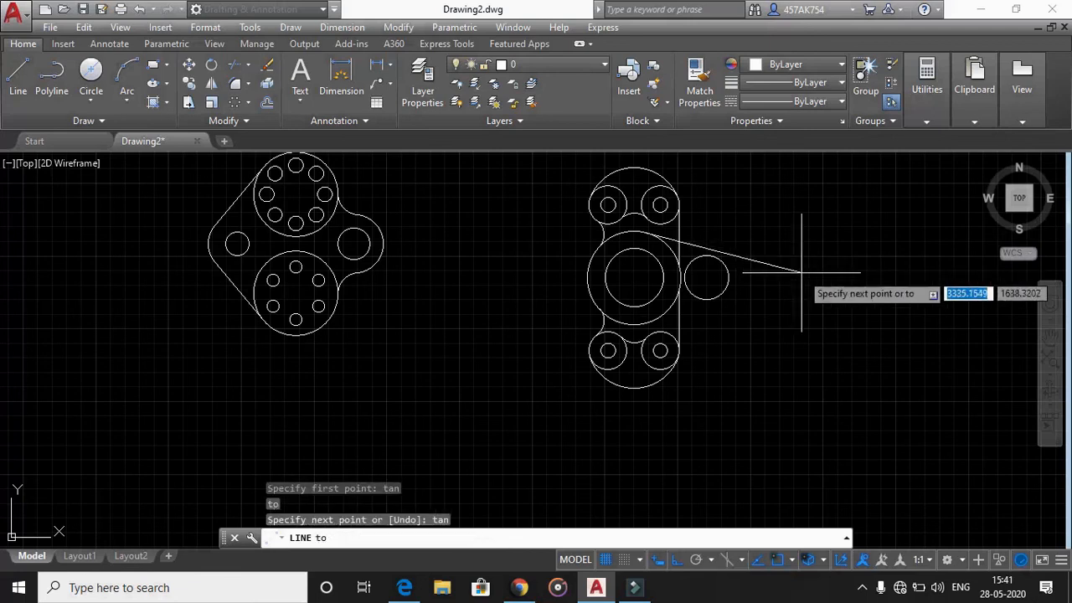
left_click(718, 255)
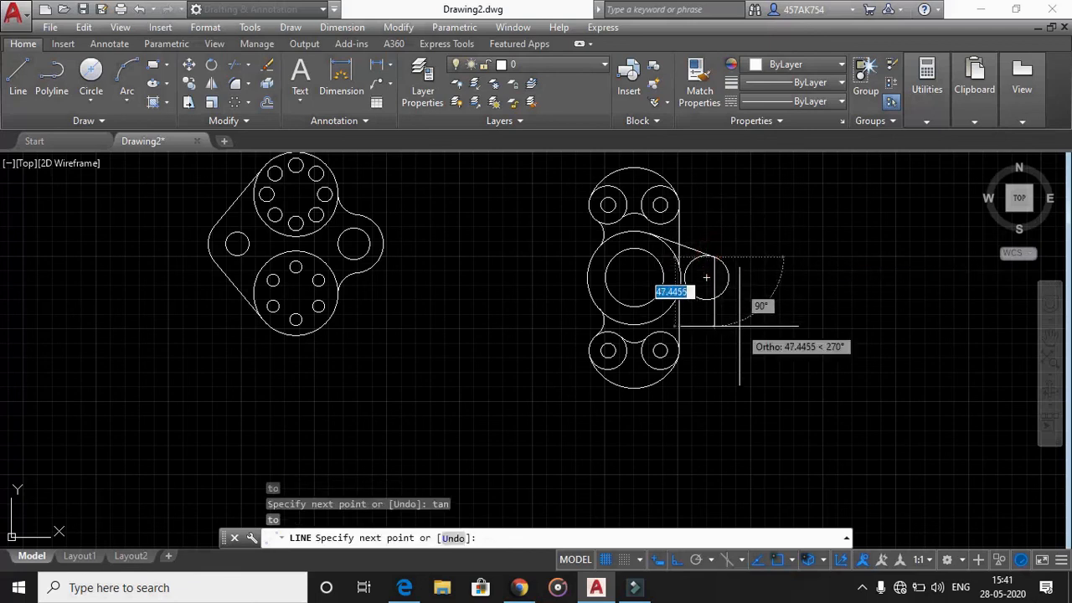
Draw a line tangent to the lower sides of the large central circle and the radius 15 circle.
key("Escape")
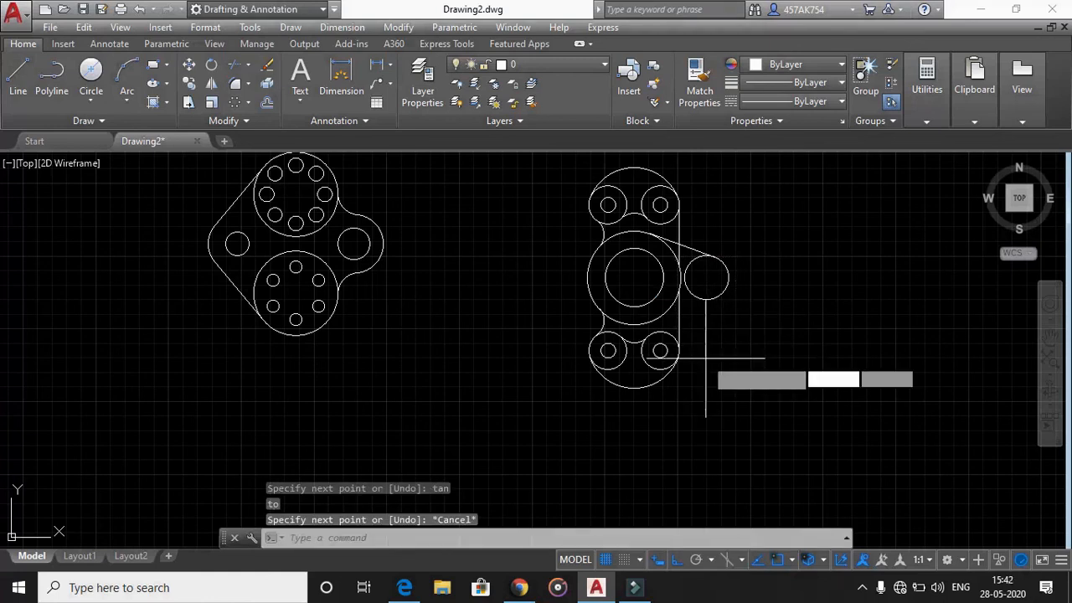
key("Return")
type("tan")
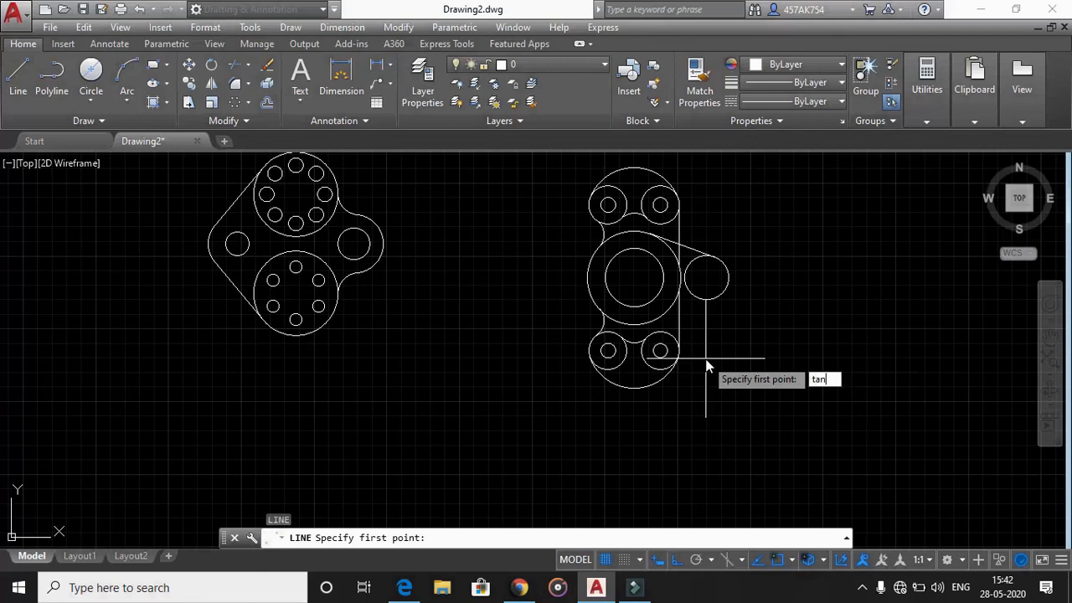
key("Return")
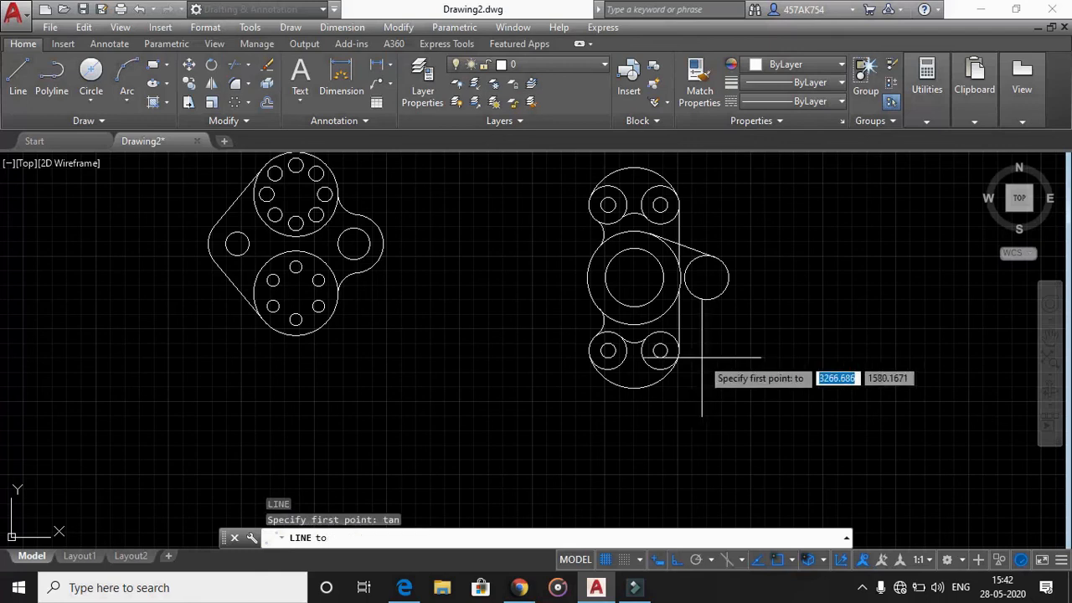
left_click(648, 320)
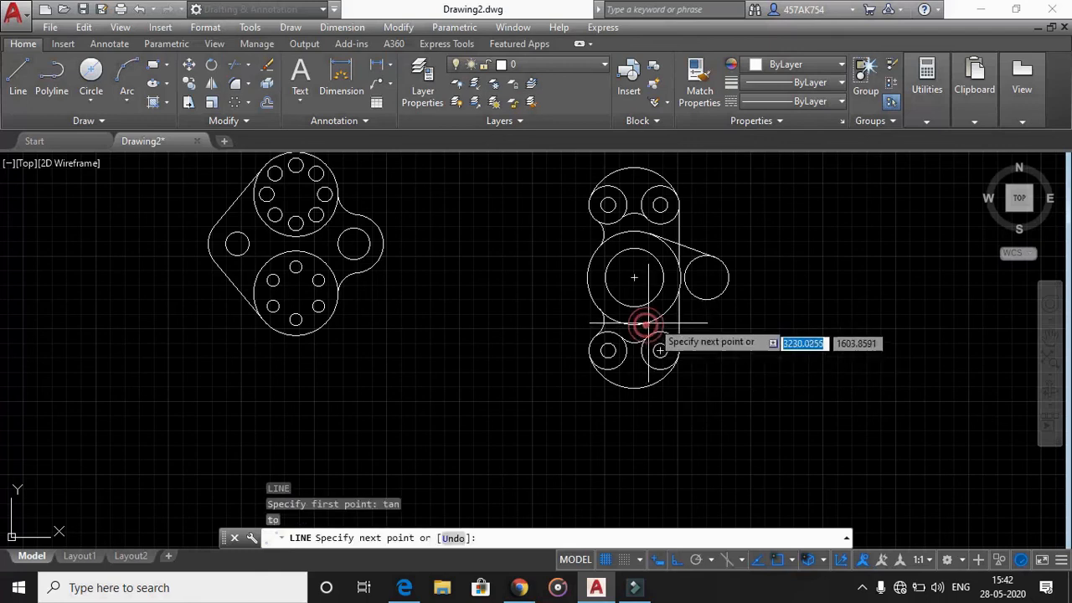
left_click(718, 300)
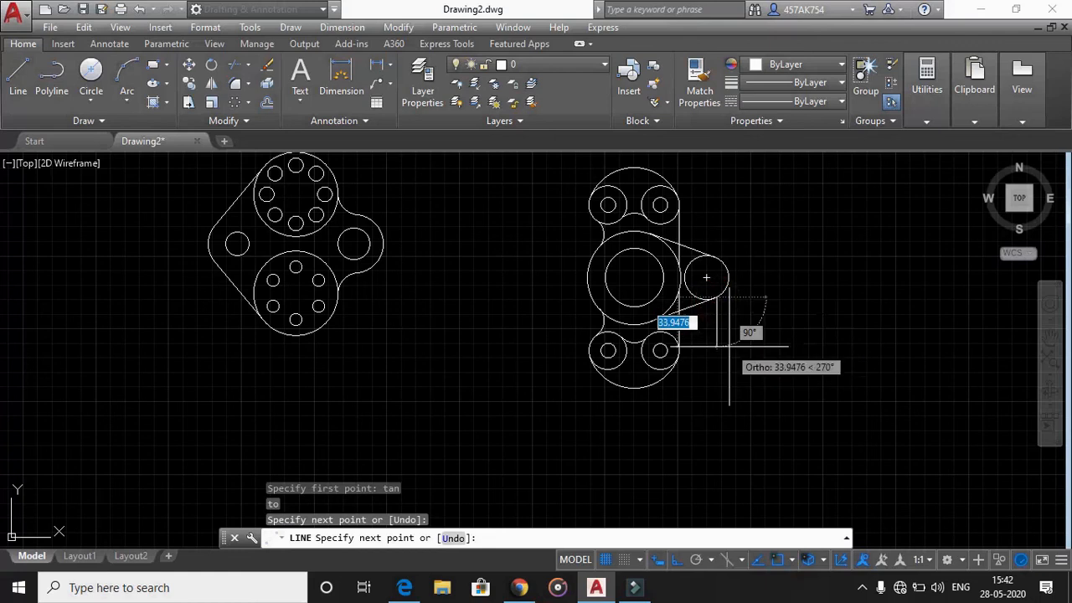
key("Escape")
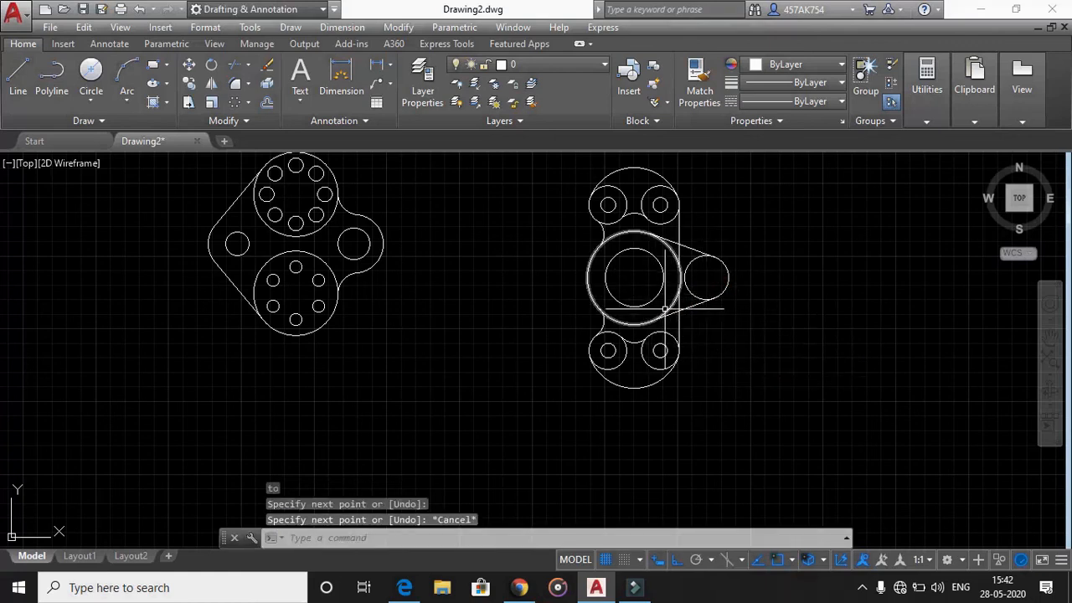
Trim the straight edge and the inner arcs of the large central and radius 15 circles inside the bracket's tapered outline.
type("tr")
key("Return")
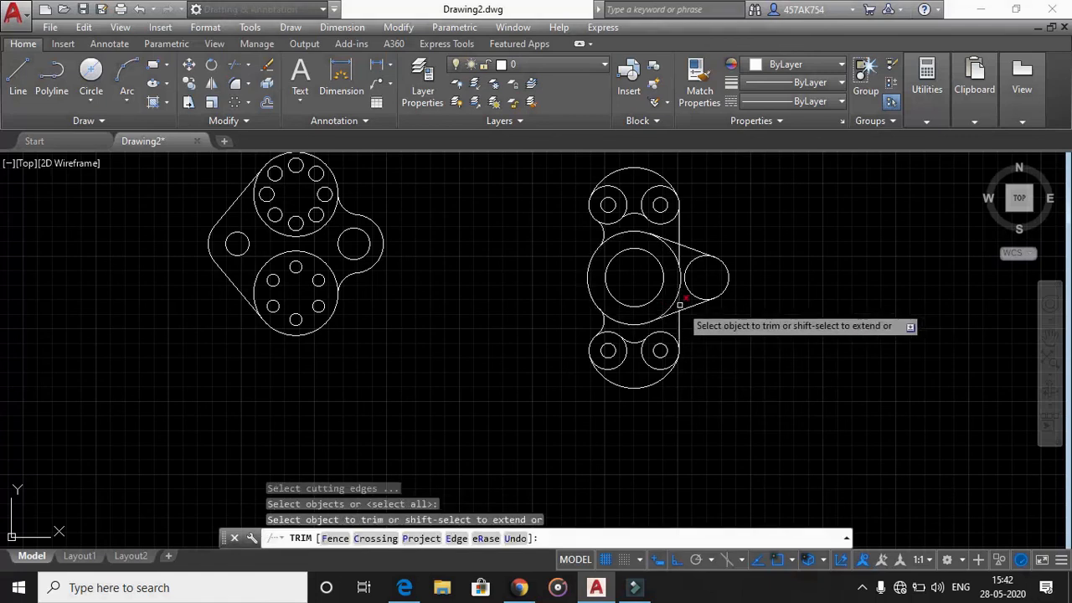
left_click(680, 289)
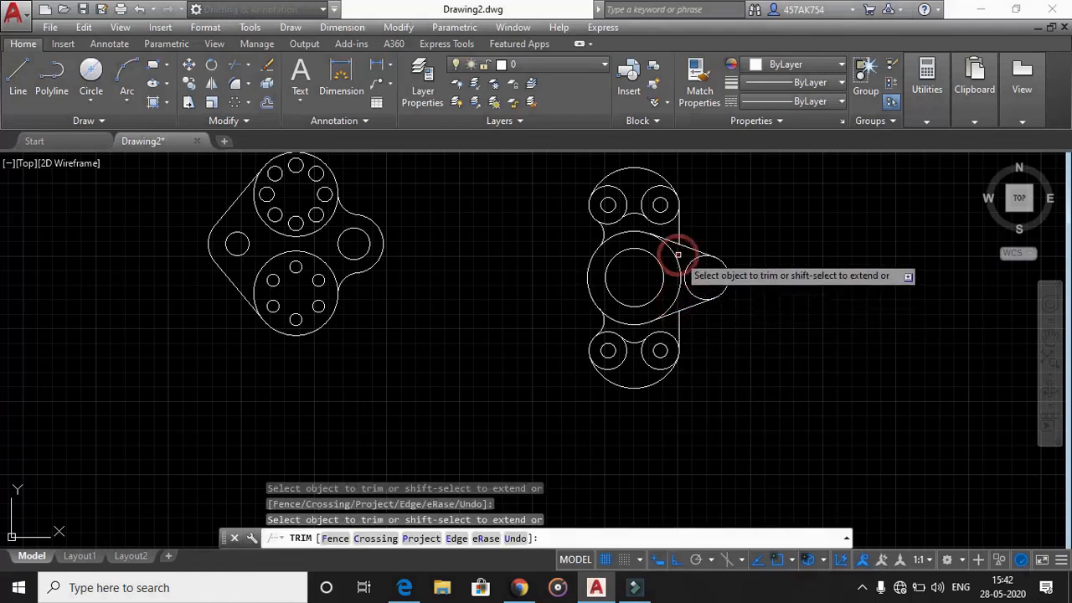
left_click(679, 256)
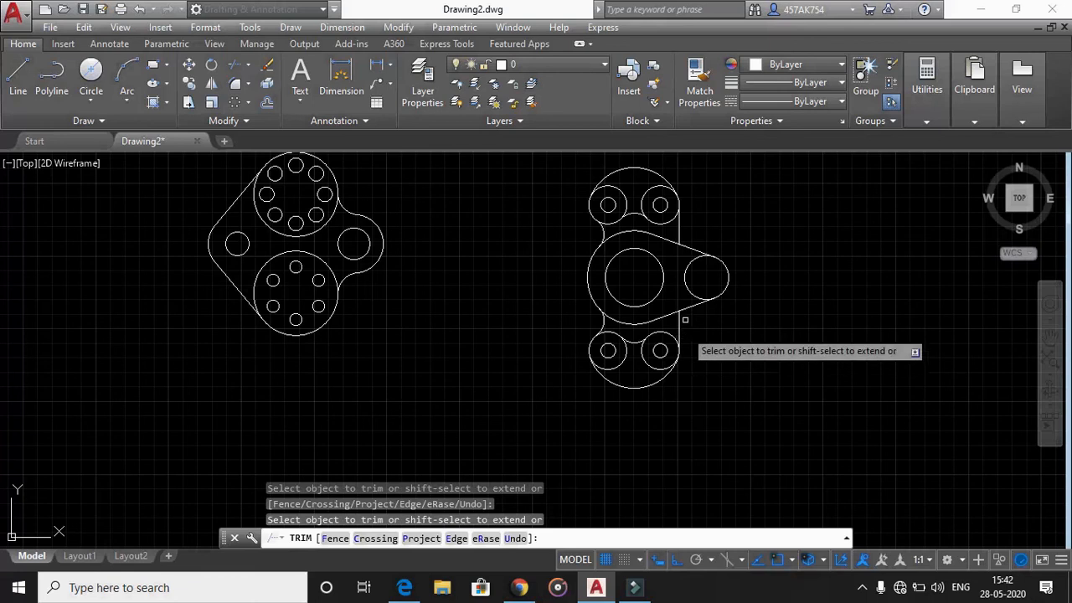
left_click(686, 282)
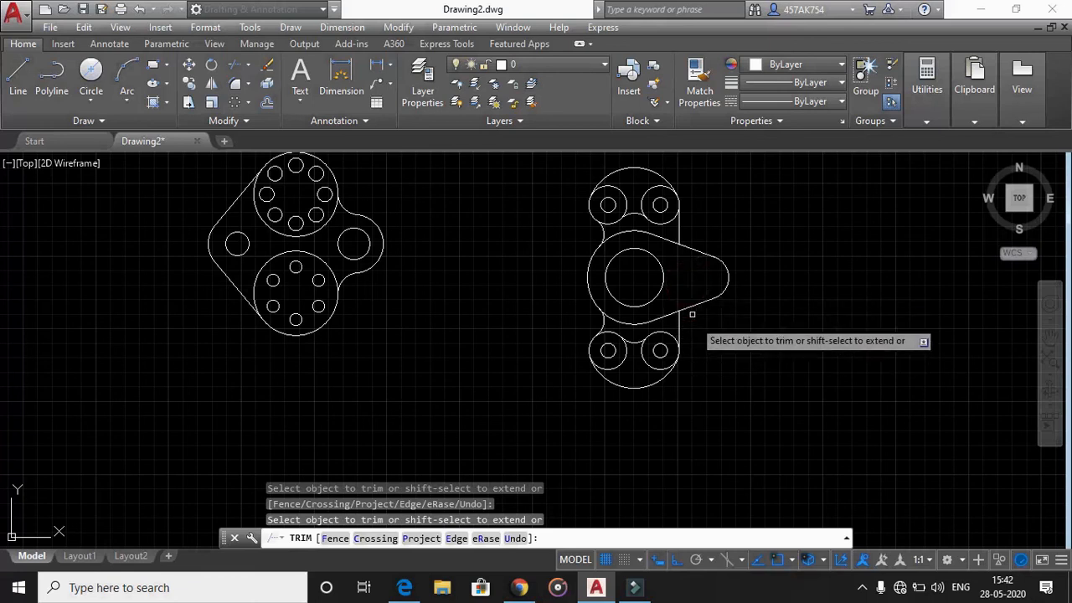
key("Escape")
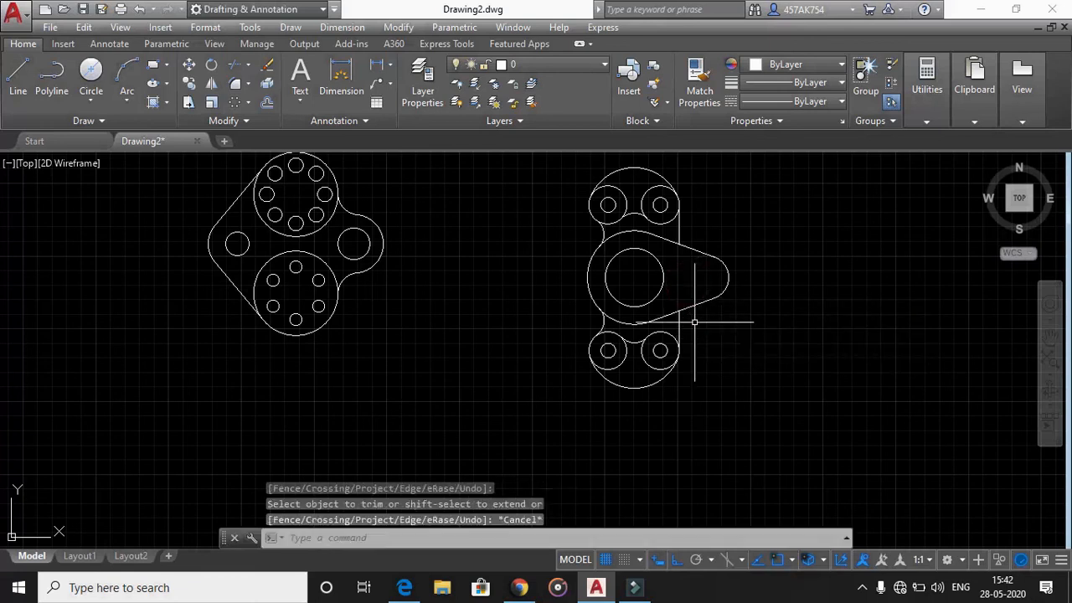
Check the slot in the reference PDF and draw a 20 by 4 rectangle leftward from 2 units above the tapered end's arc centre.
left_click(419, 589)
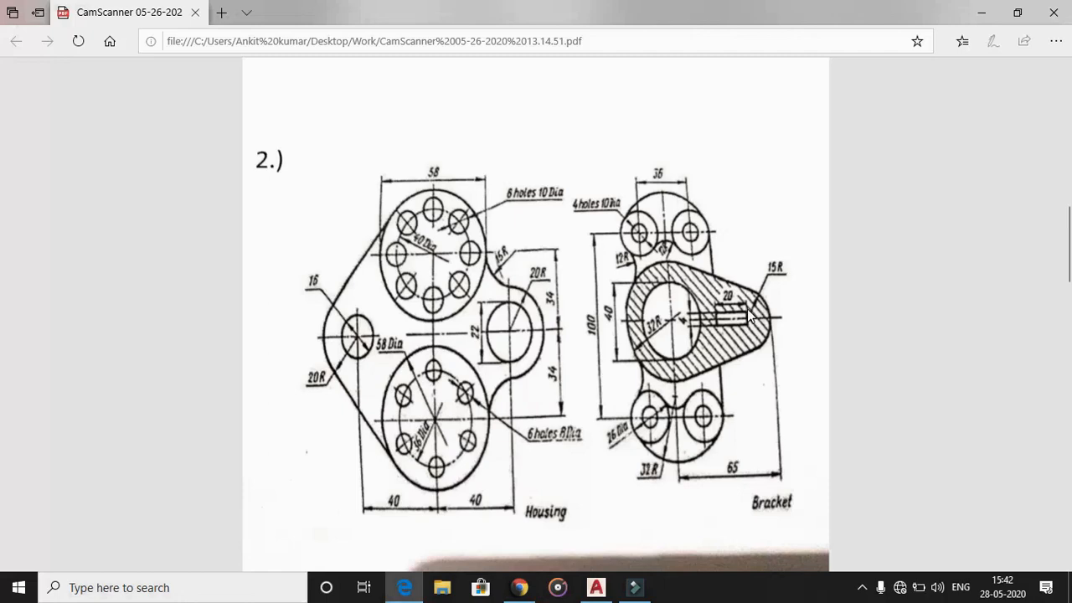
left_click(597, 588)
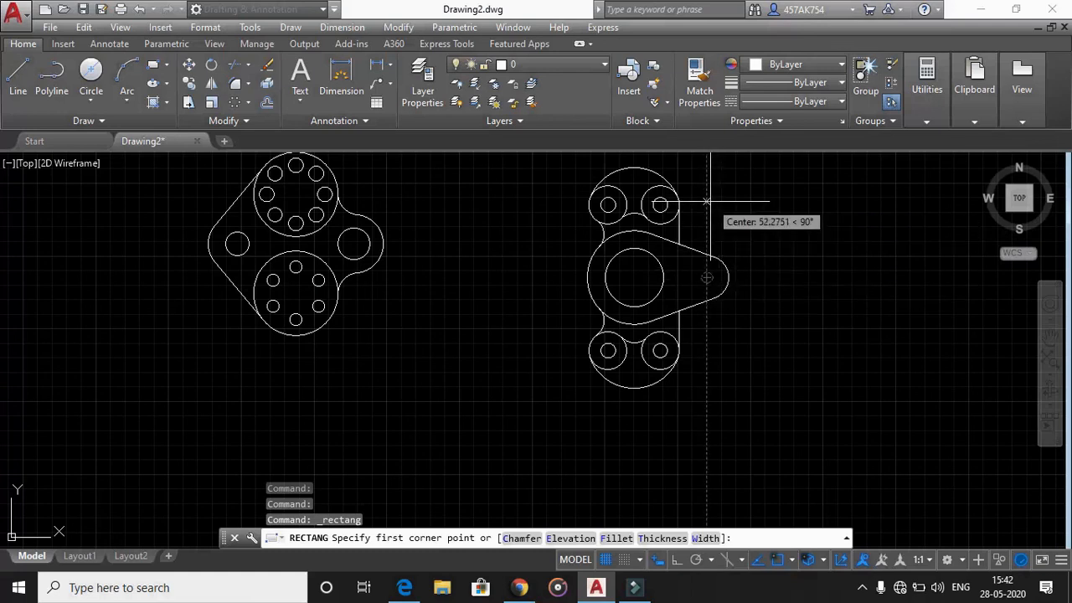
type("2")
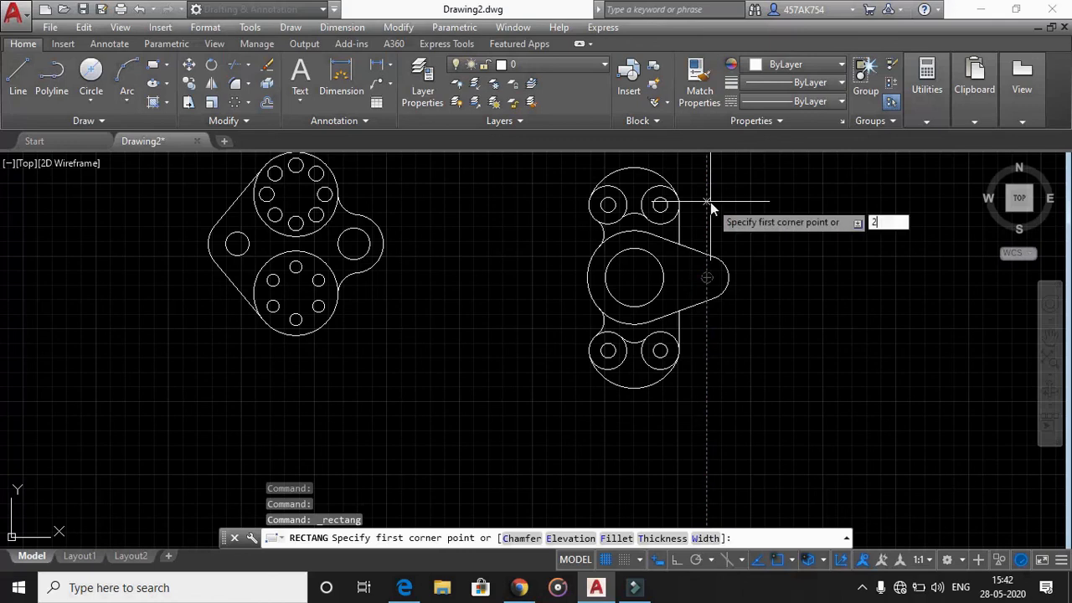
key("Return")
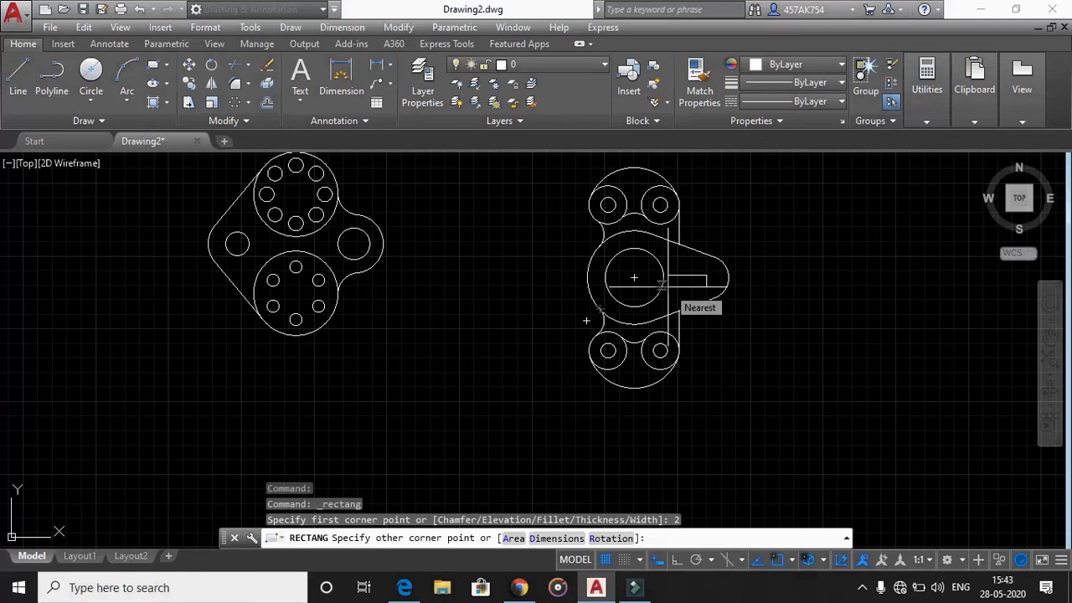
type("-20")
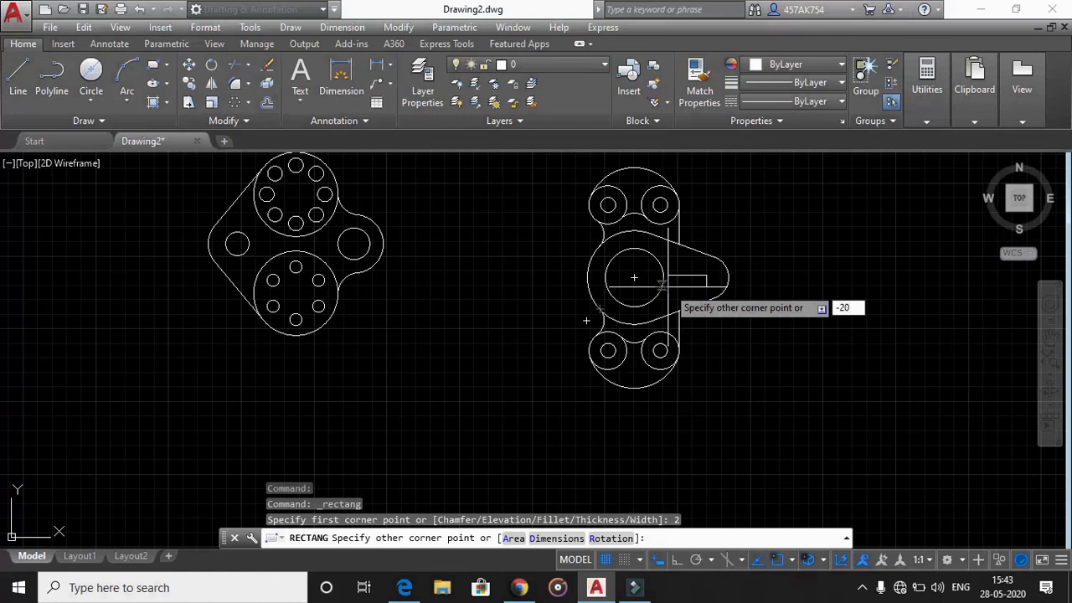
key("Tab")
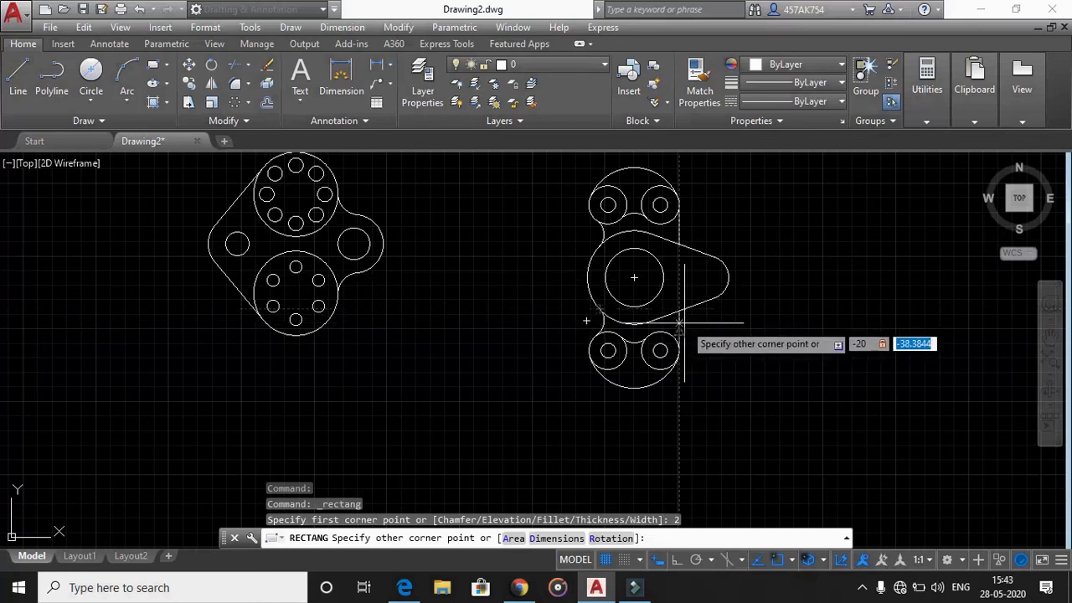
type("-")
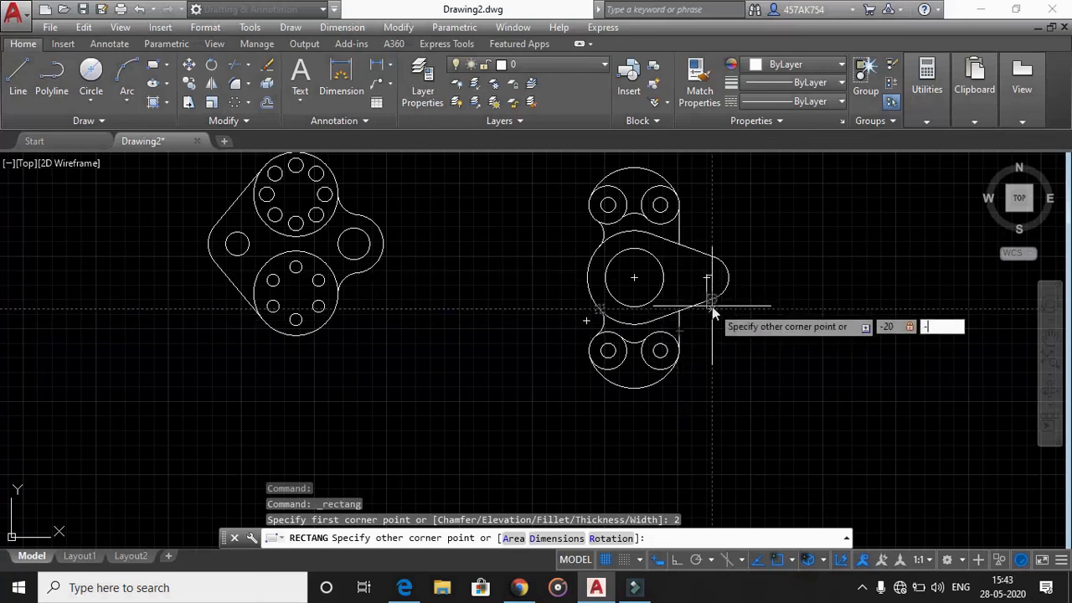
type("4")
key("Return")
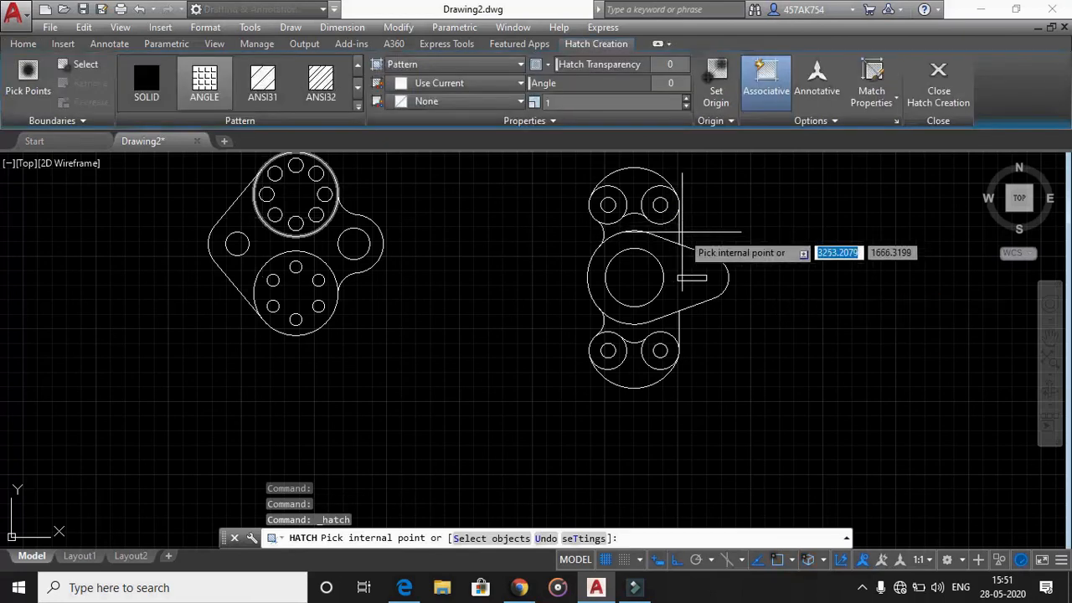
Hatch the bracket's tapered body around the central hole and slot with the ANSI31 pattern.
left_click(666, 255)
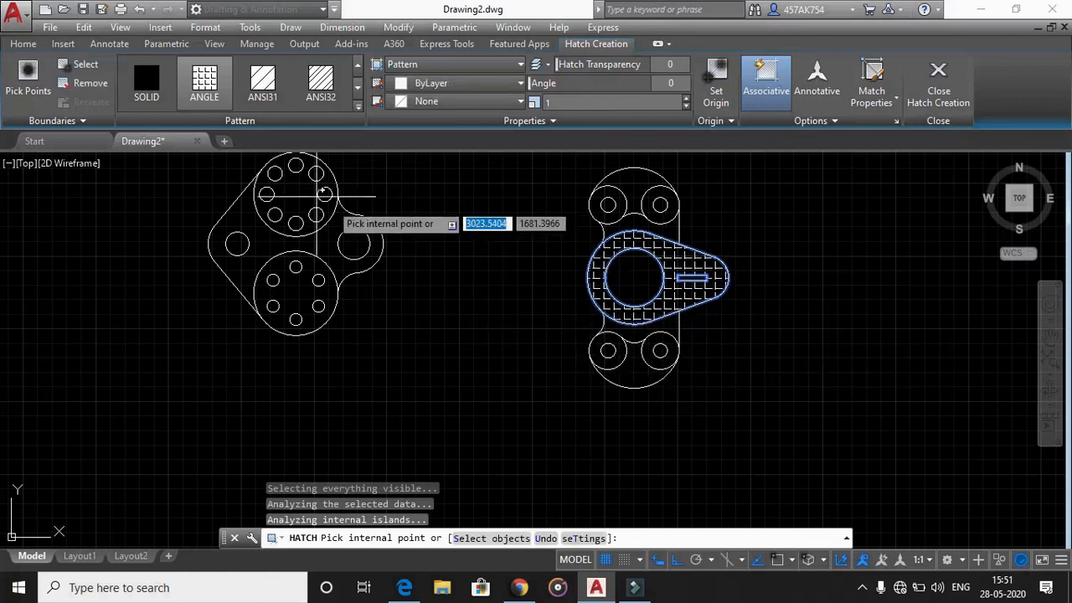
left_click(267, 88)
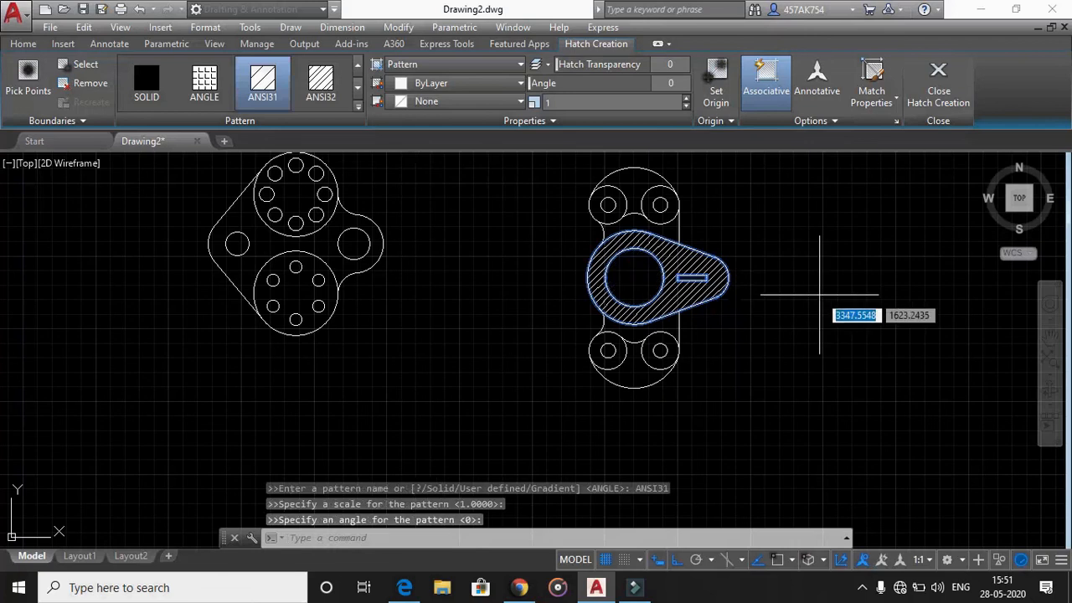
left_click(819, 289)
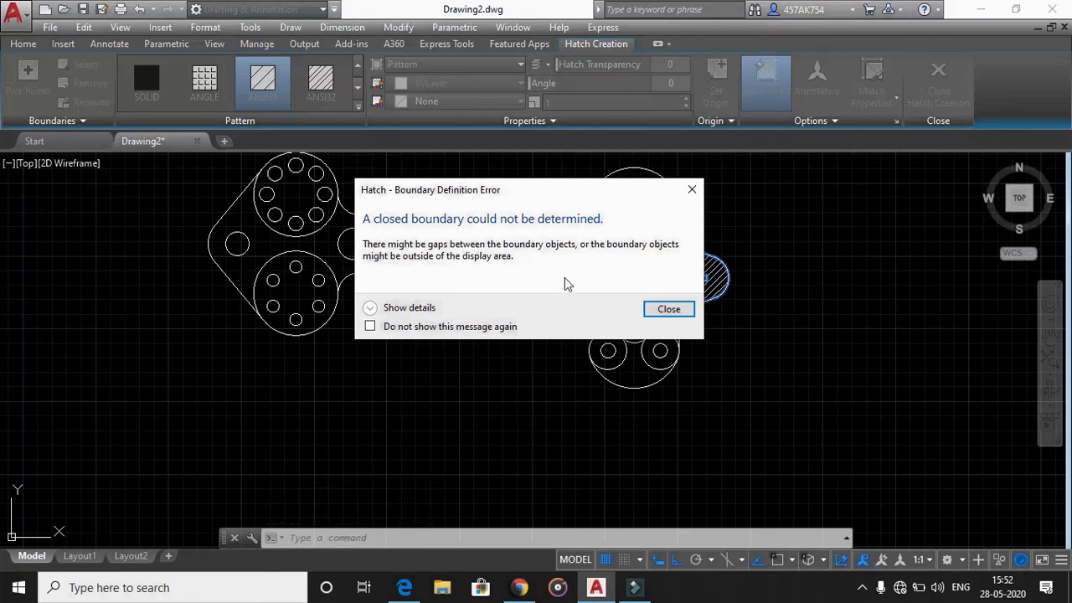
left_click(669, 309)
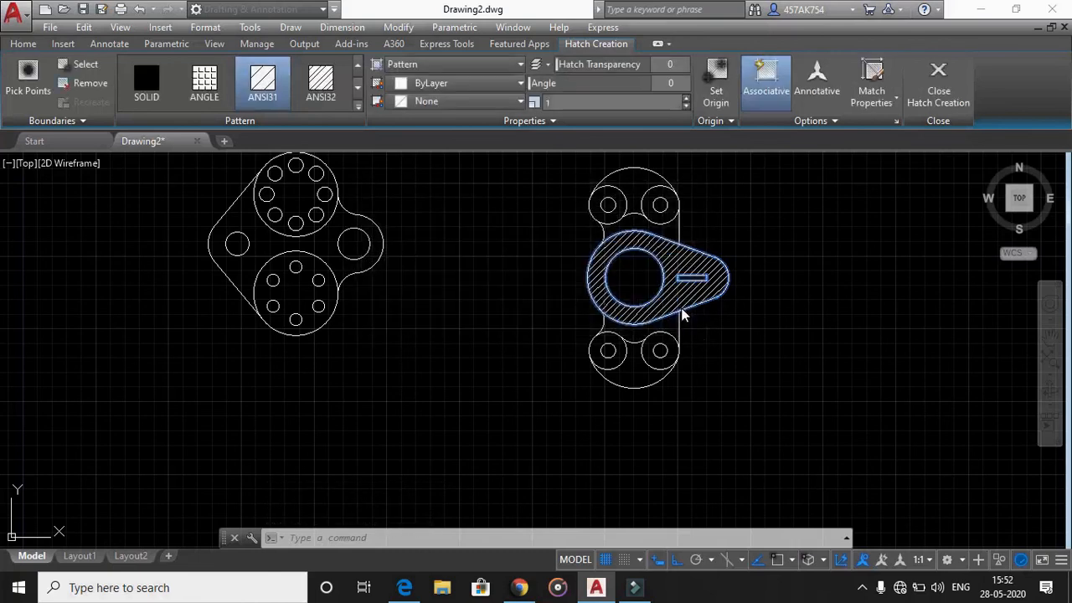
key("Escape")
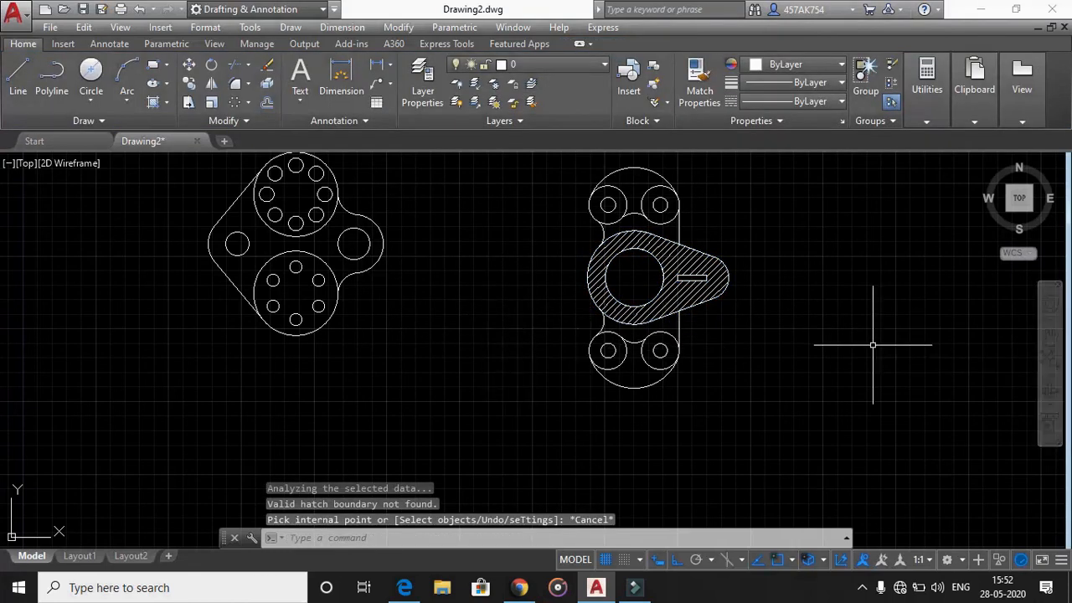
scroll(873, 340, "down", 2)
scroll(670, 309, "up", 2)
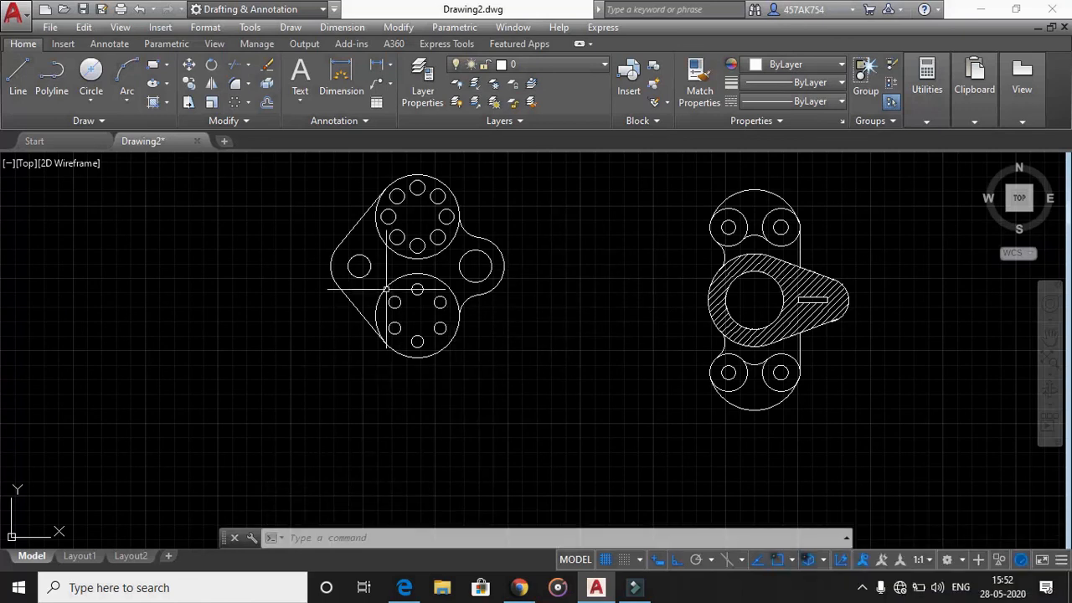
scroll(387, 309, "down", 1)
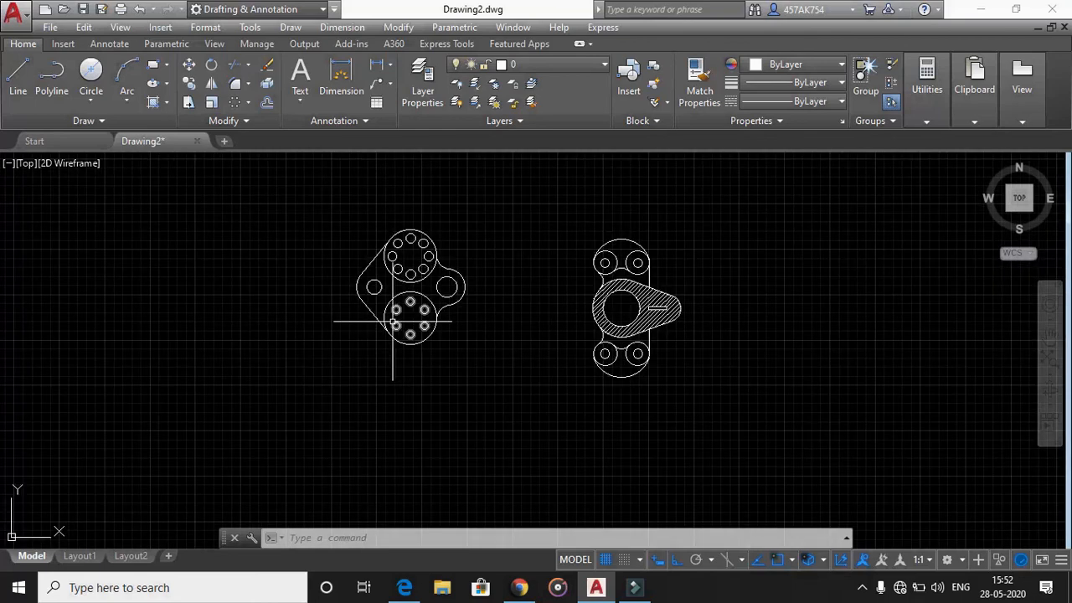